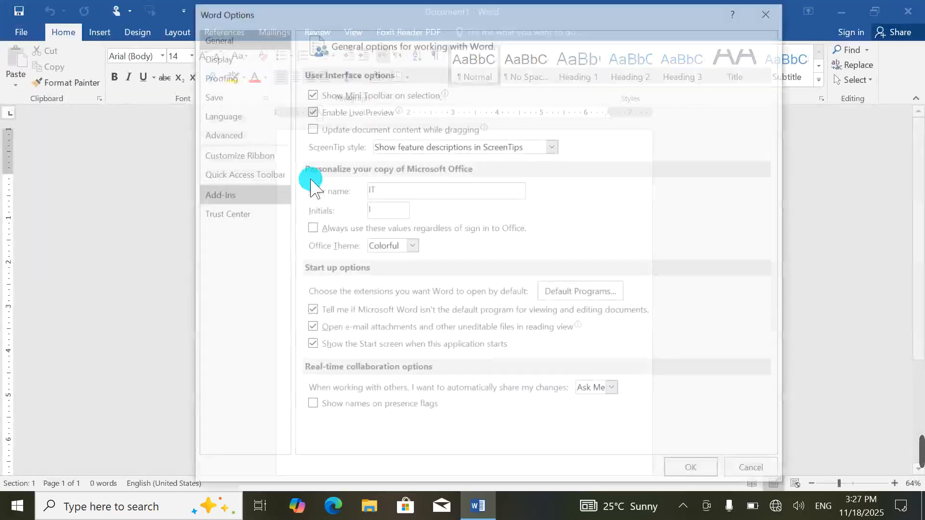
Step: In Proofing exceptions for Document1, tick Hide spelling errors and Hide grammar errors in this document only
click(228, 80)
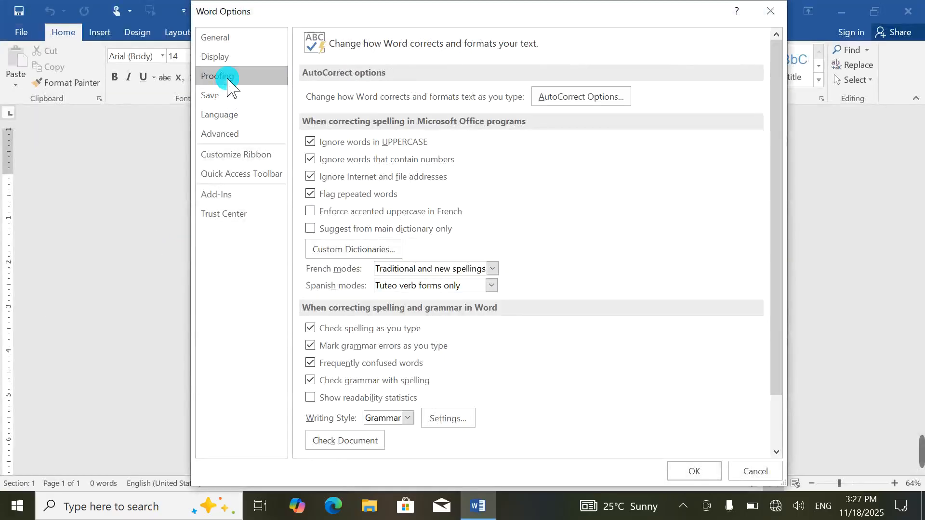
scroll(385, 291, down, 1)
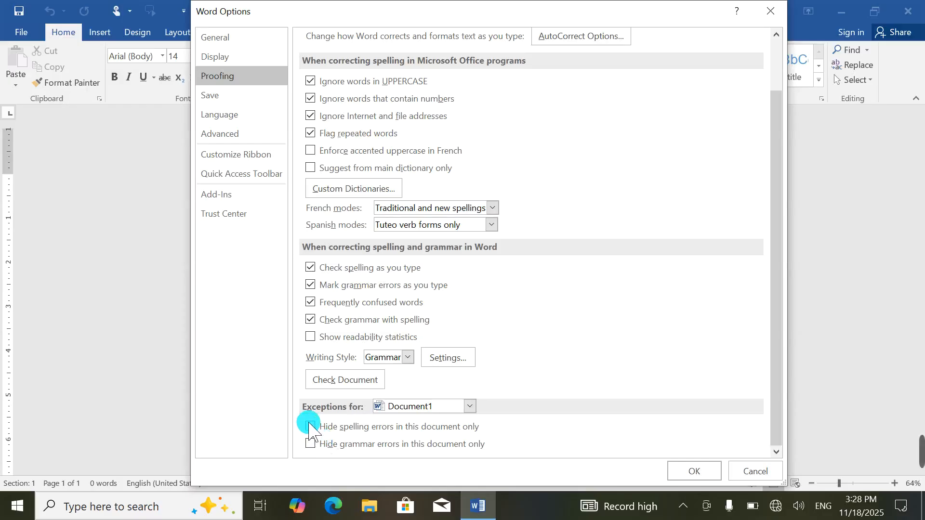
click(311, 443)
Step: Apply the proofing settings and type 'teacheeeeer' and '( book)' on separate lines
click(694, 472)
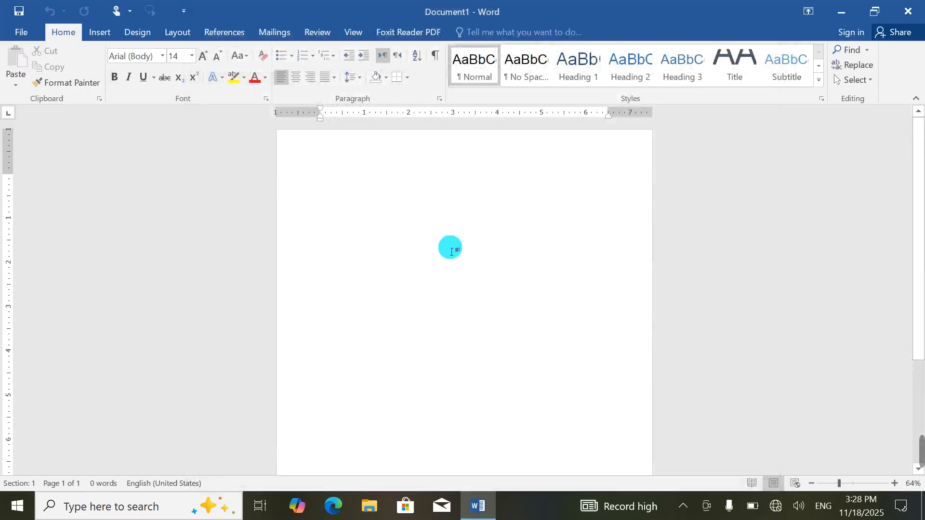
text(t)
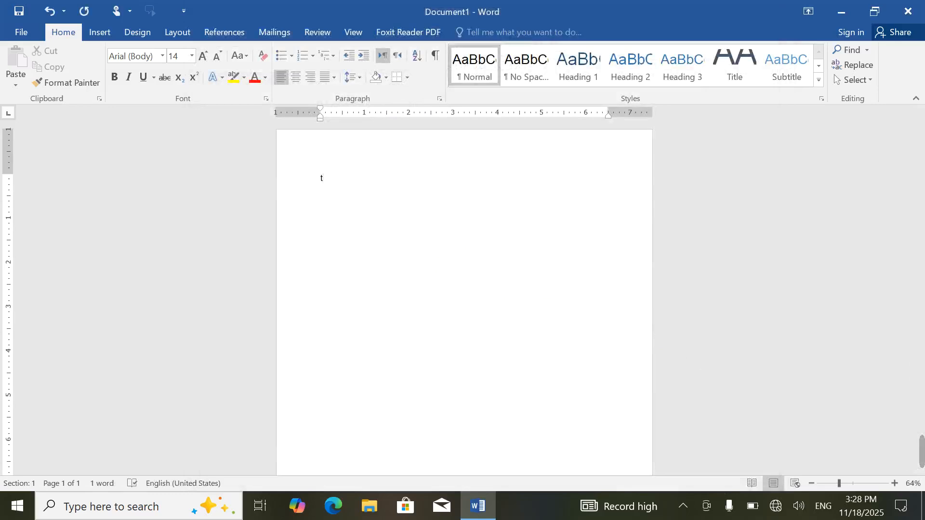
scroll(455, 251, up, 5)
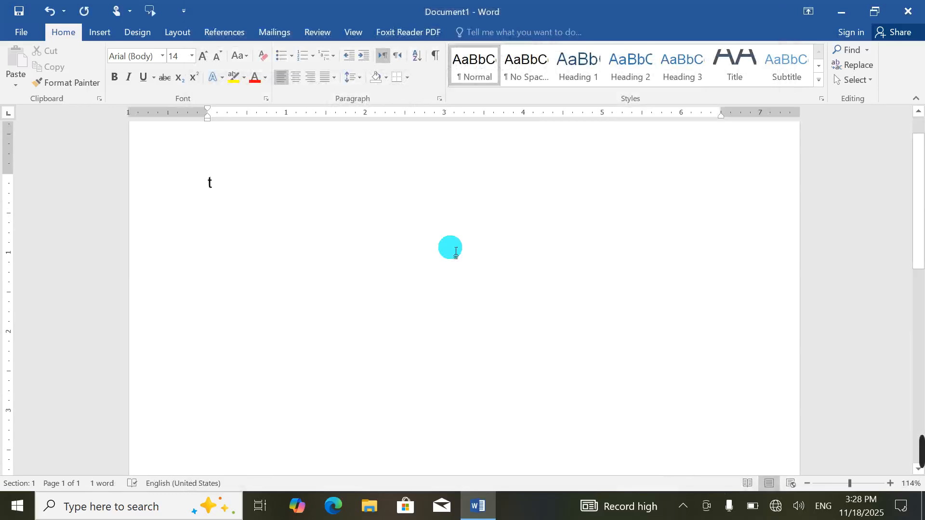
text(acheeeeer)
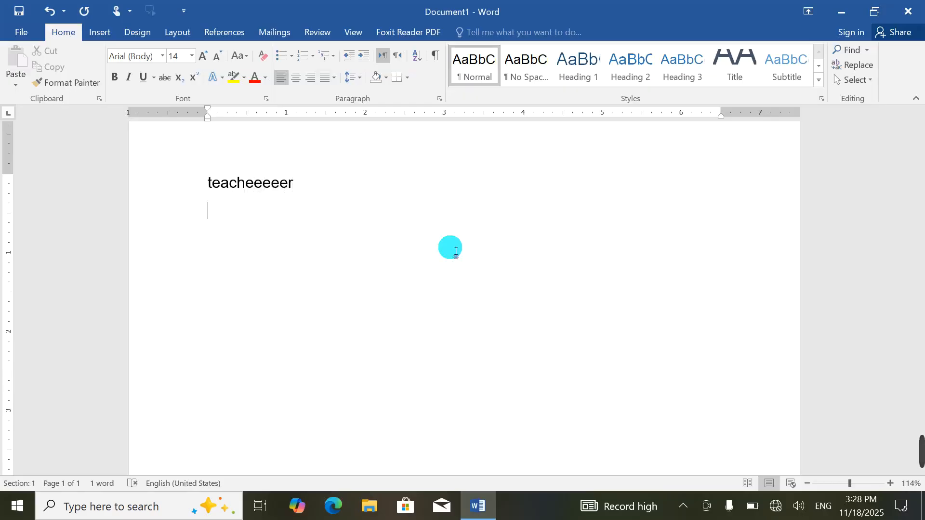
key(Return)
text(()
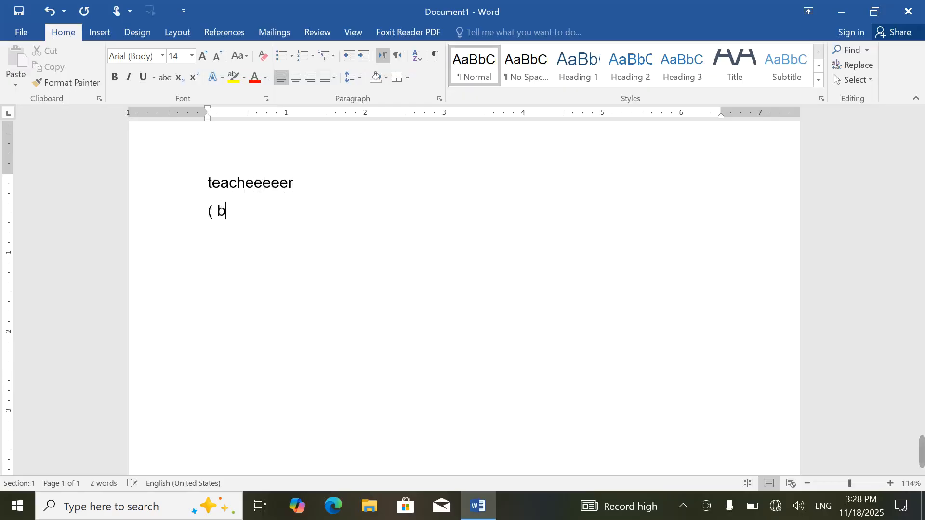
text( book))
key(Return)
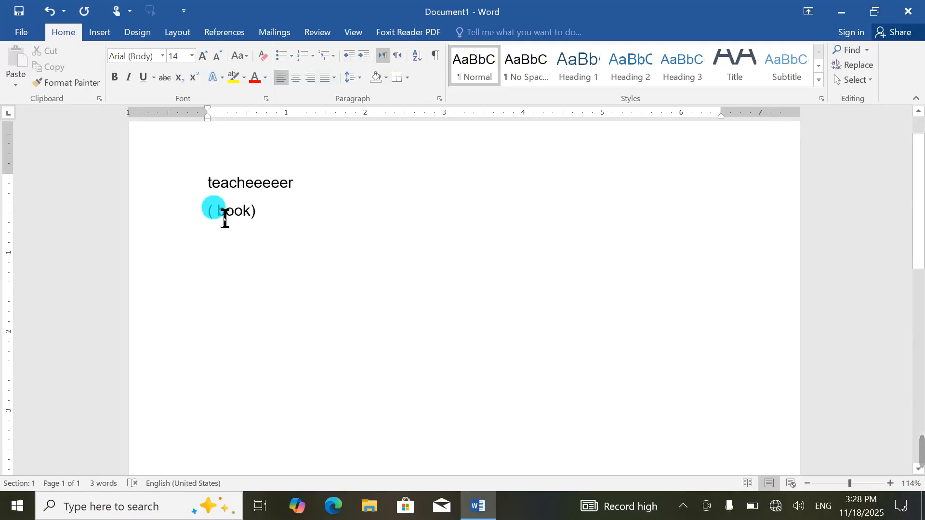
click(308, 226)
Step: Untick both Document1 hide-error options in Proofing so 'teacheeeeer' and '( book)' are underlined again
click(20, 31)
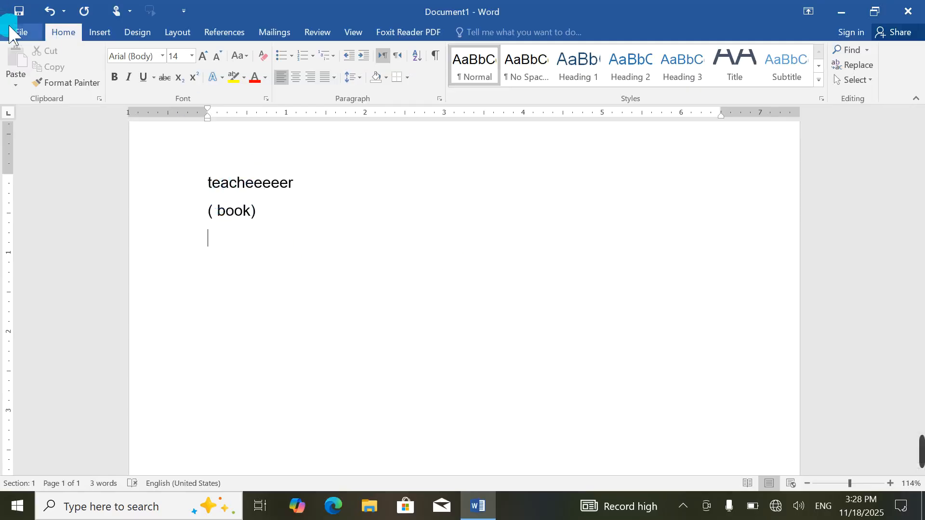
click(48, 365)
click(36, 300)
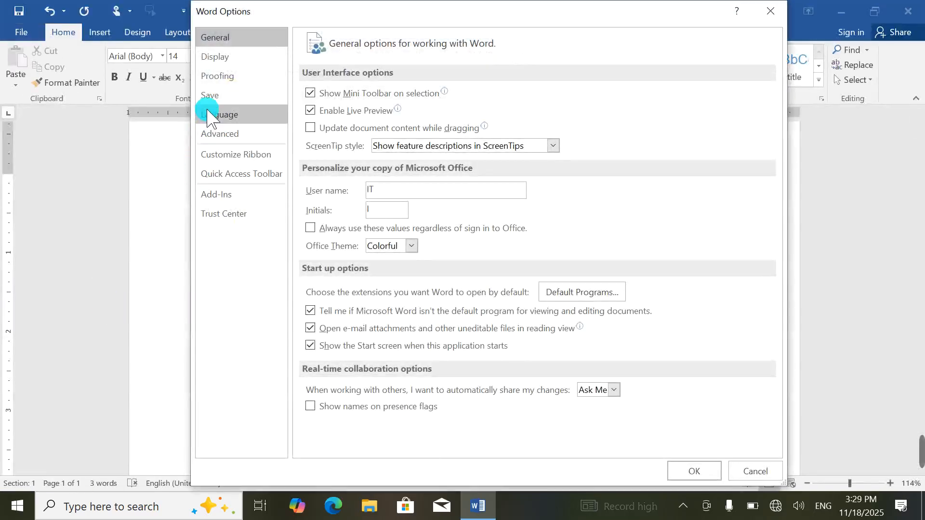
click(216, 76)
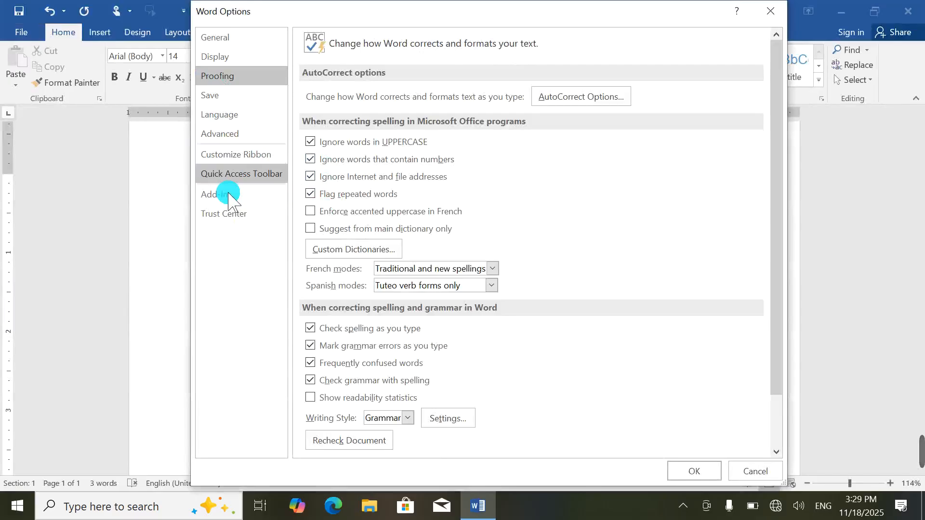
scroll(484, 354, down, 1)
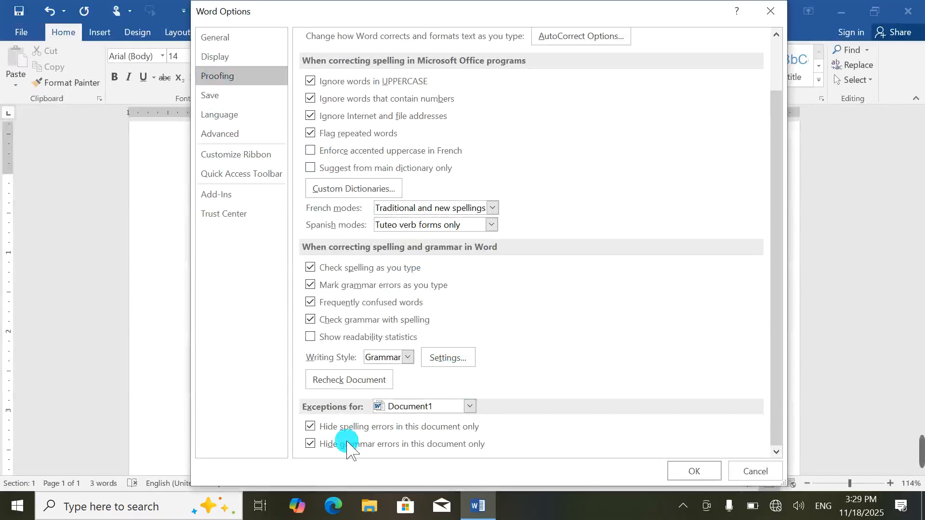
click(310, 442)
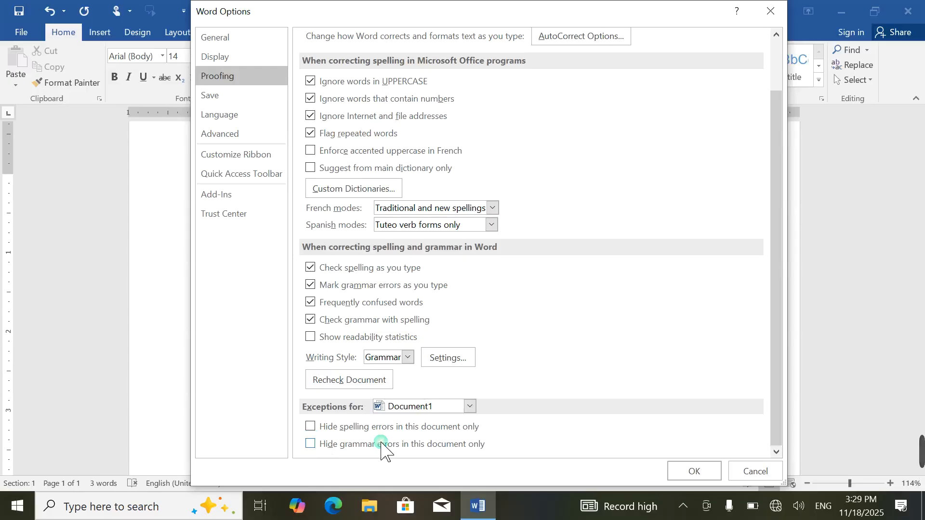
click(691, 472)
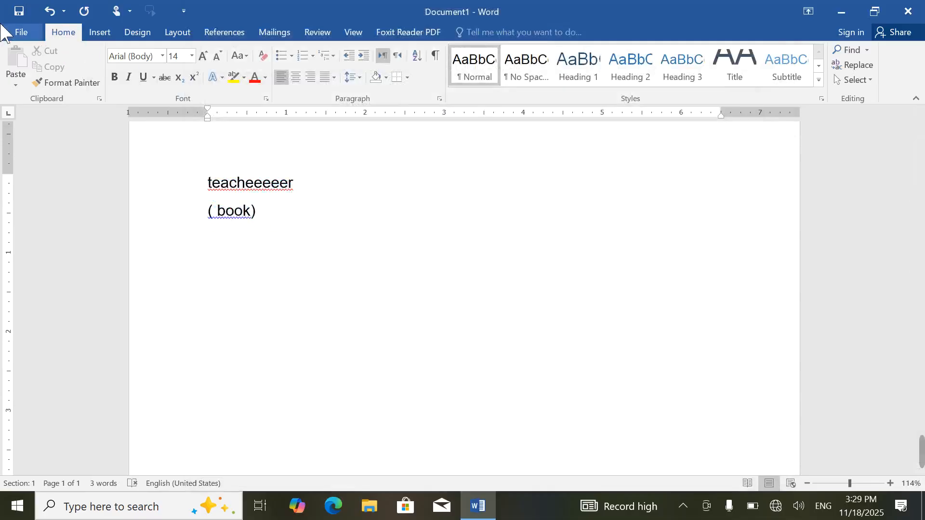
click(18, 32)
Step: Set Proofing exceptions to All New Documents and leave Hide spelling errors unticked
click(27, 302)
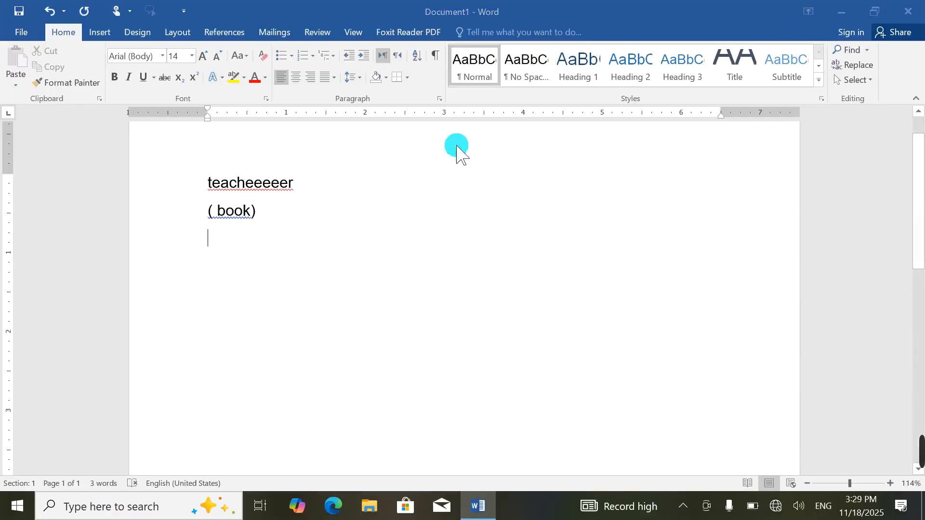
click(224, 77)
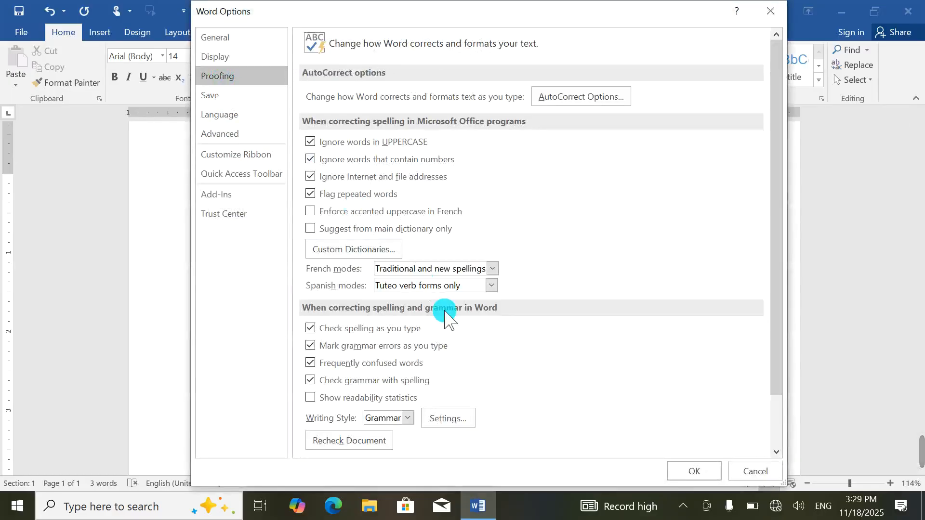
scroll(444, 316, down, 3)
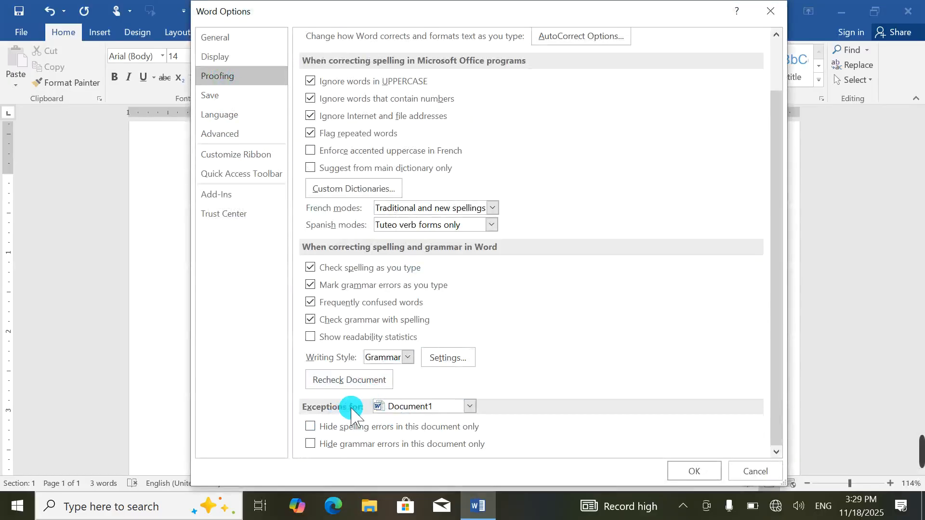
click(438, 407)
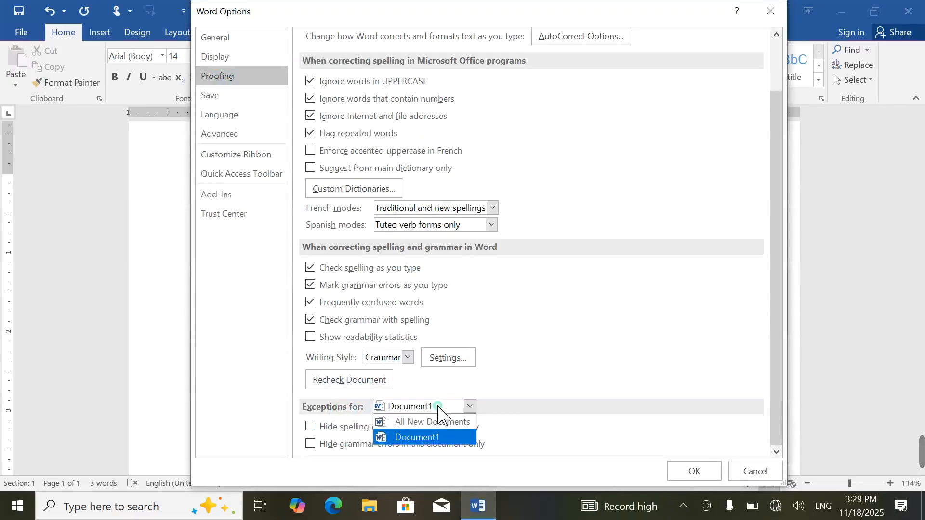
click(435, 424)
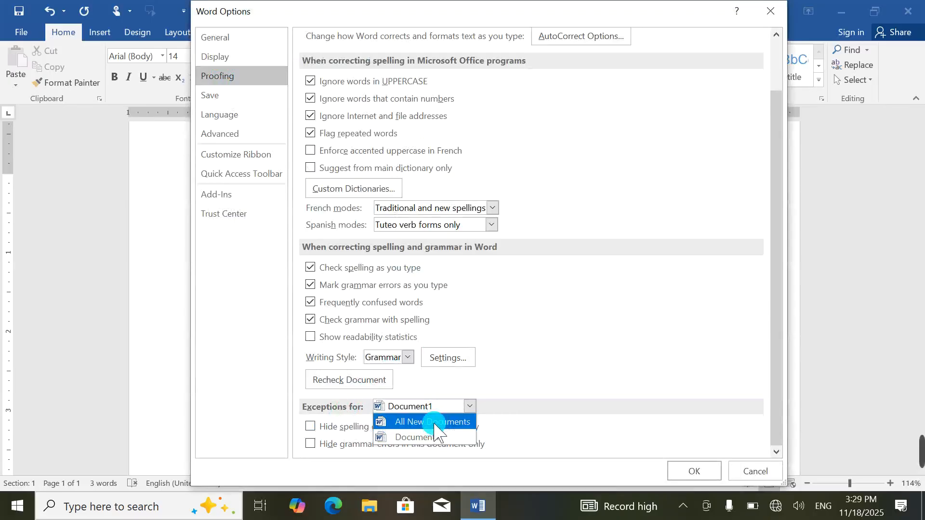
click(310, 431)
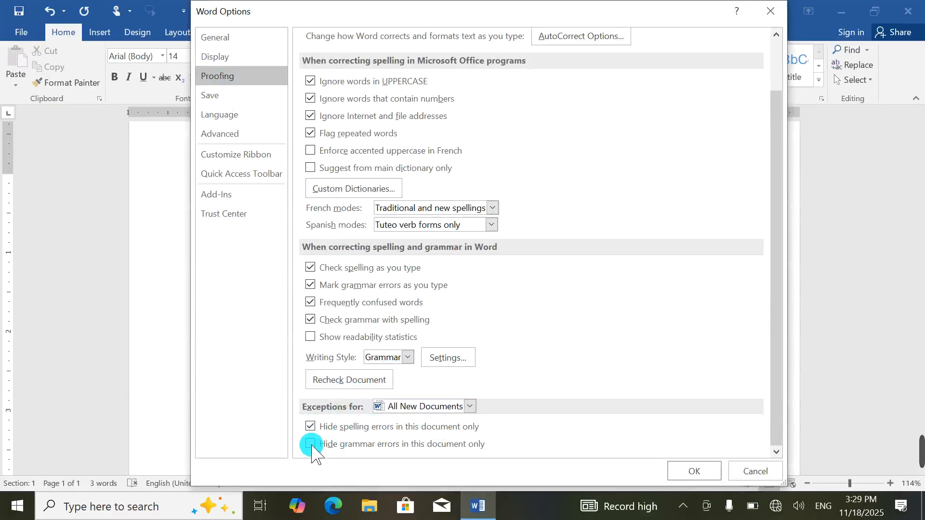
click(311, 426)
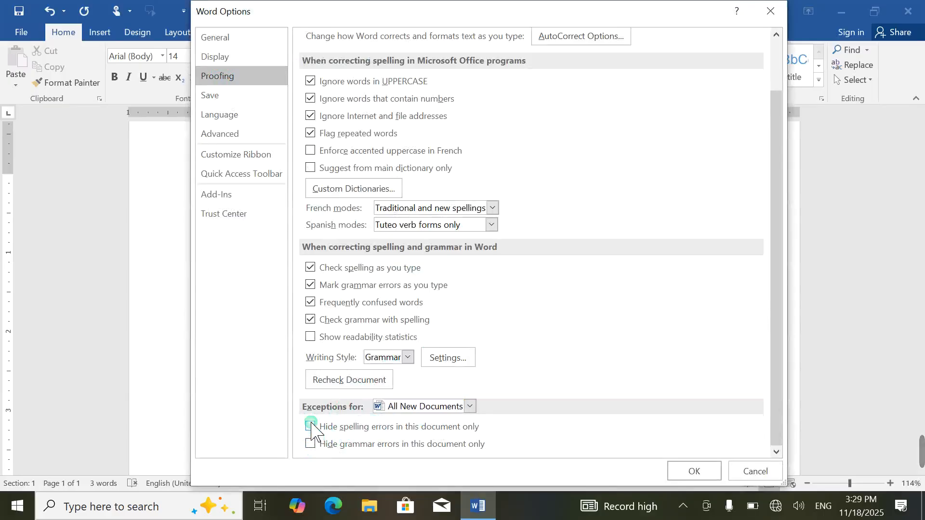
Step: Recheck the document's spelling and grammar, confirm, and close Word Options
click(338, 375)
click(427, 292)
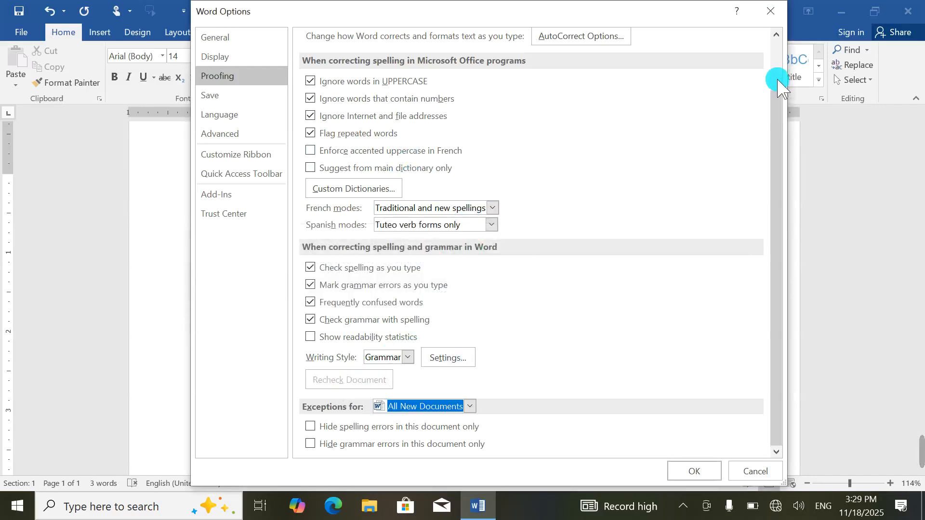
click(770, 11)
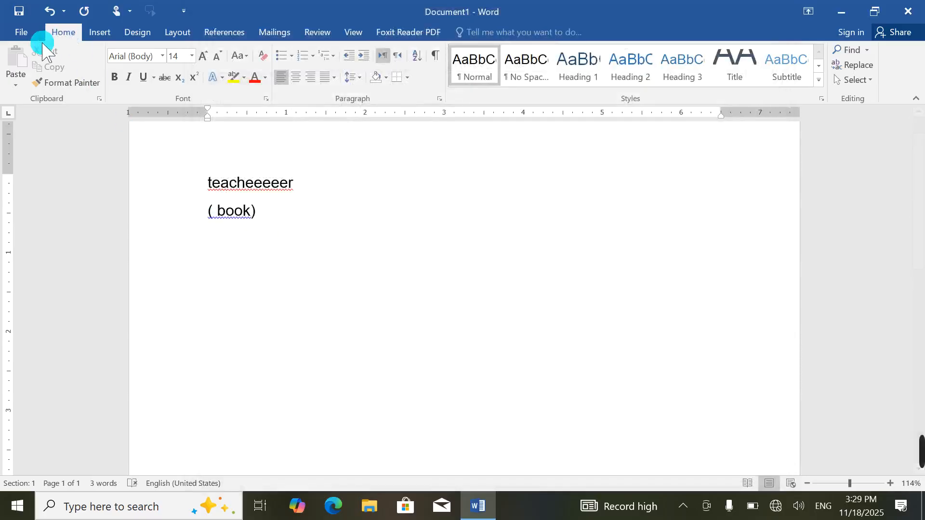
click(18, 34)
Step: In Save options, keep Word Document (*.docx) as default format and set AutoRecover to 1 minute
click(29, 298)
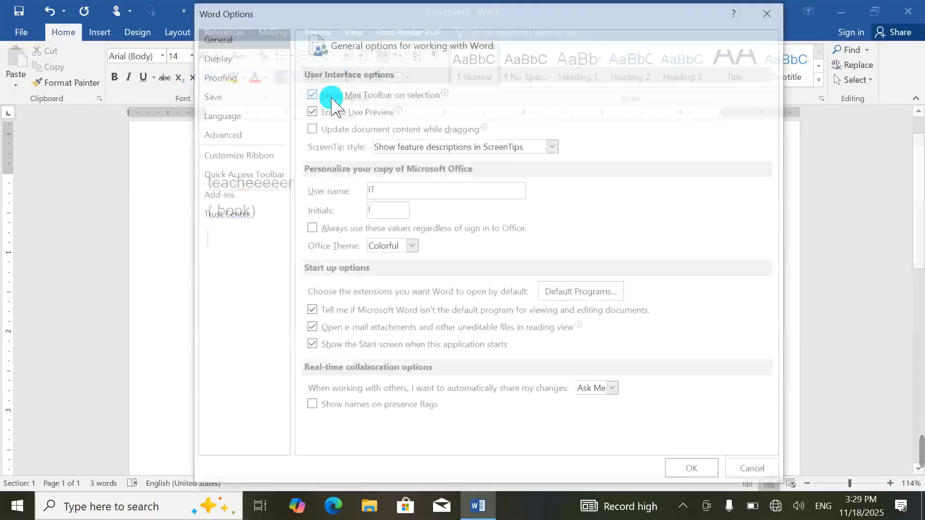
click(230, 98)
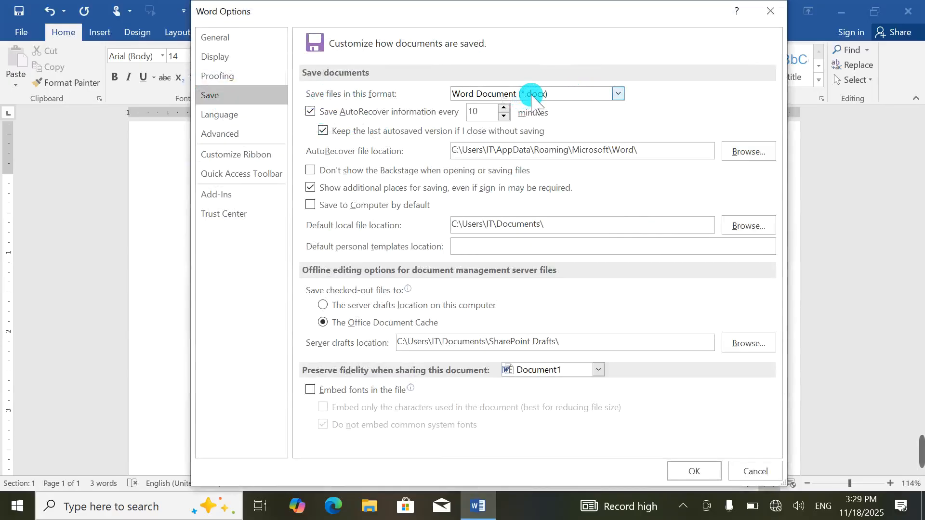
click(556, 95)
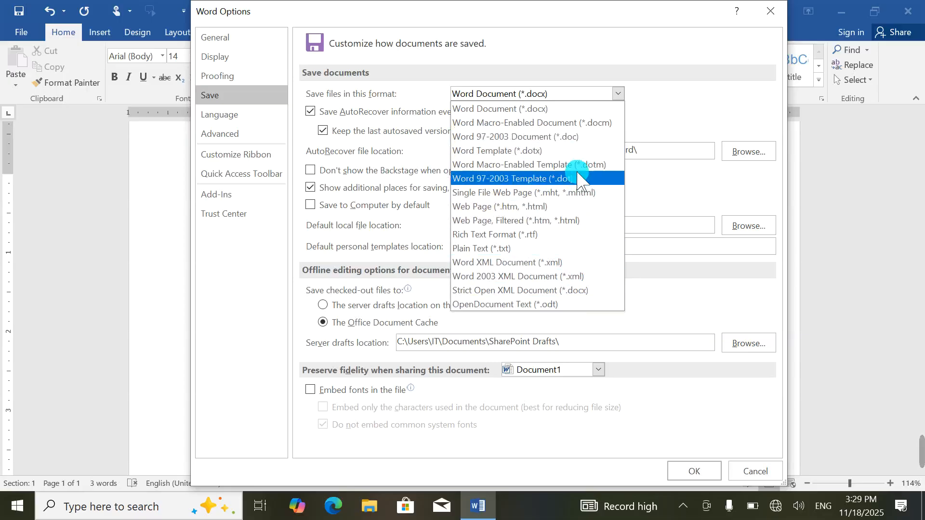
click(564, 110)
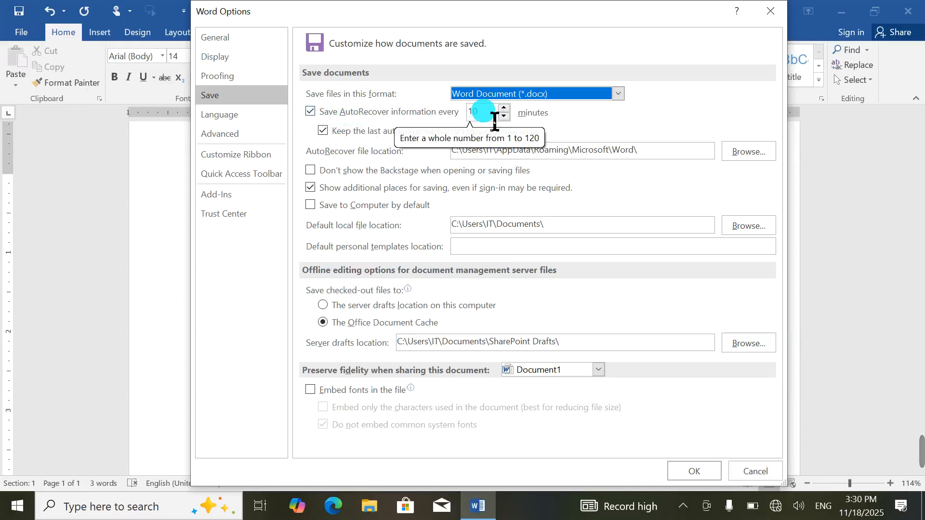
click(480, 112)
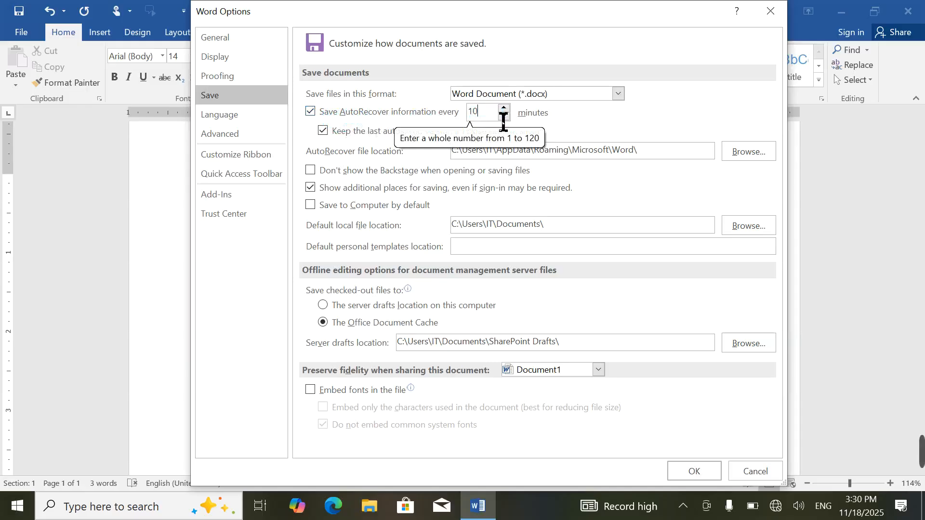
text(1)
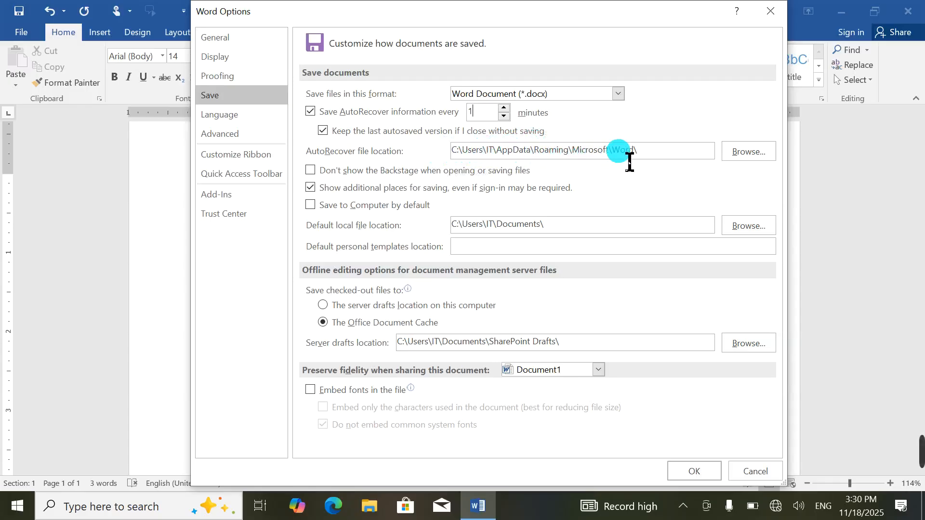
Step: Browse the AutoRecover location chooser, close it unchanged, then select the AutoRecover path and switch to File Explorer
click(766, 155)
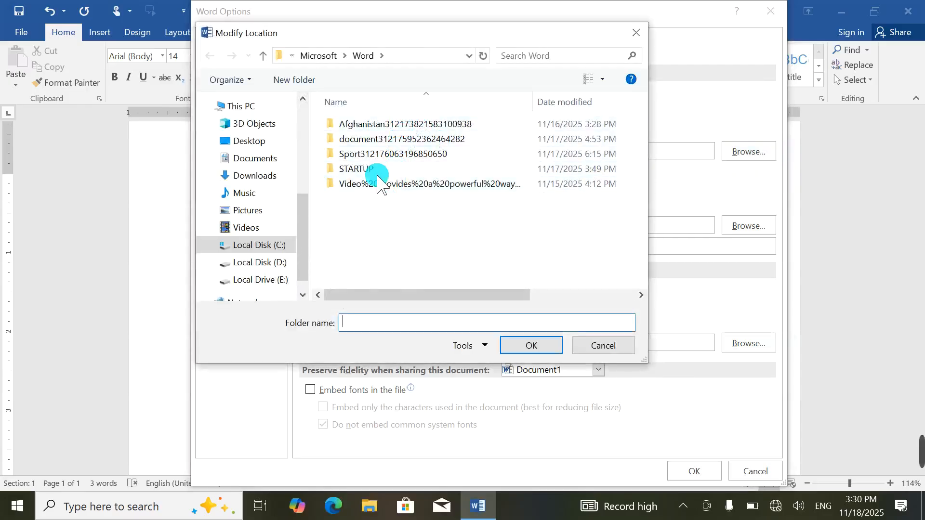
double_click(380, 124)
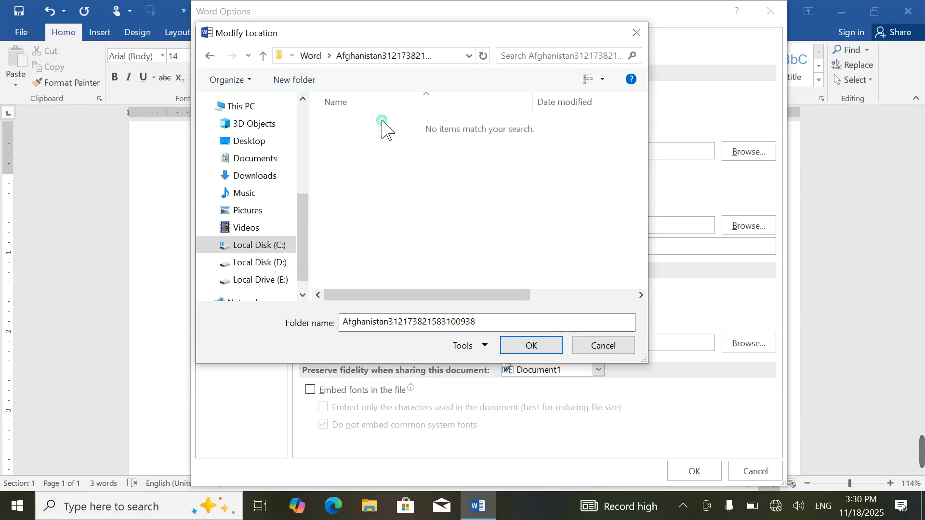
click(208, 57)
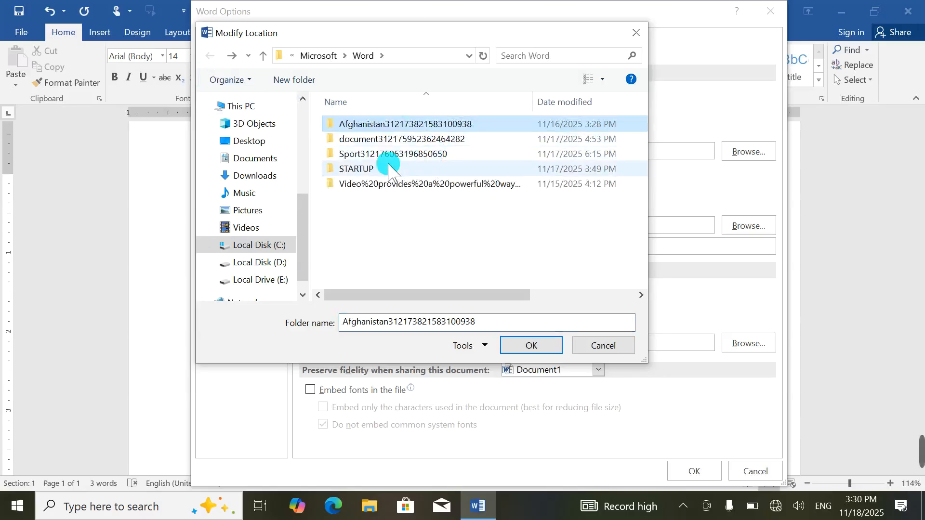
click(416, 221)
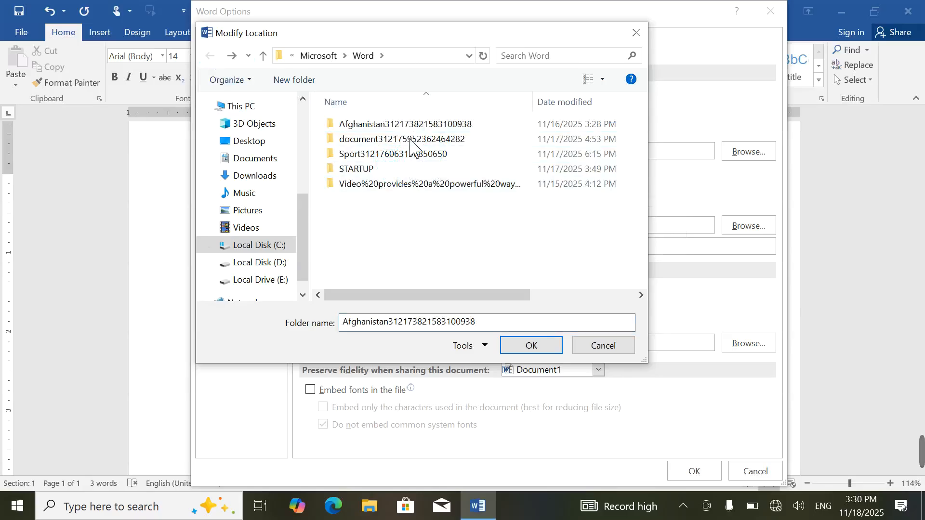
click(636, 33)
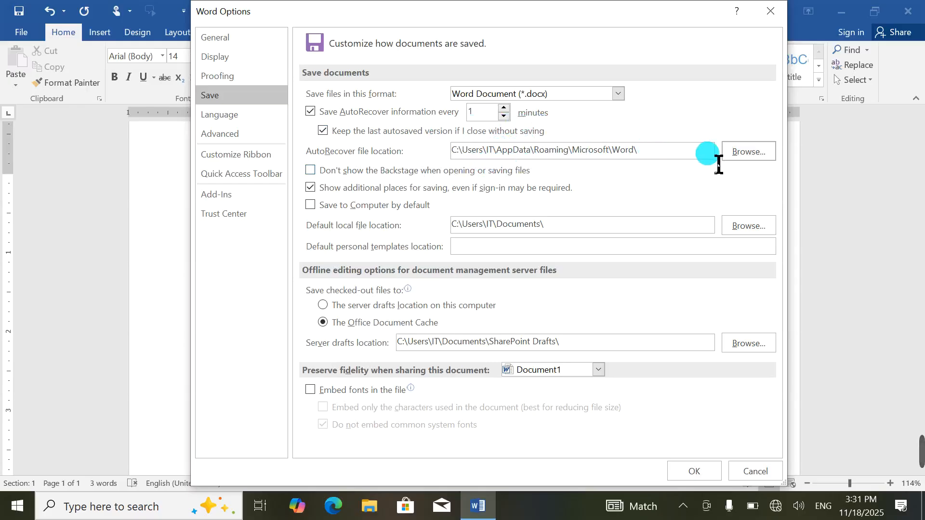
drag(716, 161, 344, 152)
key(ctrl+c)
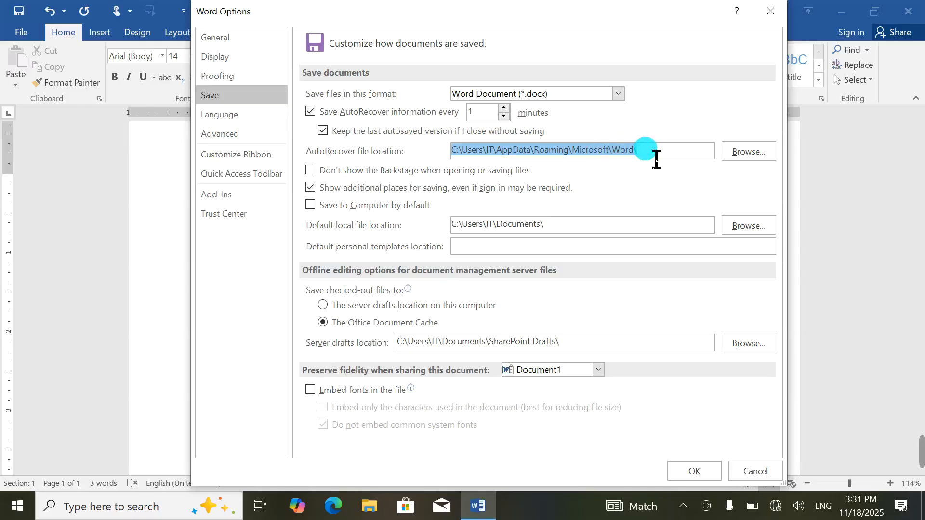
click(368, 507)
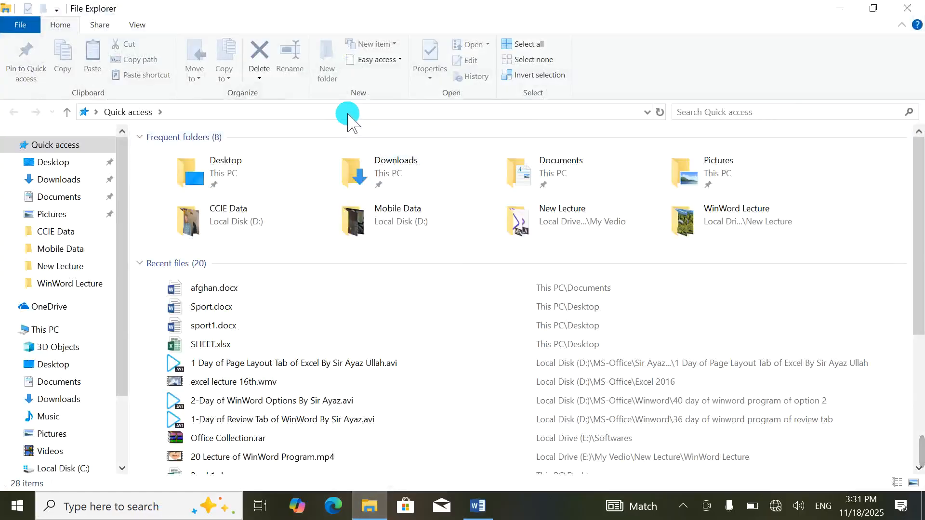
Step: Paste the AutoRecover path into File Explorer's address bar to reach the Word folder
click(358, 119)
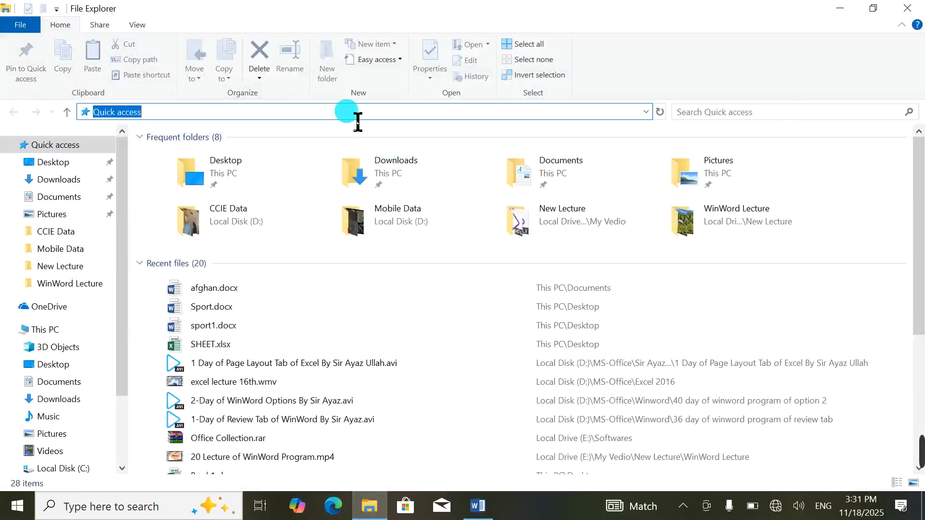
key(ctrl+v)
key(Return)
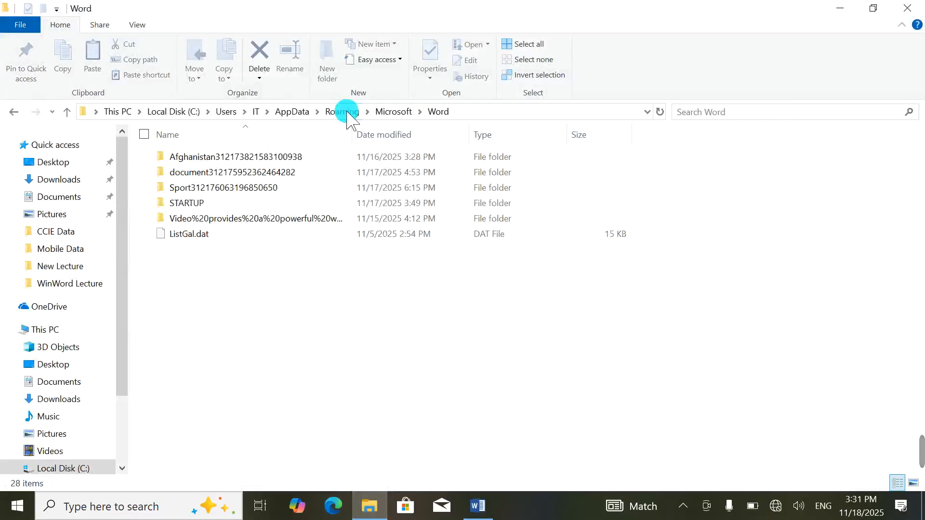
Step: Try opening ListGal.dat with Word 2016, dismiss the warning, and cancel Word Options
double_click(208, 236)
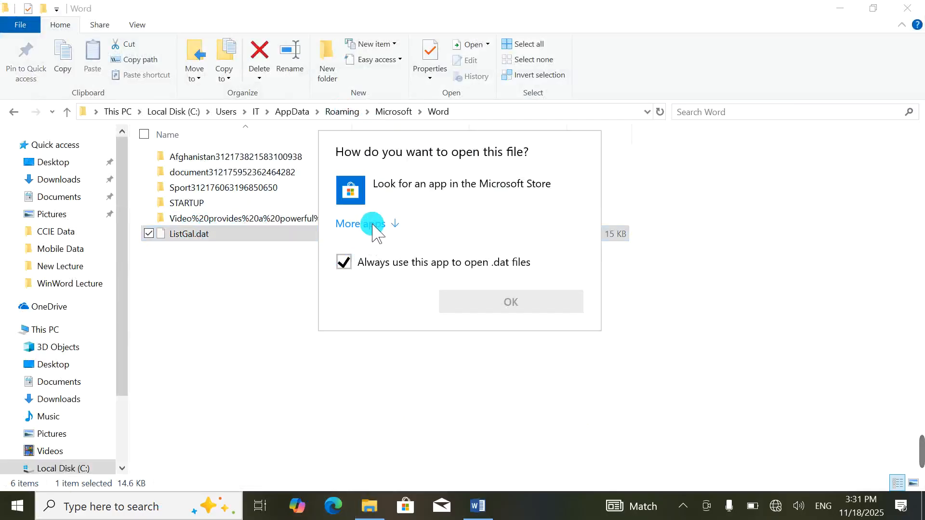
click(373, 226)
scroll(381, 342, down, 3)
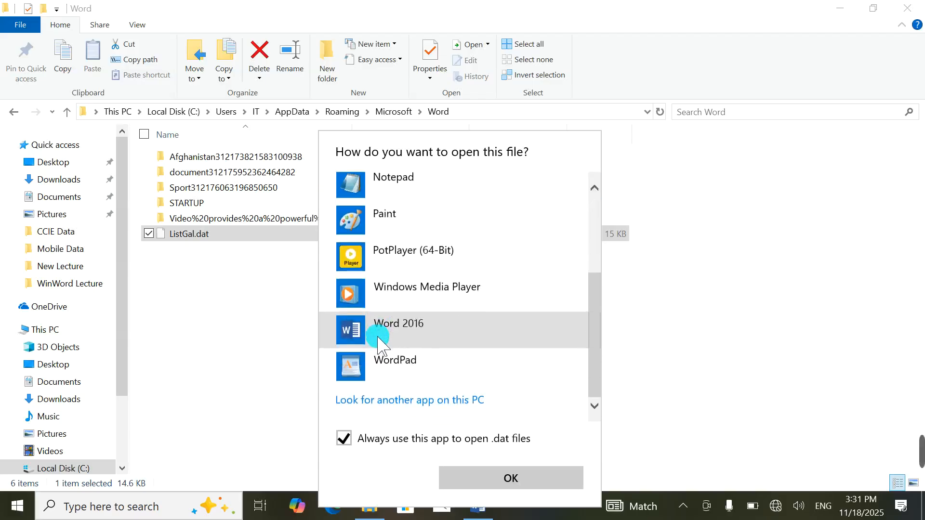
click(383, 333)
click(506, 480)
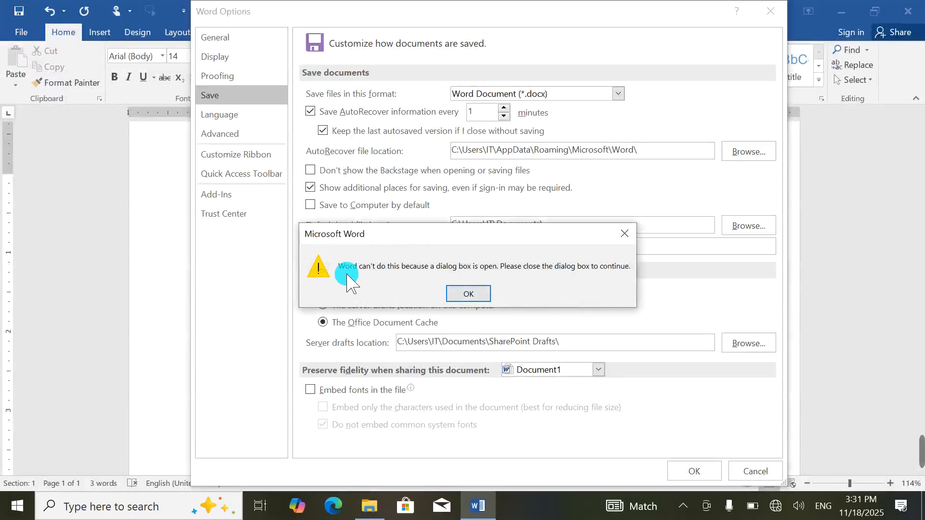
click(463, 295)
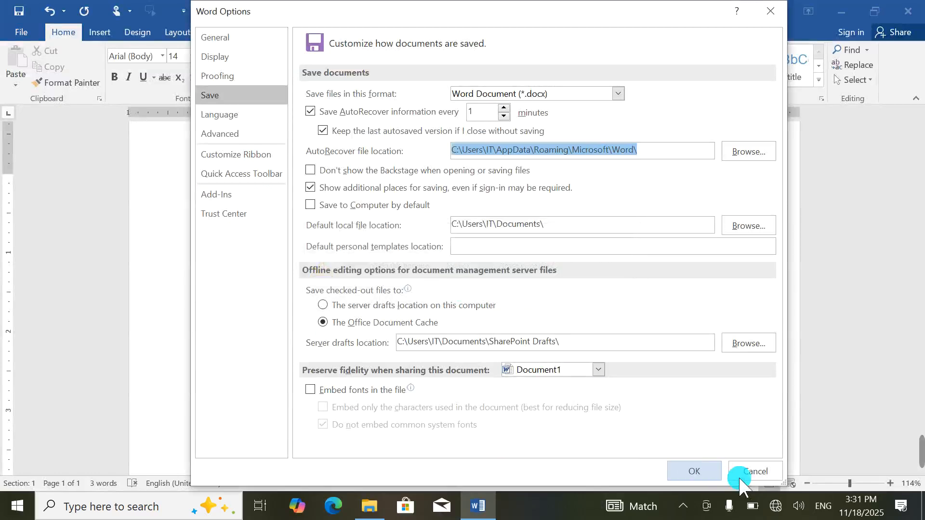
click(766, 467)
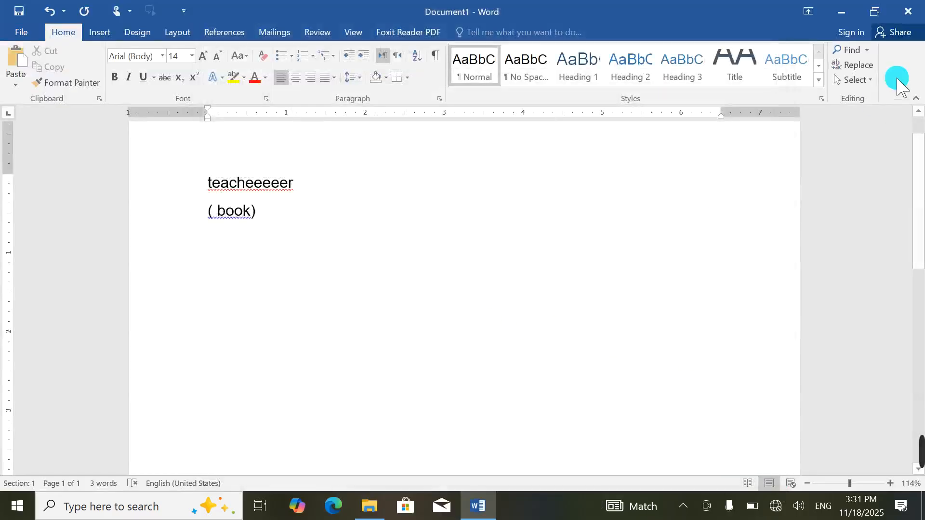
Step: Reopen ListGal.dat from the Word folder to bring up the File Conversion dialog
click(380, 511)
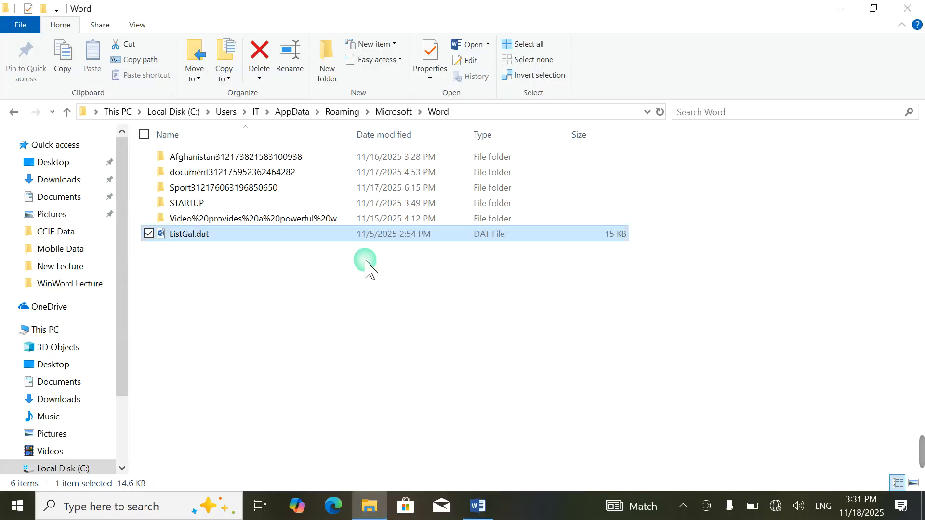
double_click(265, 234)
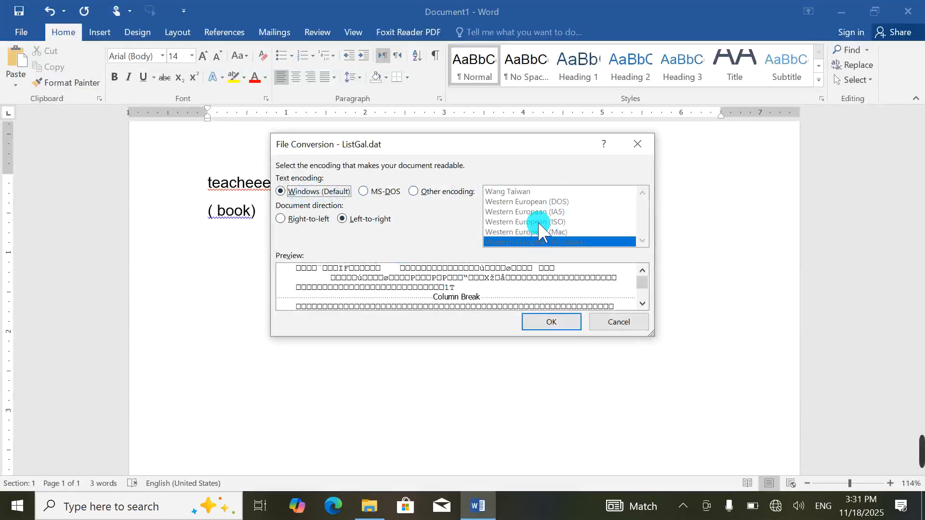
Step: Open ListGal.dat with the default encoding, delete all its garbled text, and return to File Explorer
click(554, 327)
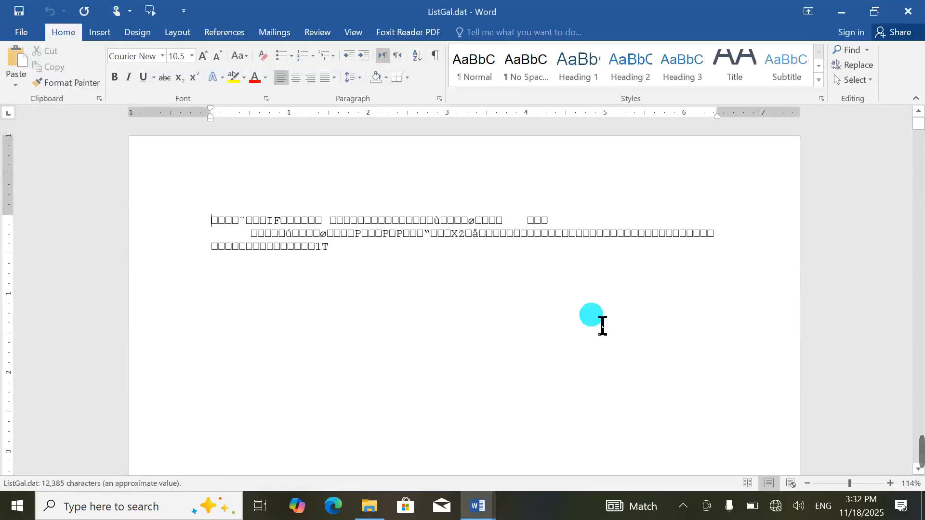
key(ctrl+a)
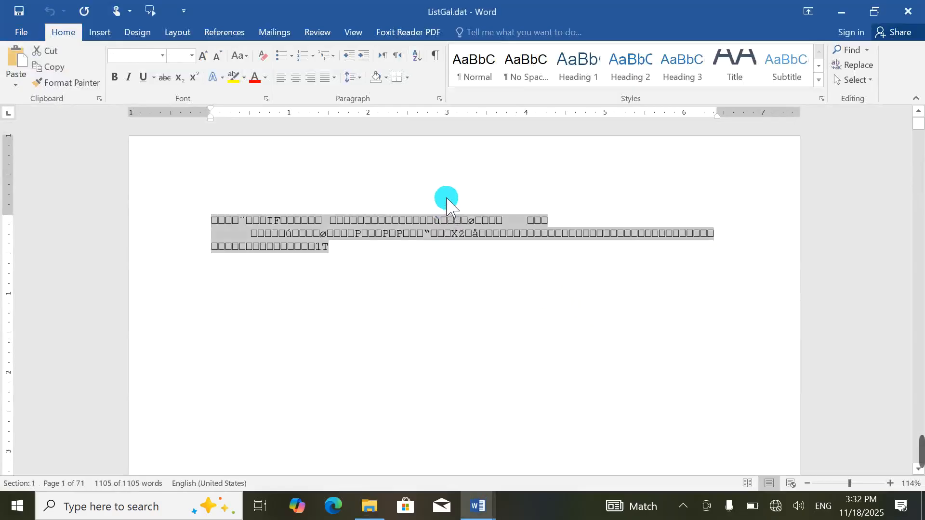
key(Delete)
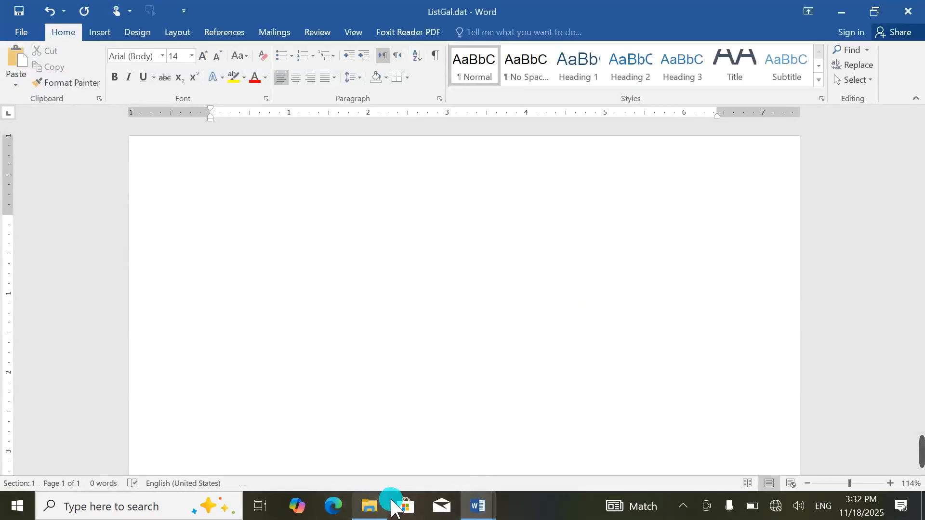
click(390, 504)
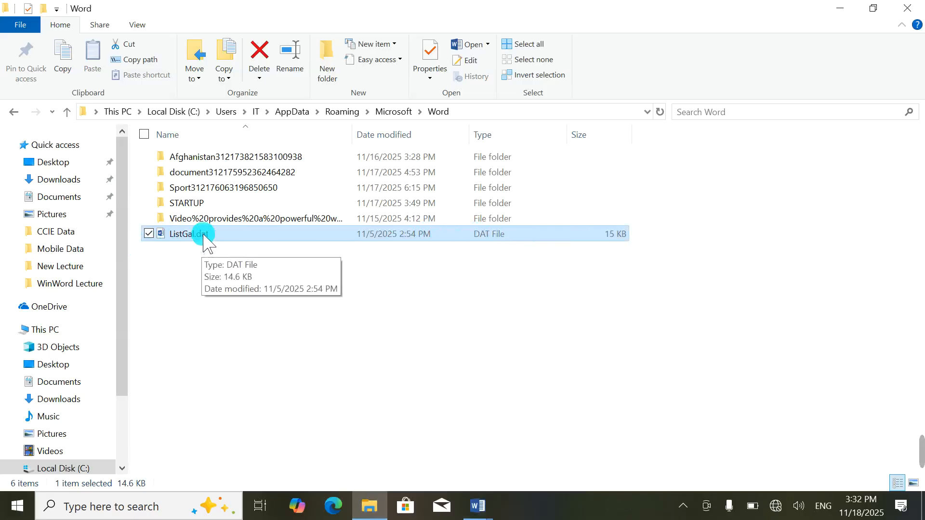
Step: Reopen the emptied ListGal.dat, cancel closing it without saving, and switch to the Document1 window
double_click(181, 235)
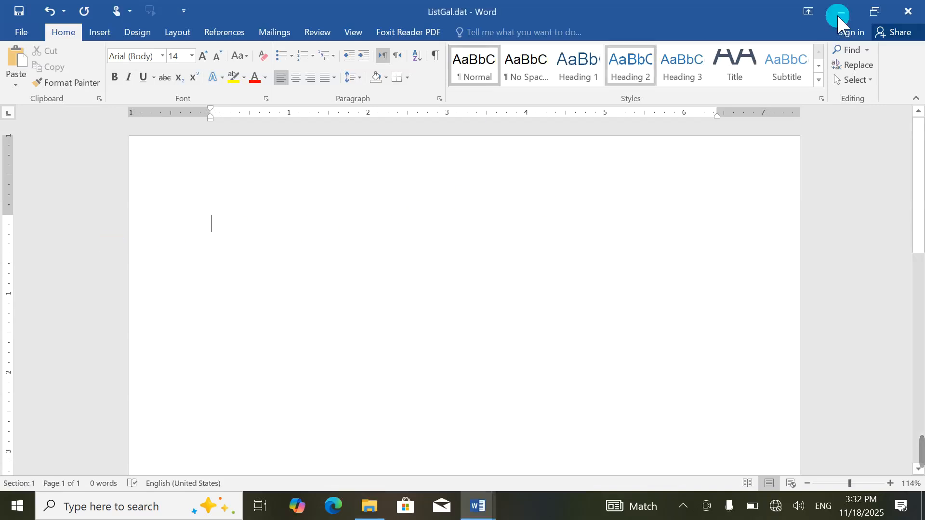
click(908, 11)
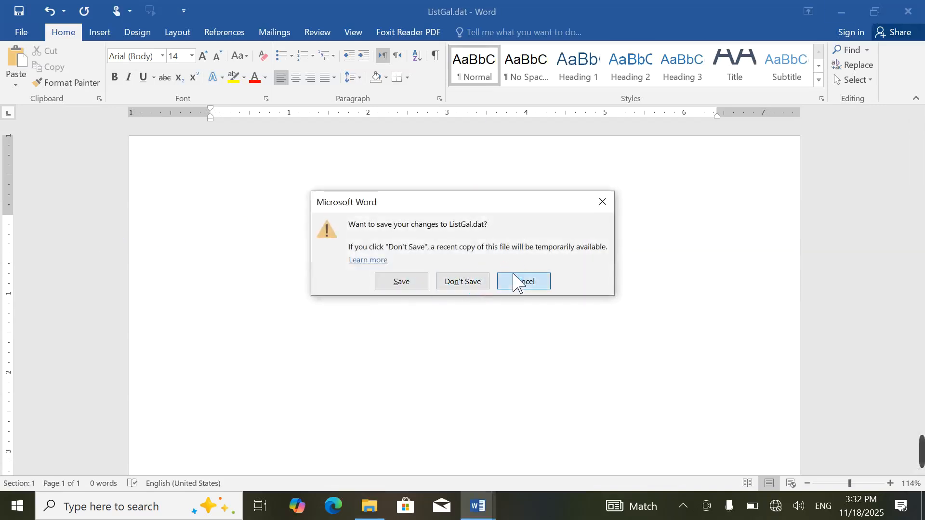
click(515, 284)
mouse_move(477, 506)
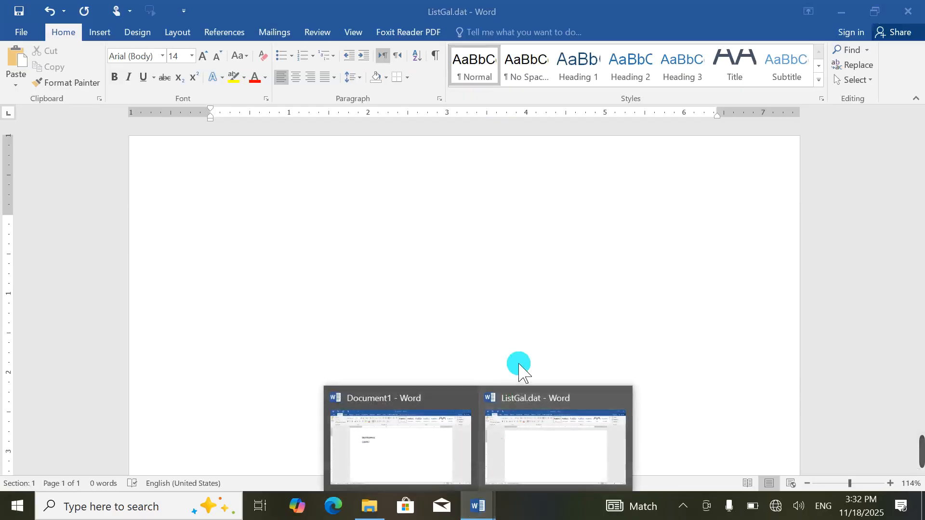
click(419, 440)
Step: Set AutoRecover to every 1 minute and turn on 'Don't show the Backstage when opening or saving files'
click(12, 37)
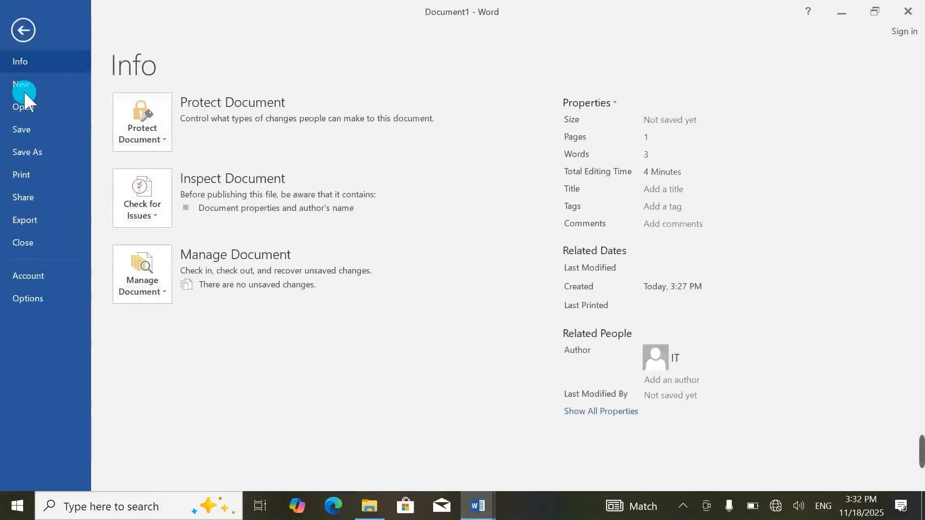
click(51, 299)
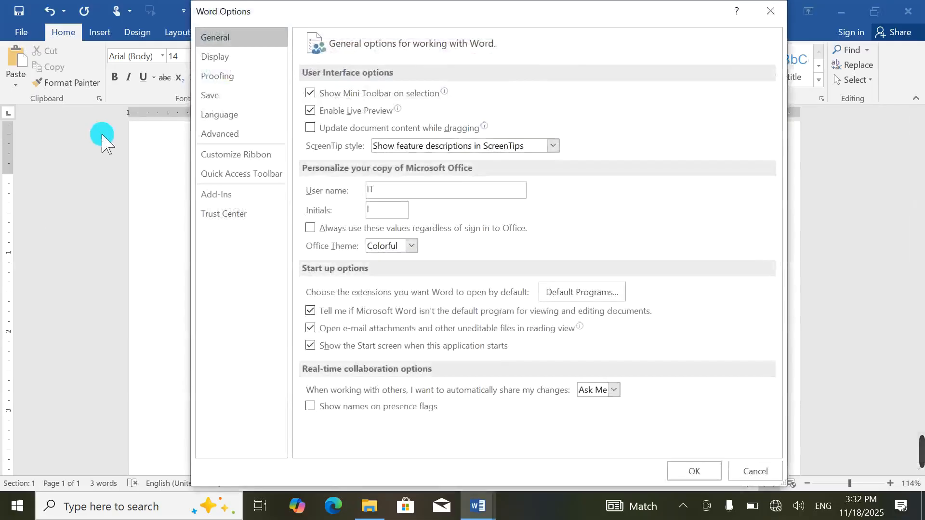
click(214, 96)
mouse_move(921, 461)
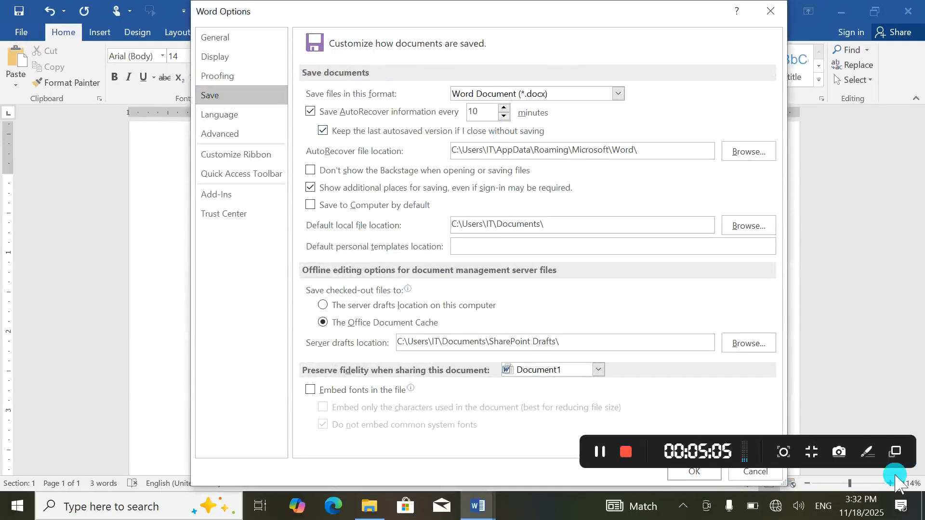
click(611, 457)
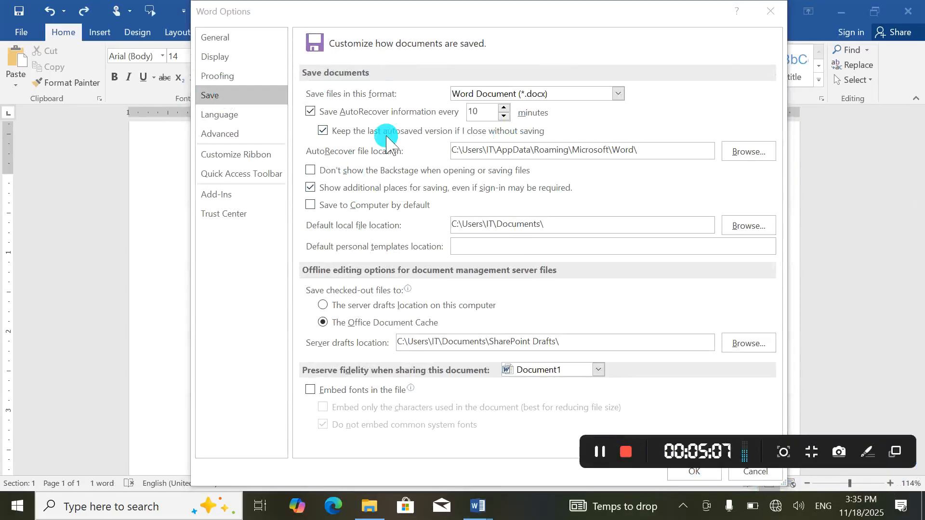
click(485, 118)
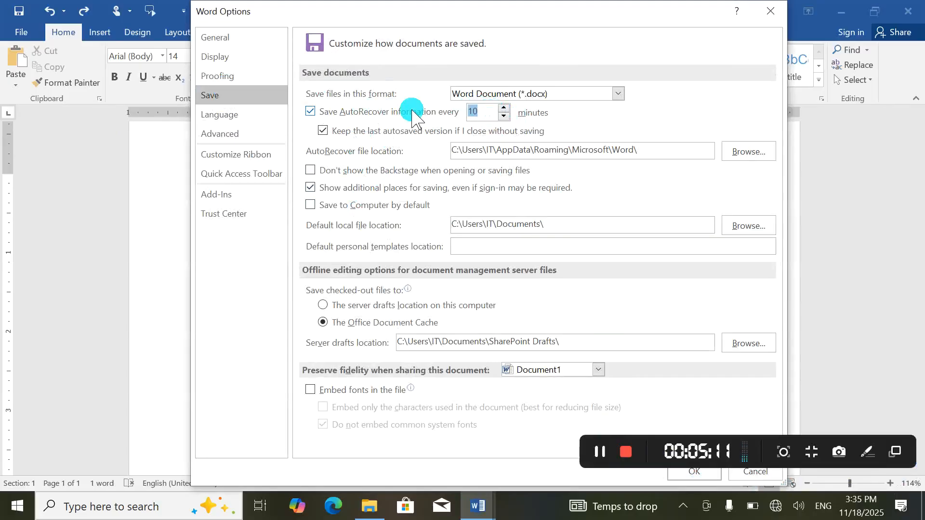
text(1)
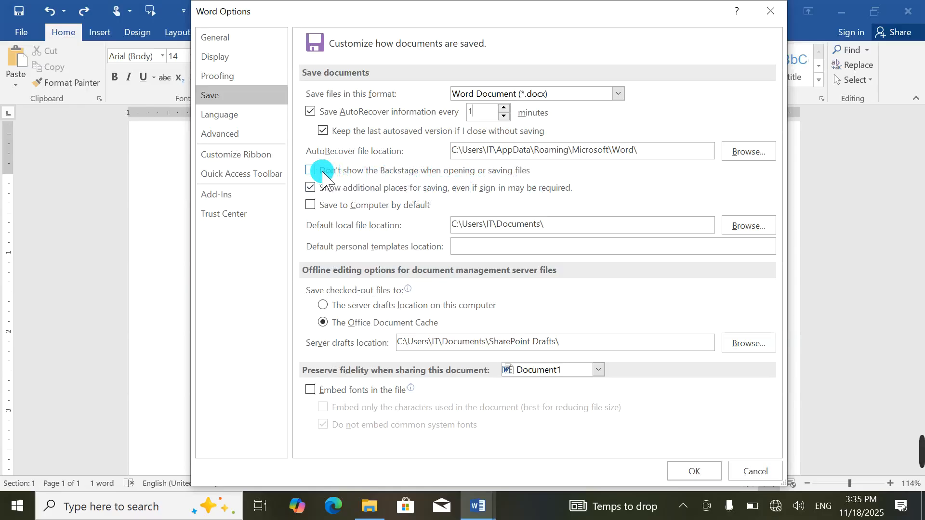
click(696, 472)
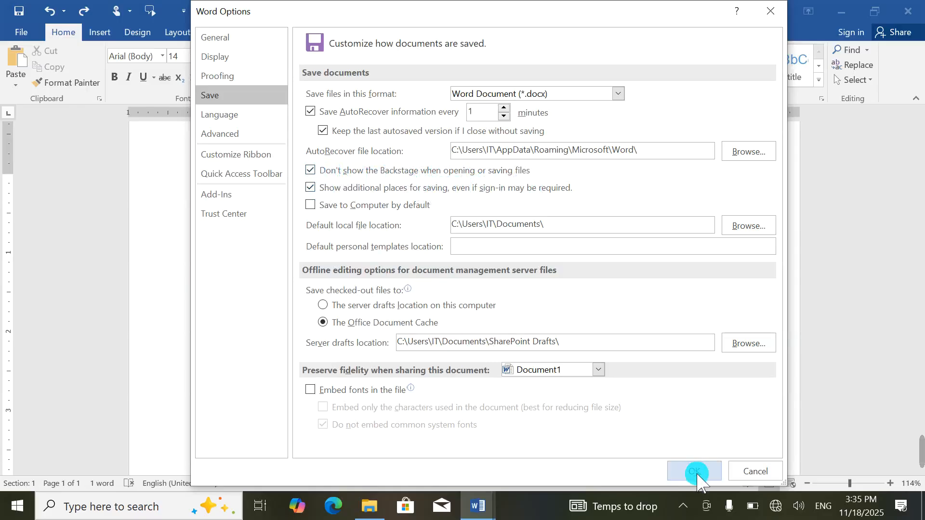
Step: Close Document1 after saving it as teacheee.docx in Documents, then open ListGal.dat's Info page
click(913, 10)
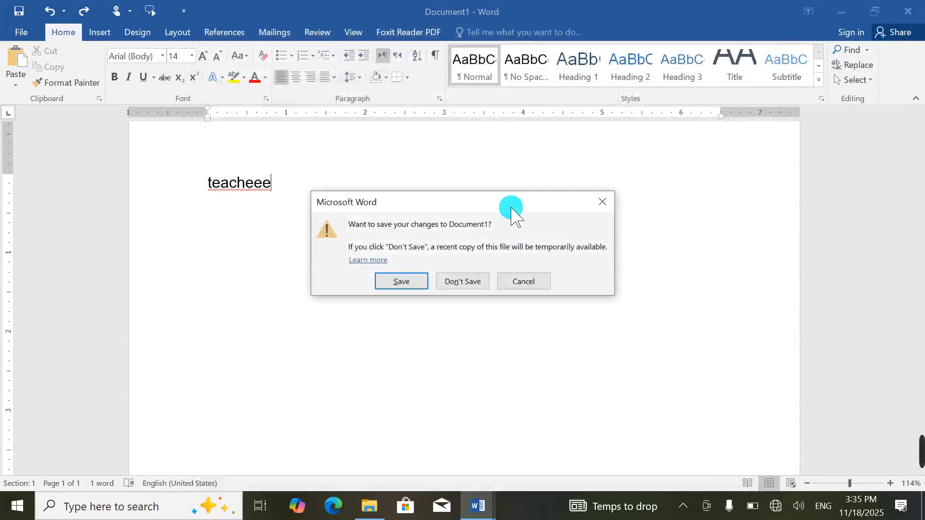
click(403, 283)
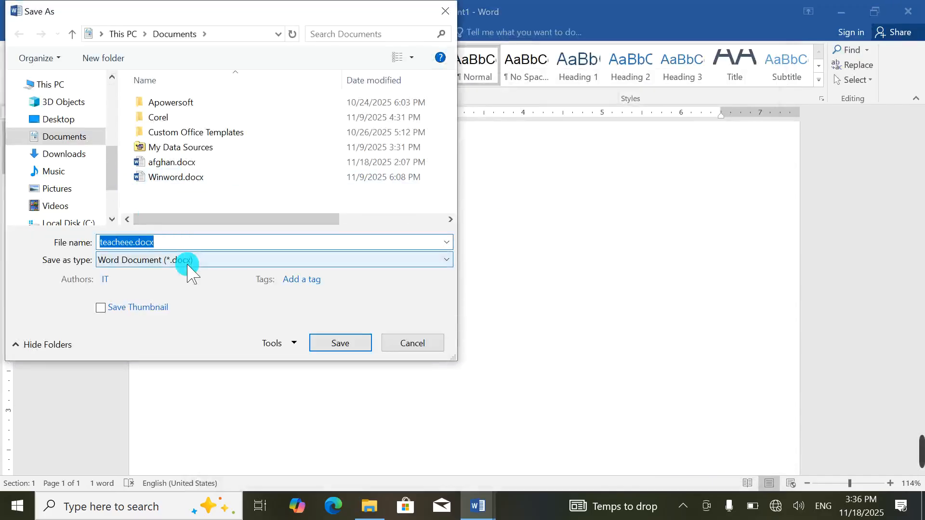
key(Return)
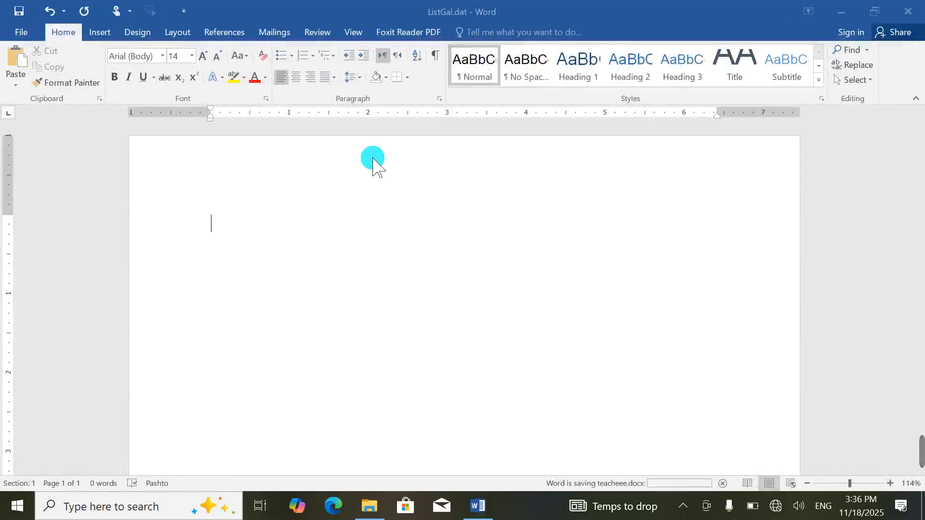
click(24, 30)
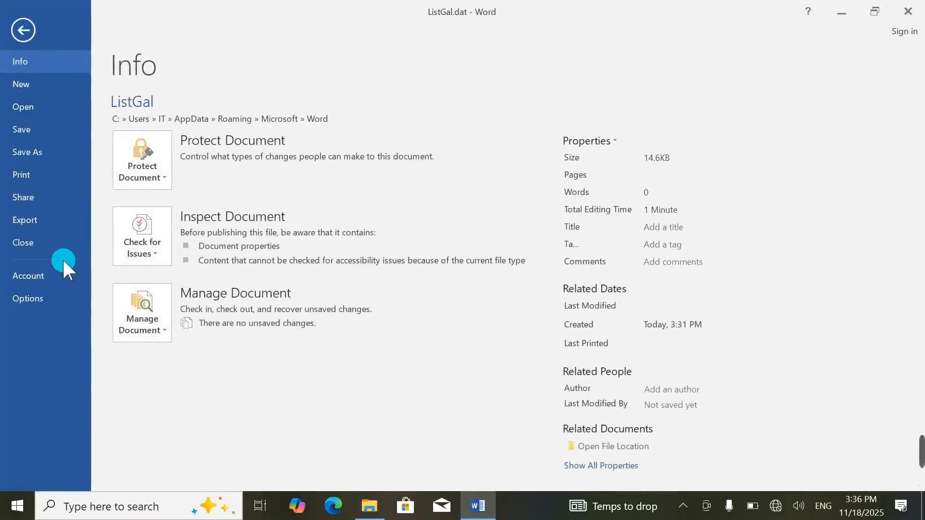
Step: Review Word's Save options and close them with OK
click(31, 301)
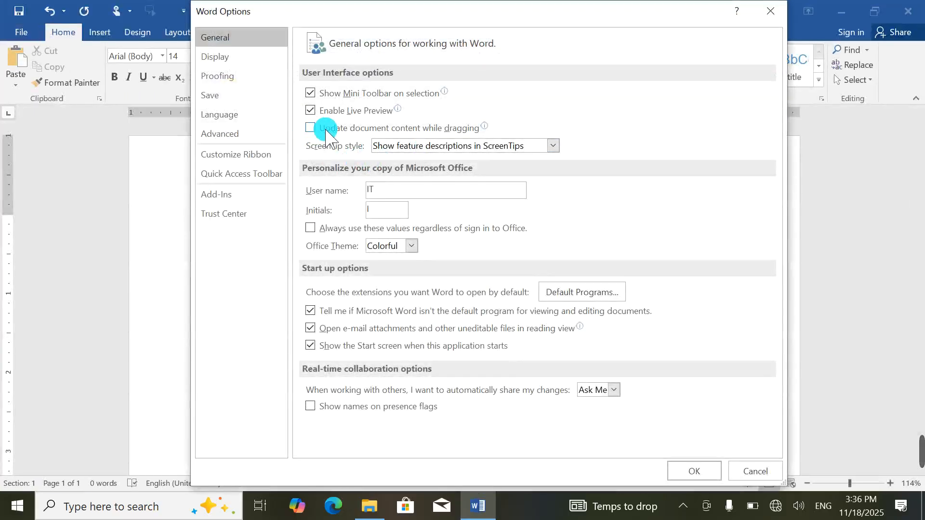
click(215, 95)
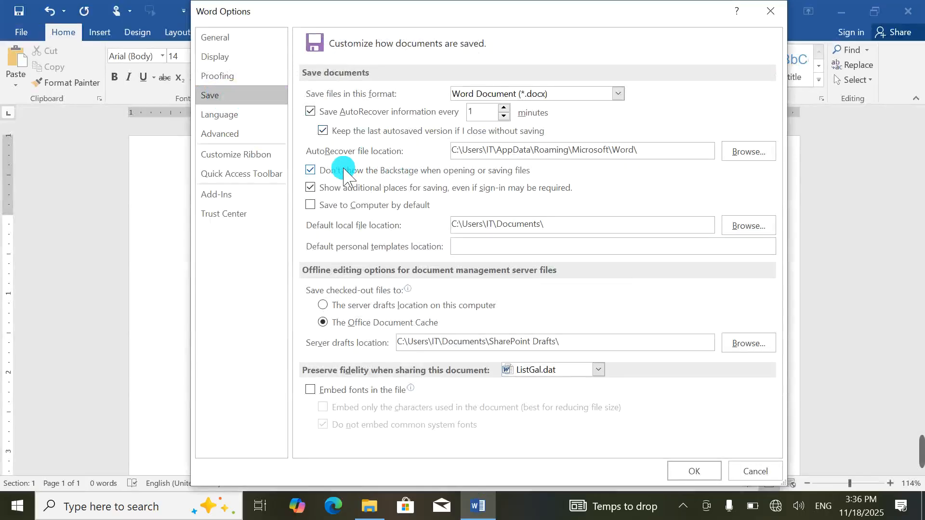
click(694, 470)
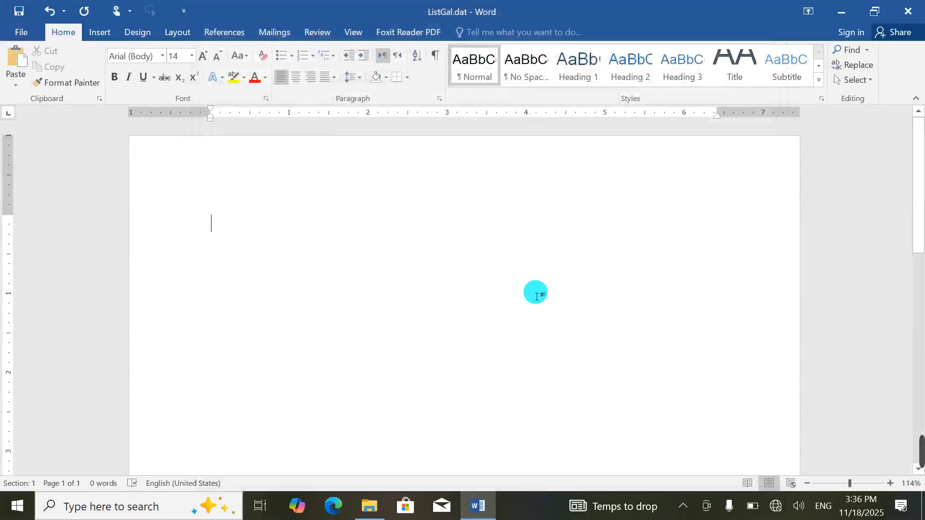
Step: Type 'fgfgfg', save ListGal.dat as plain text while closing Word, then close File Explorer
text(fgfgfg)
click(908, 10)
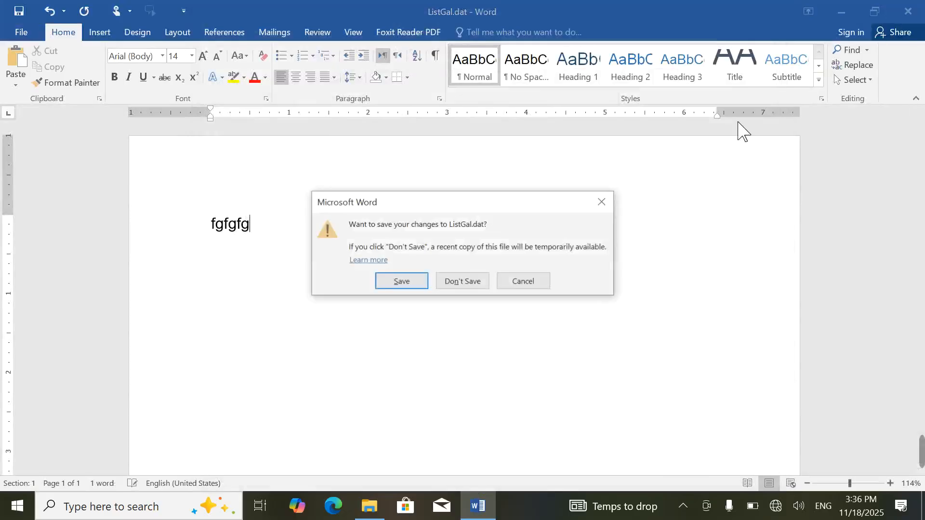
click(406, 285)
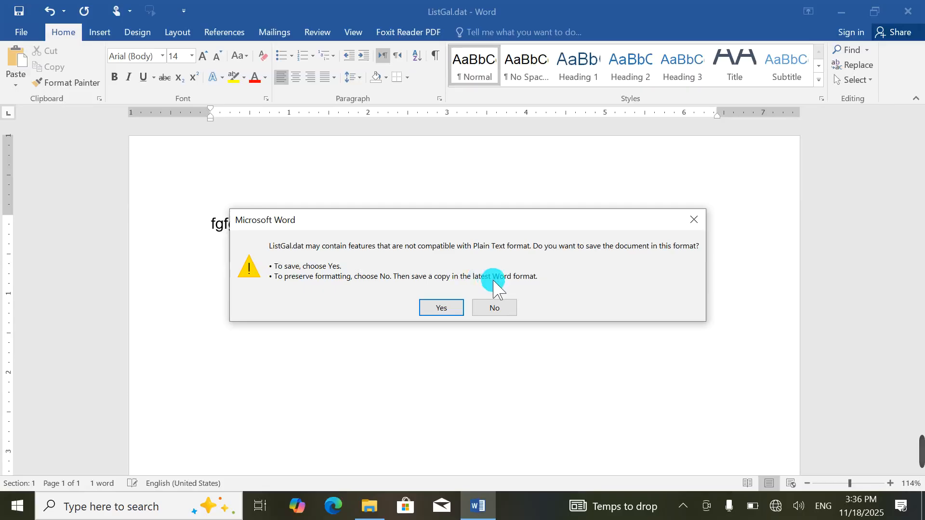
click(442, 308)
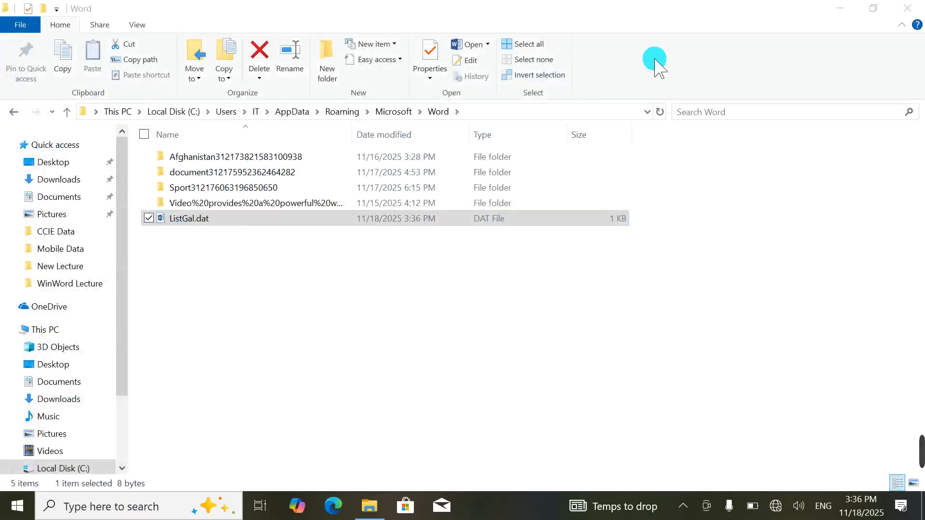
click(907, 8)
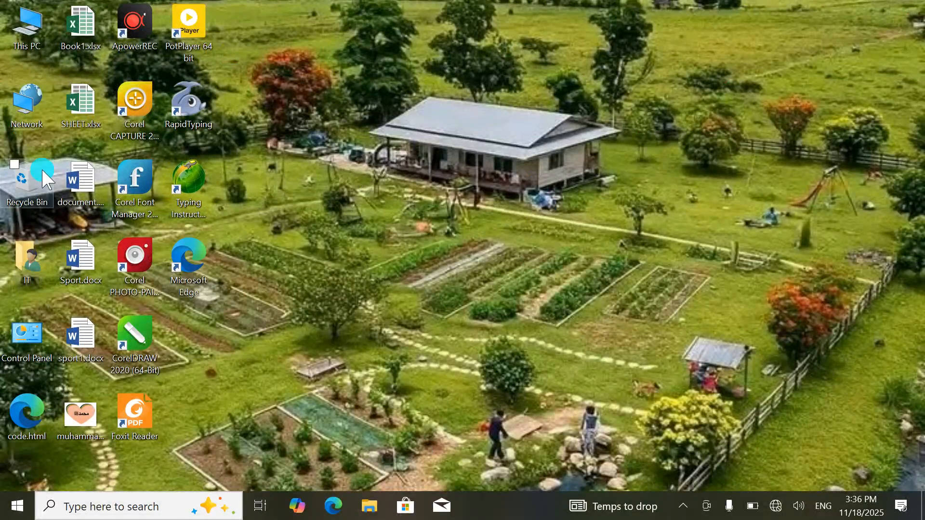
click(91, 508)
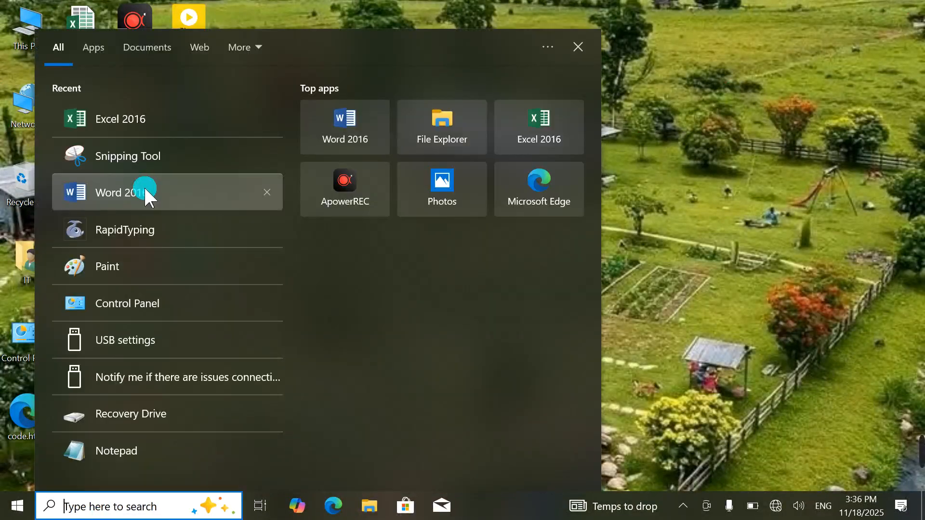
Step: Launch Word 2016 from Recent, create a blank document, and open Word Options
click(138, 191)
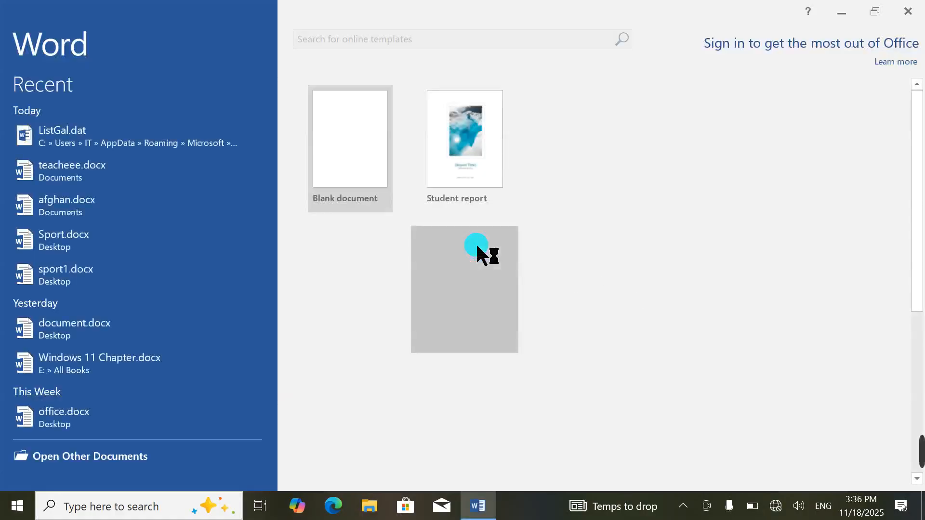
click(344, 152)
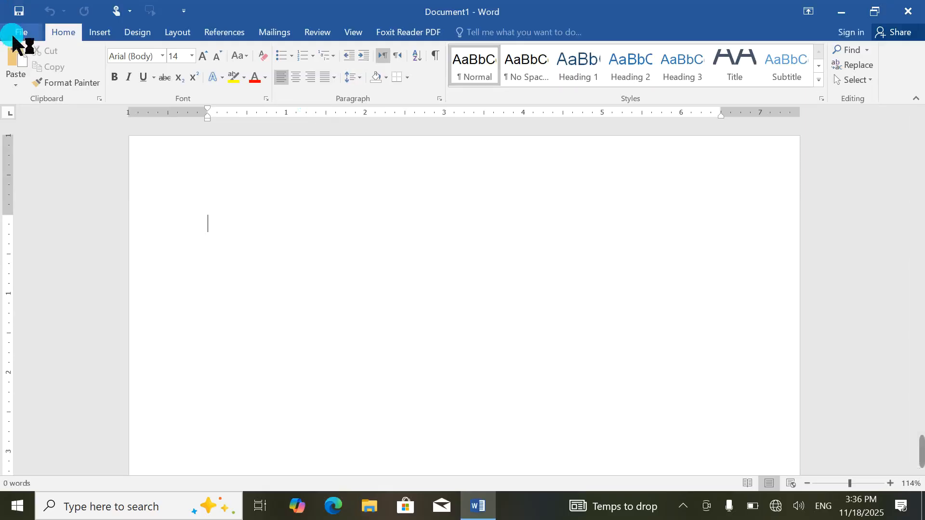
click(19, 33)
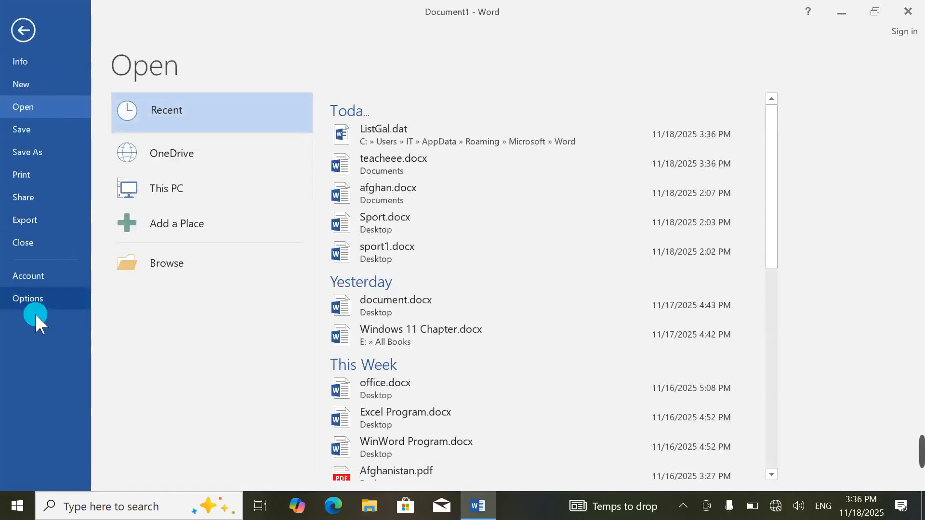
click(34, 300)
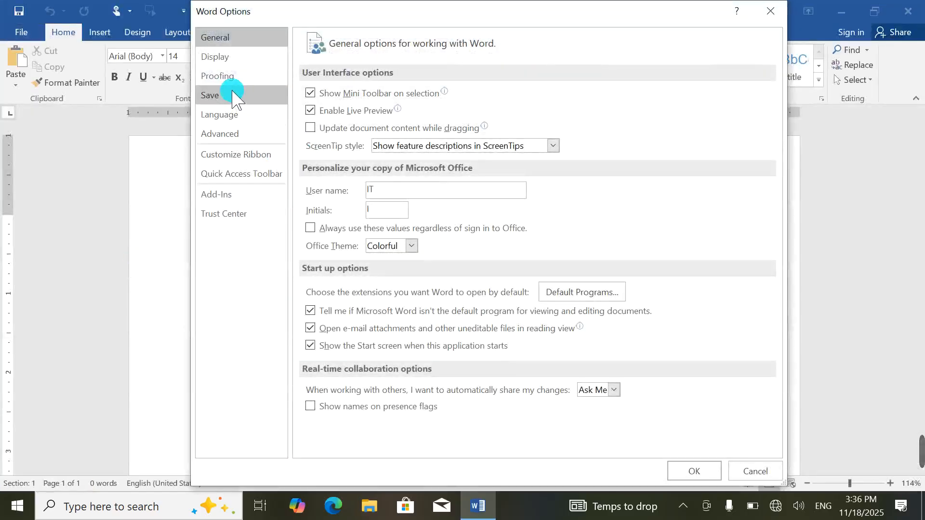
Step: Check the Save settings' default local file location, C:\Users\IT\Documents\
click(264, 101)
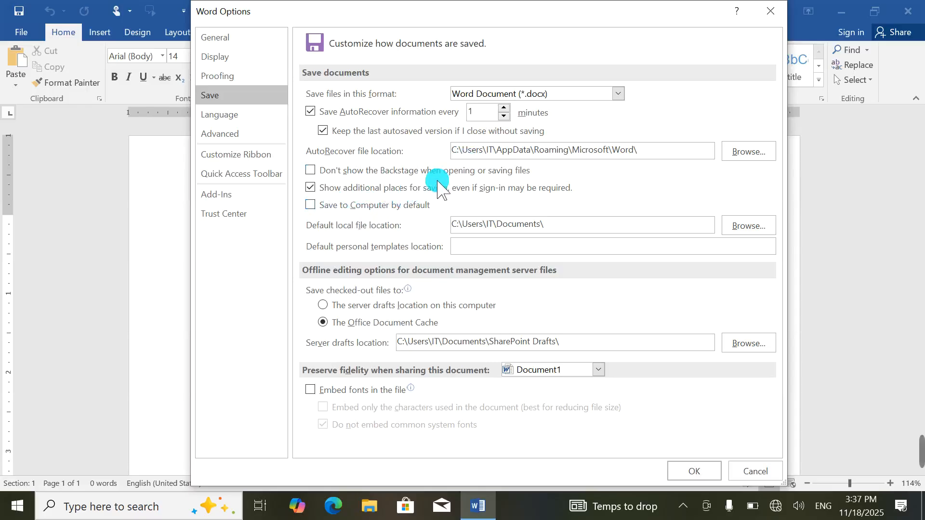
click(330, 206)
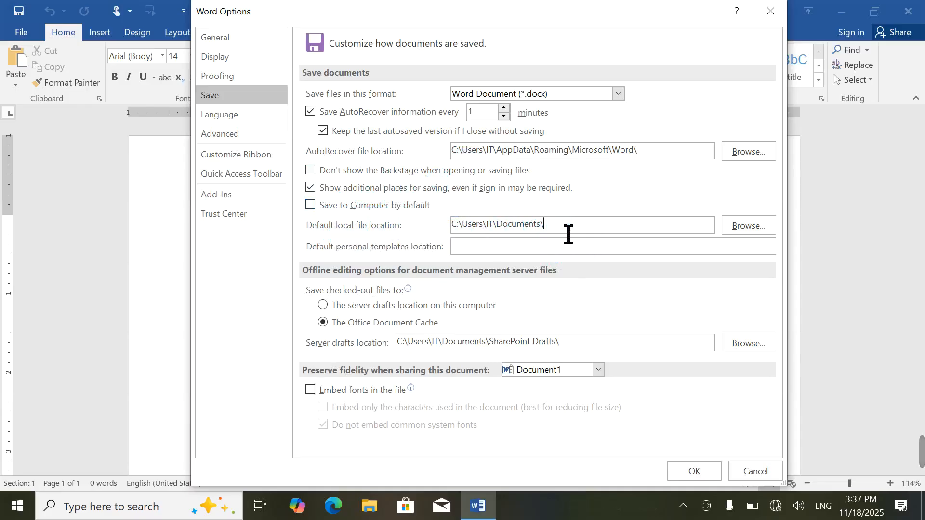
drag(568, 234, 440, 239)
click(520, 230)
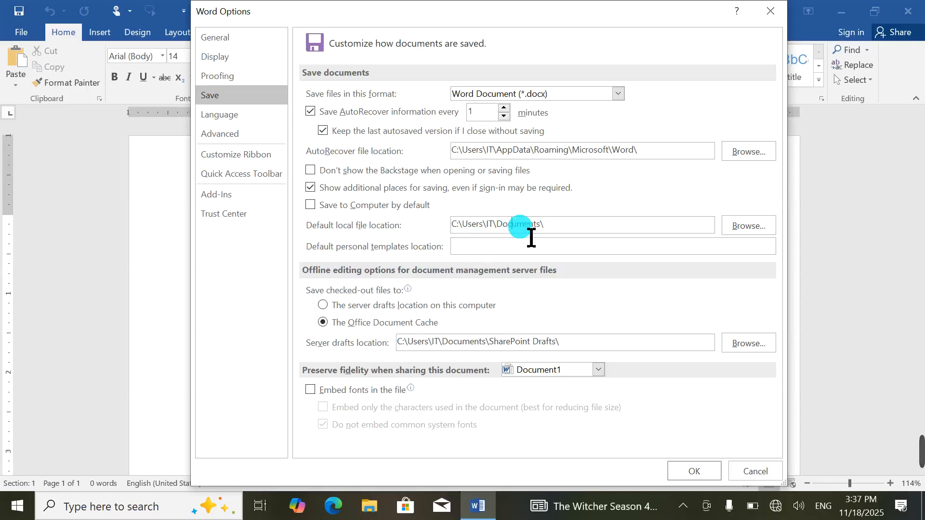
Step: Show the desktop, open This PC, then bring Word back to the front
key(super+d)
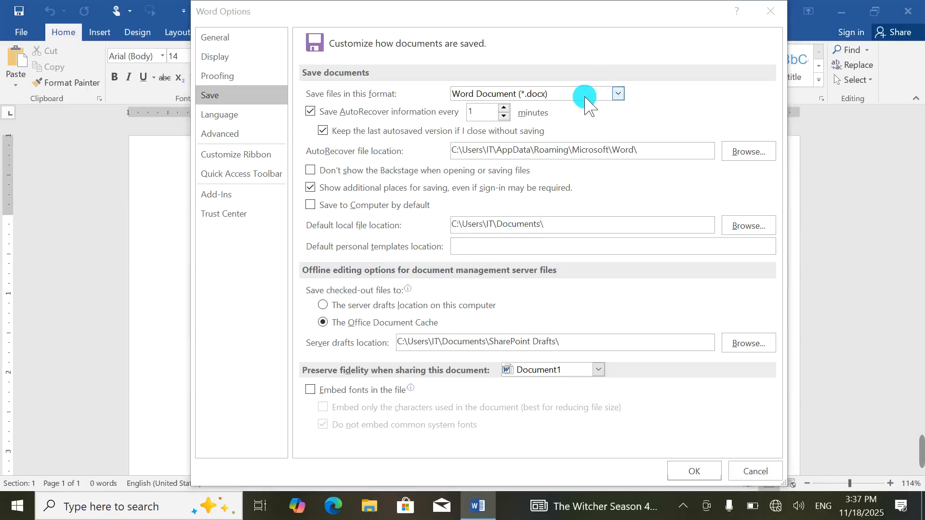
double_click(30, 23)
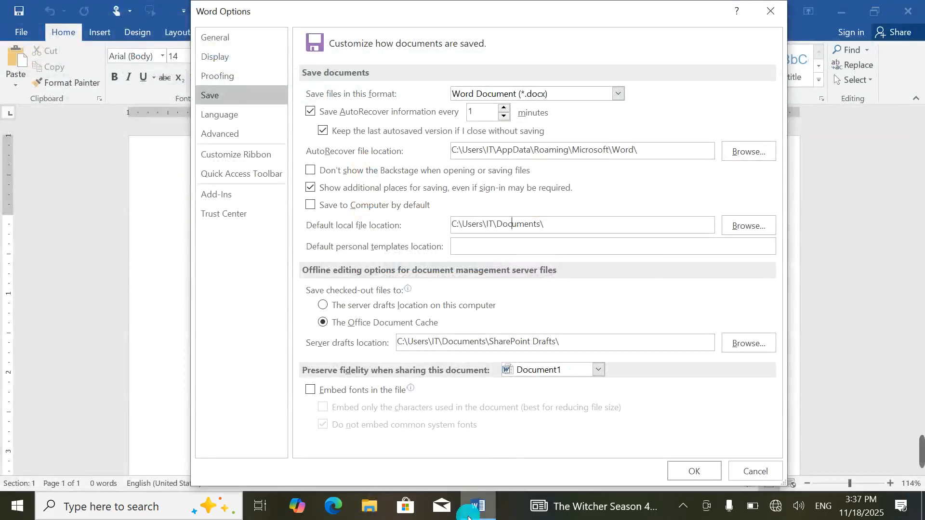
click(478, 515)
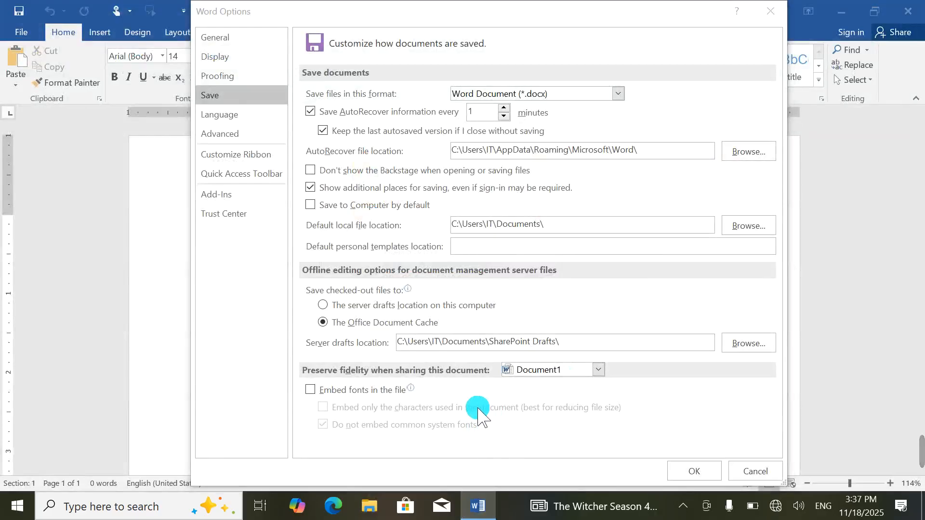
Step: Look through Word Options' Language page, then the Advanced editing options
mouse_move(921, 453)
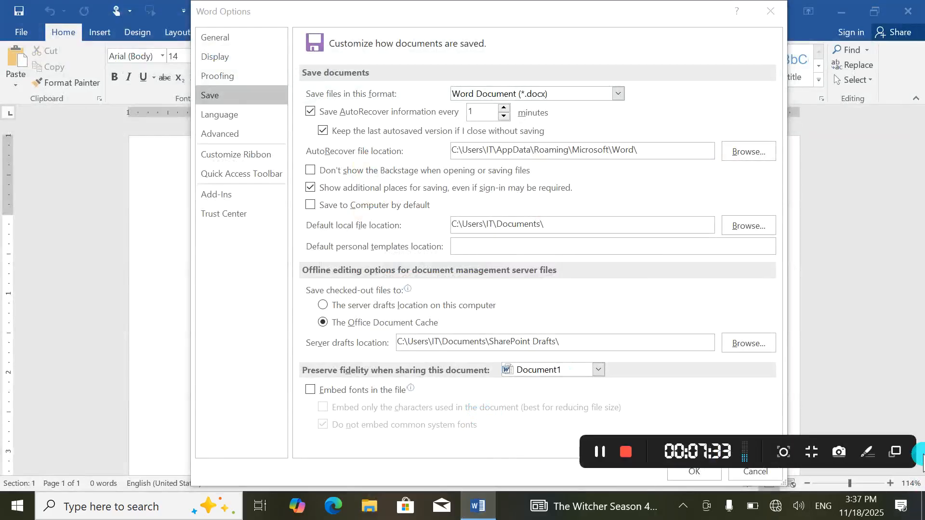
click(607, 462)
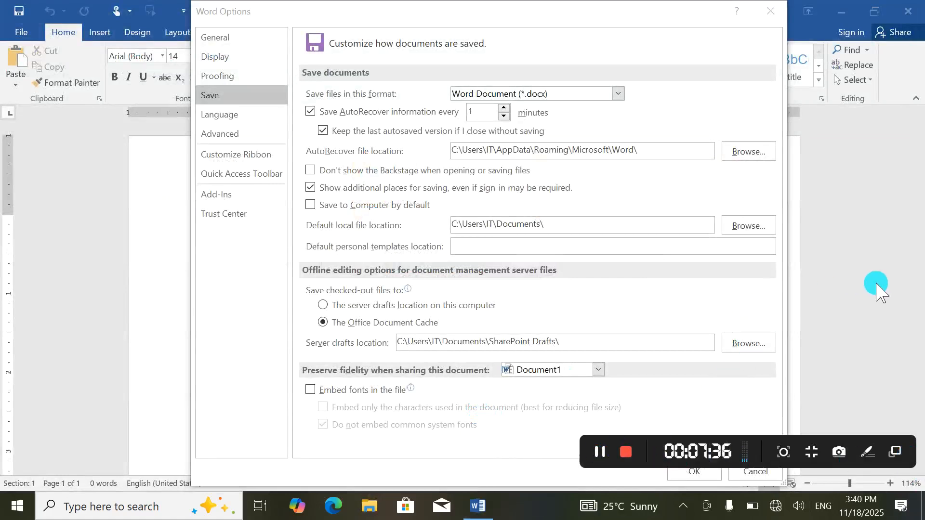
click(875, 285)
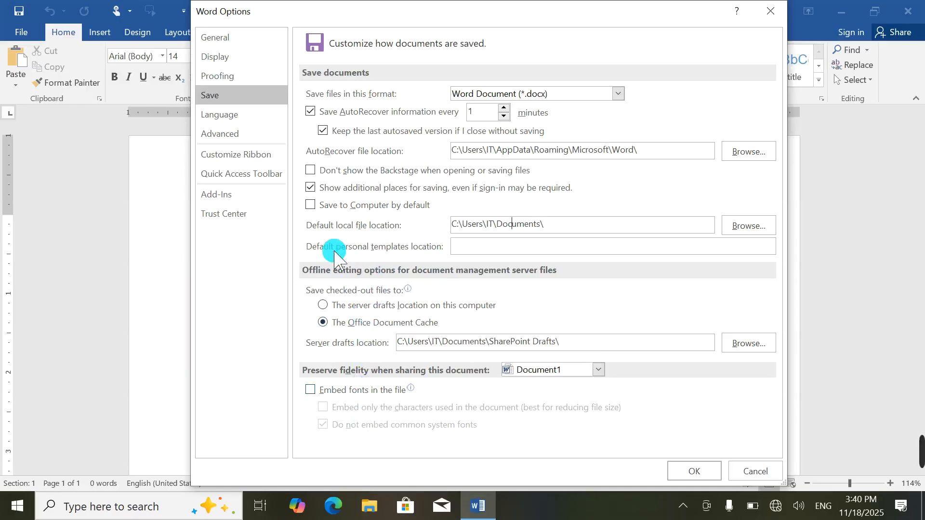
click(227, 118)
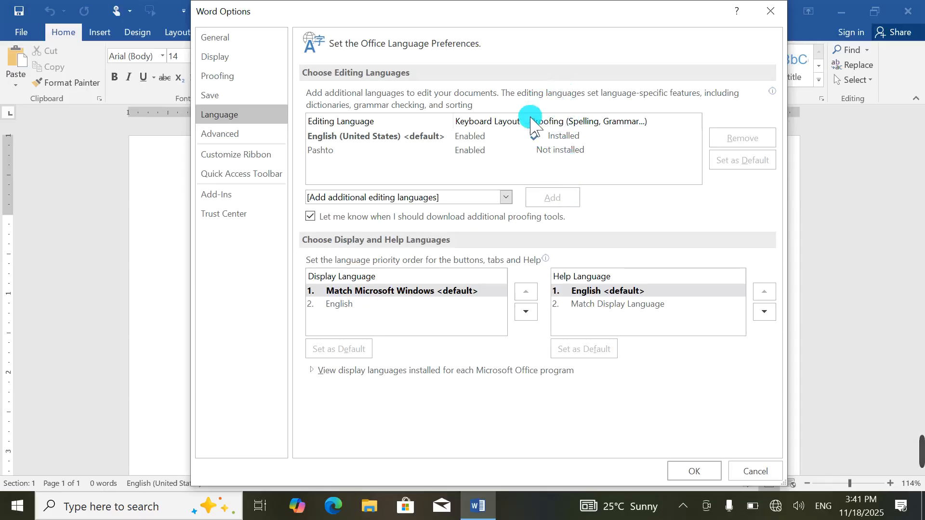
click(245, 134)
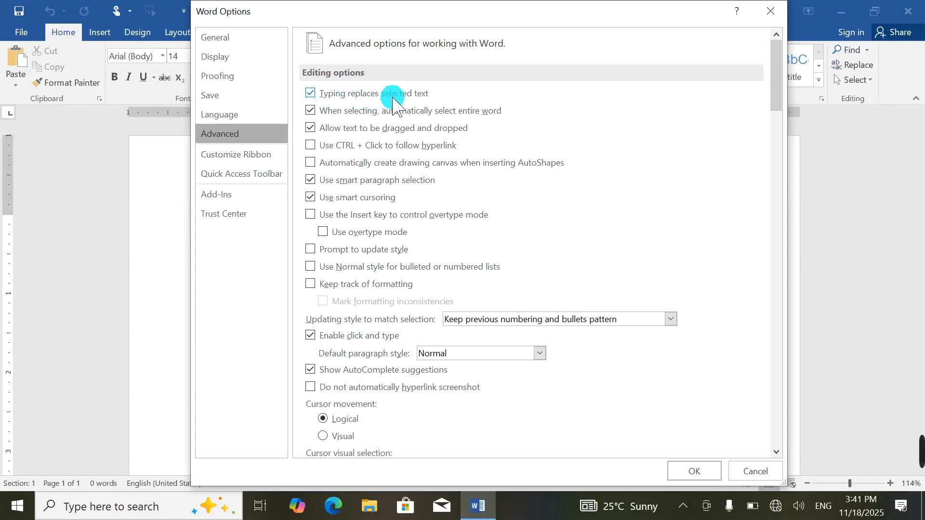
Step: Close Word Options and replace the typed word 'afghan' with 'jan'
click(777, 14)
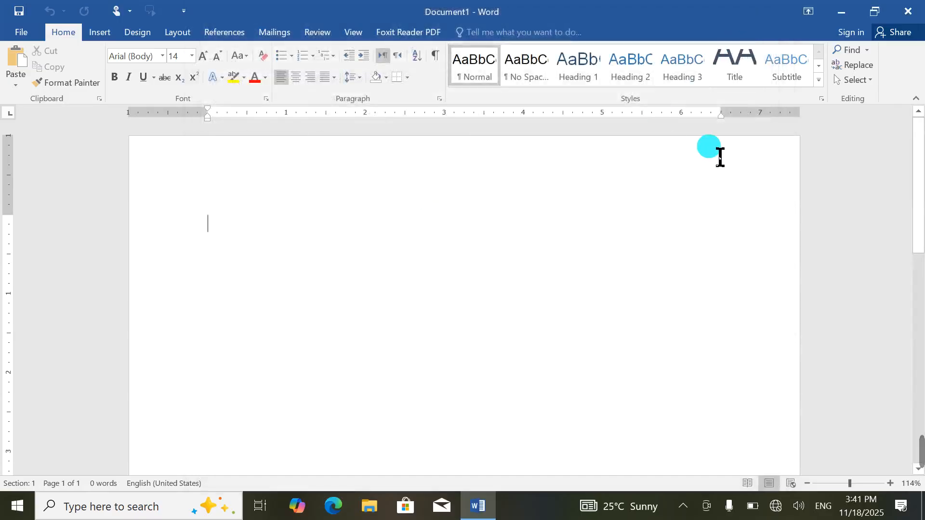
text(afghan)
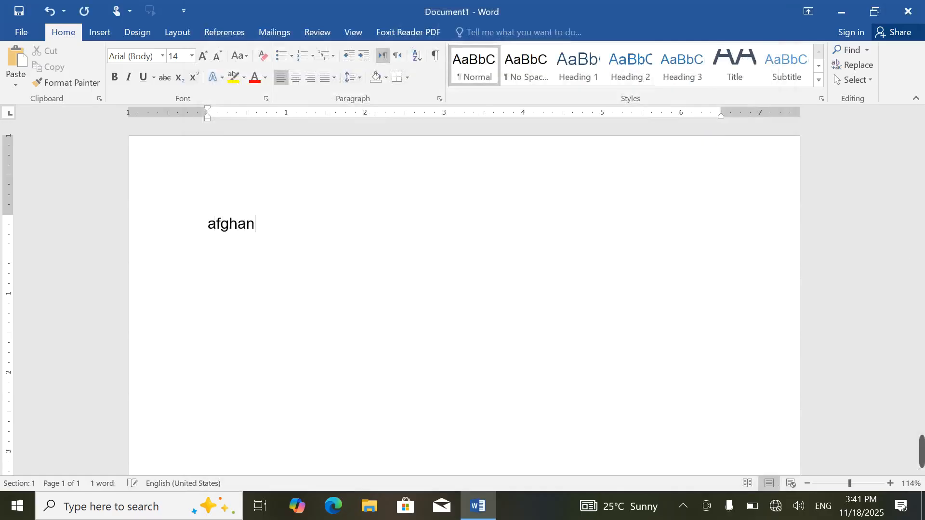
key(ctrl+a)
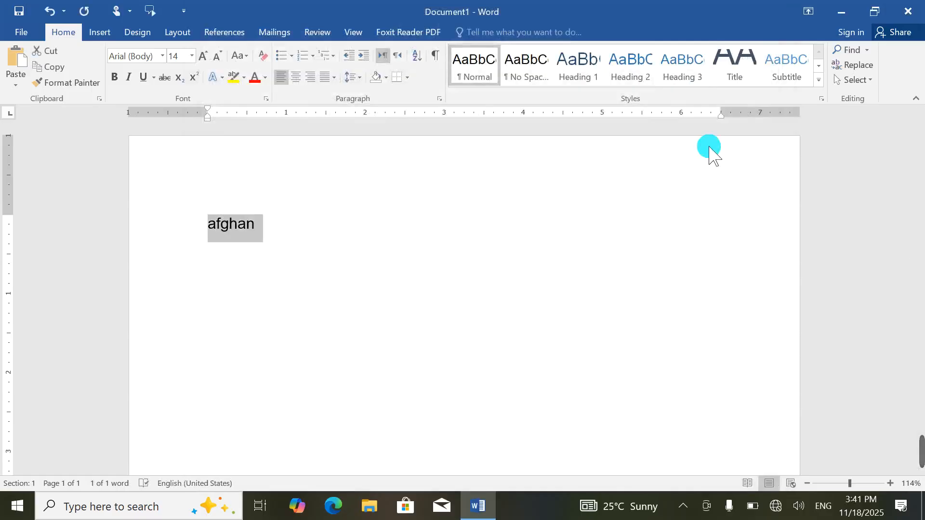
text(jan)
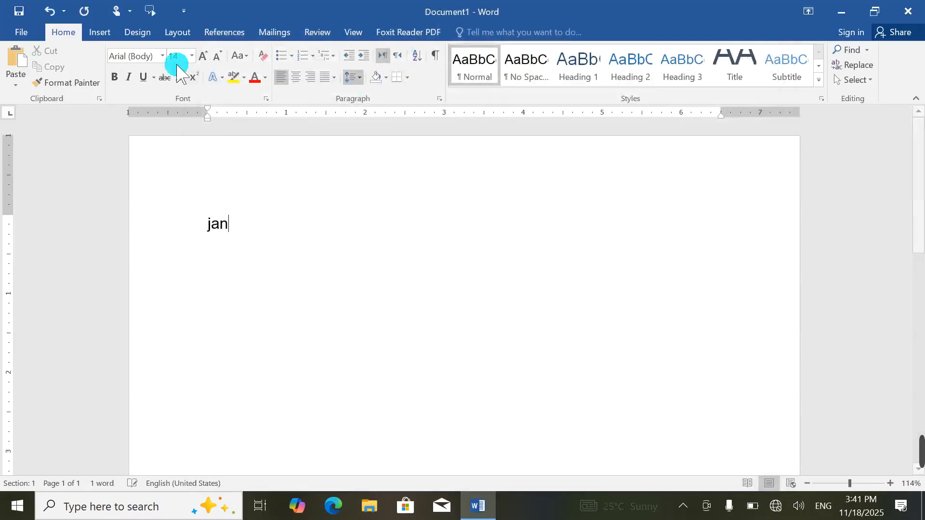
Step: Turn off 'Typing replaces selected text' in Word's Advanced options
click(19, 30)
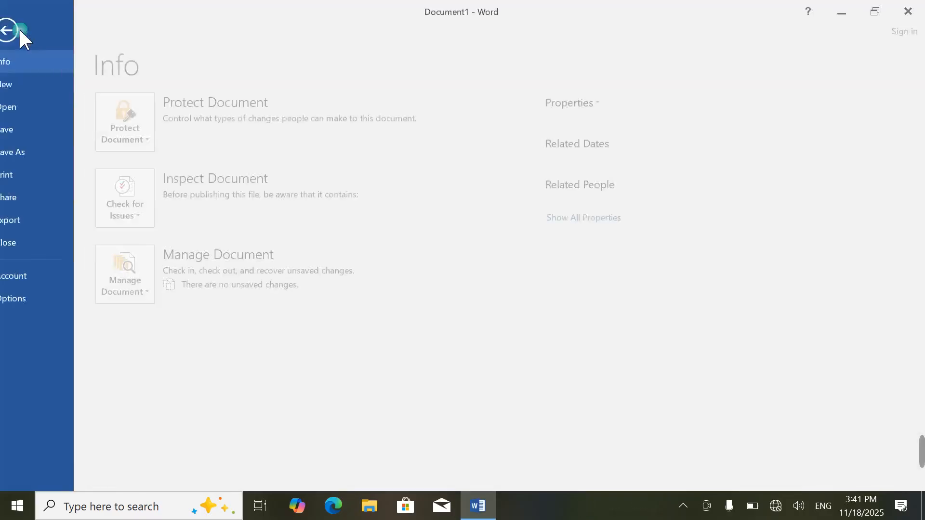
click(18, 290)
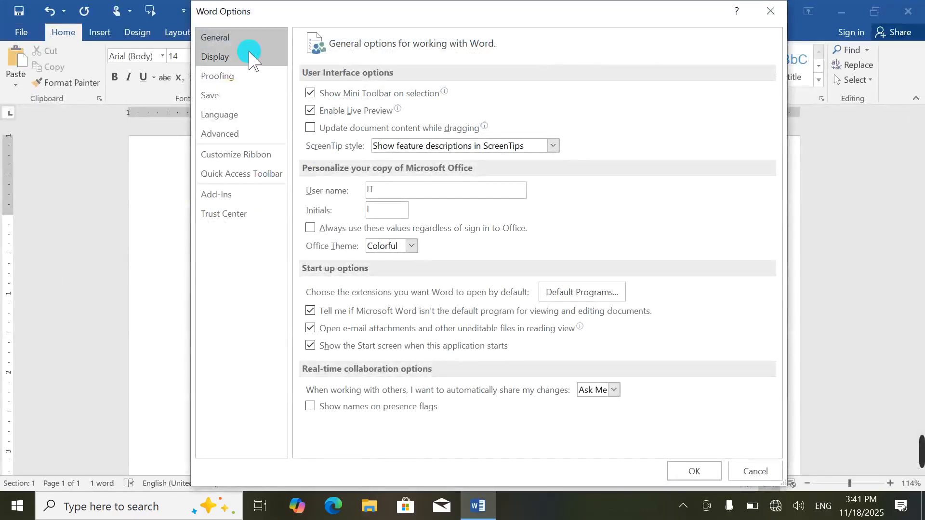
click(223, 137)
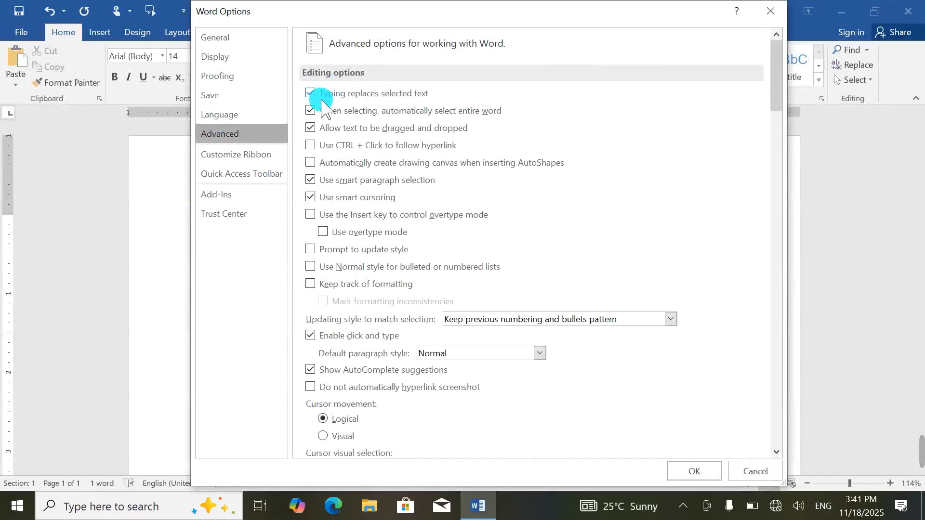
click(313, 95)
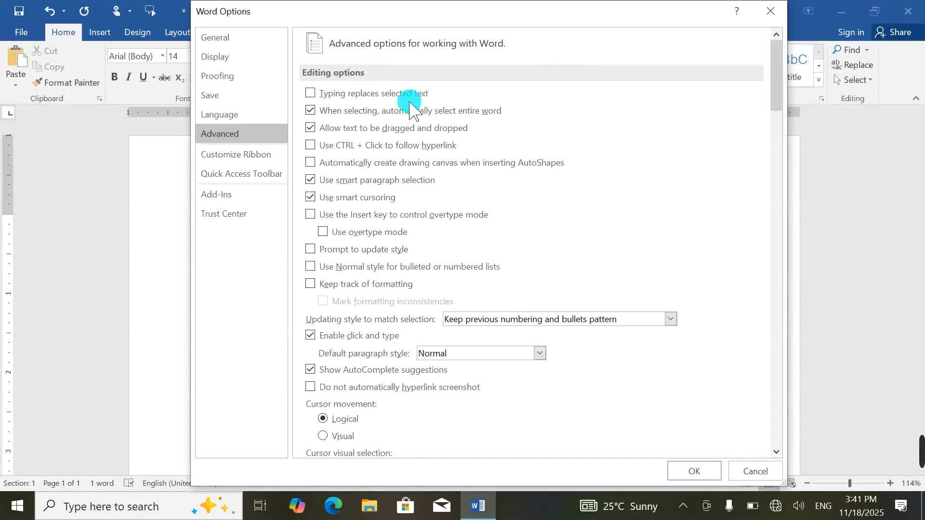
click(694, 471)
Step: Type two more name parts that join onto 'jan' instead of replacing it, then select the line
key(ctrl+a)
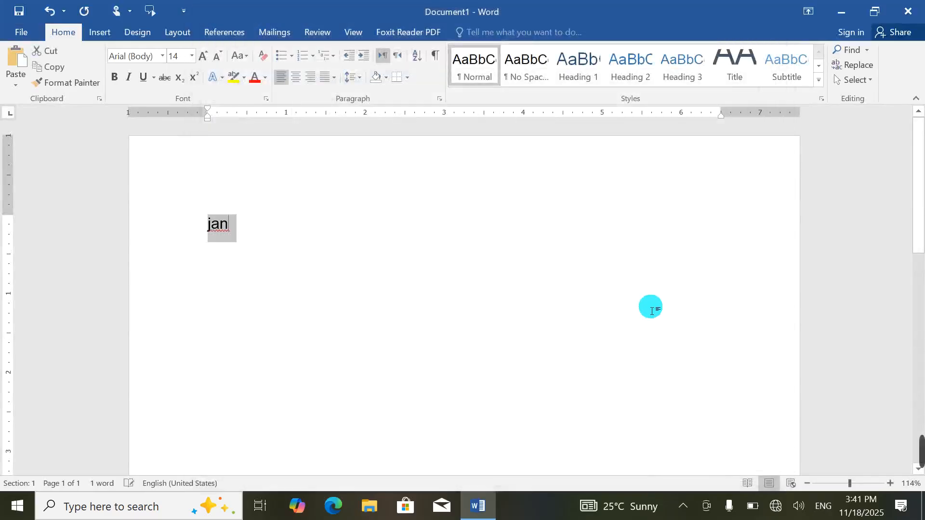
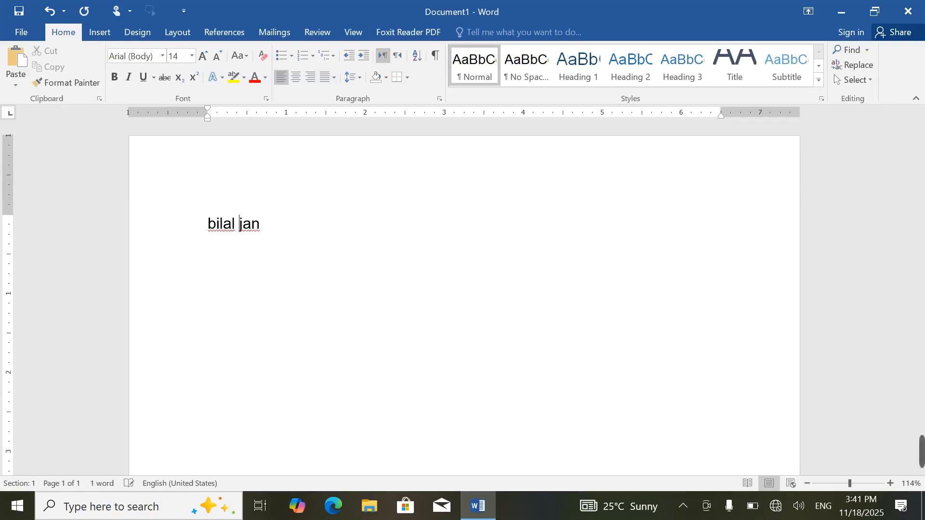
key(ctrl+a)
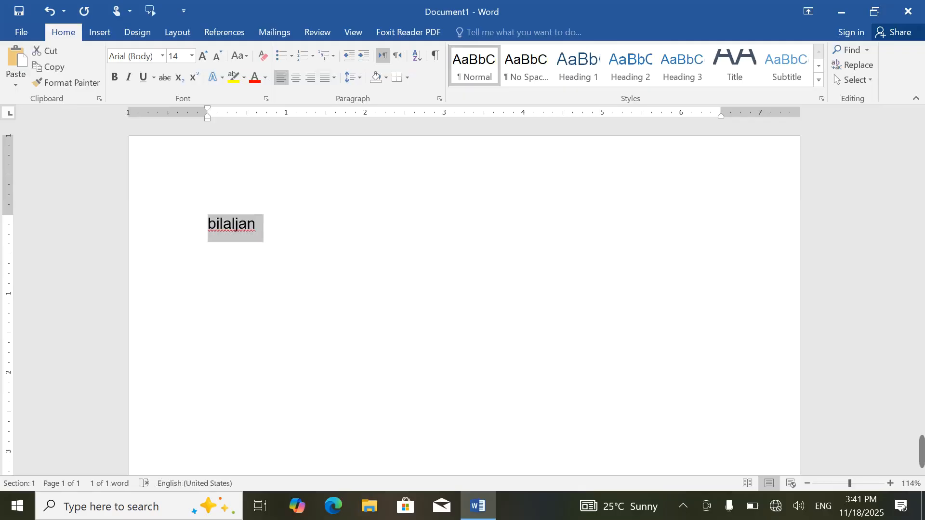
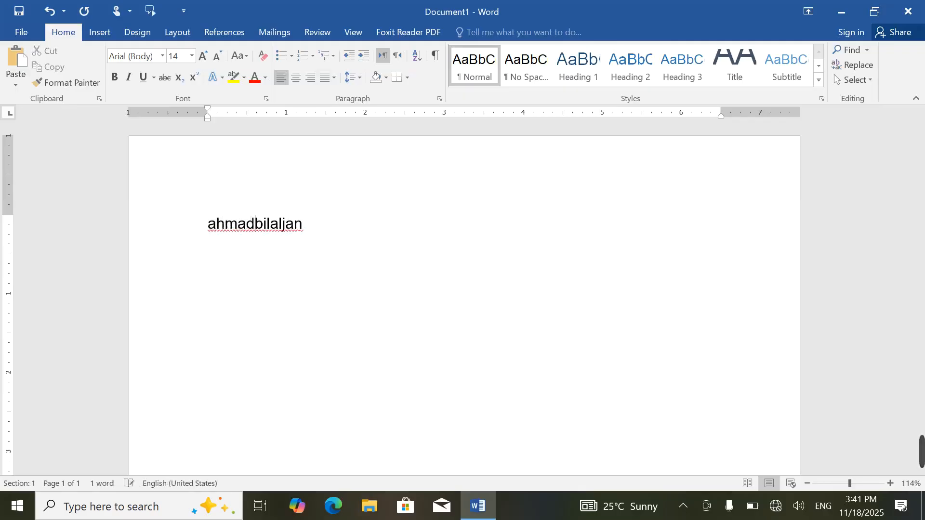
key(ctrl+a)
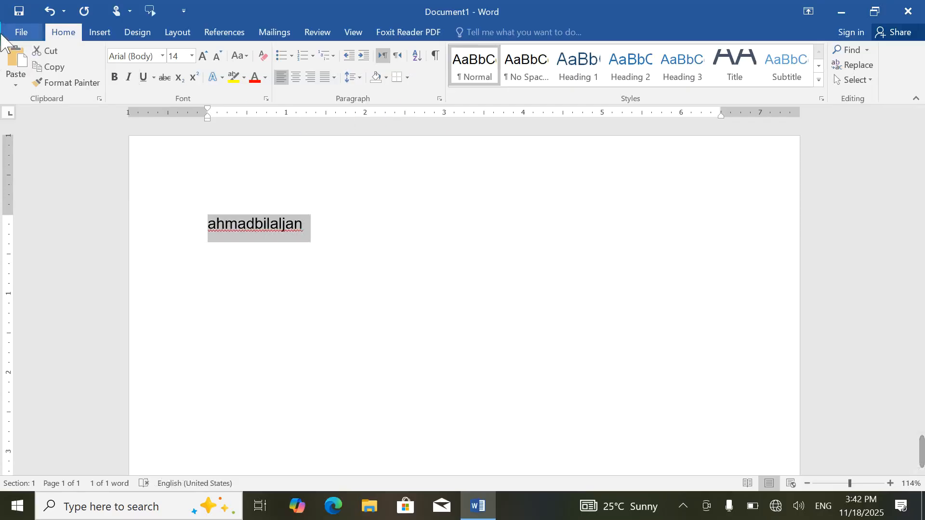
click(21, 33)
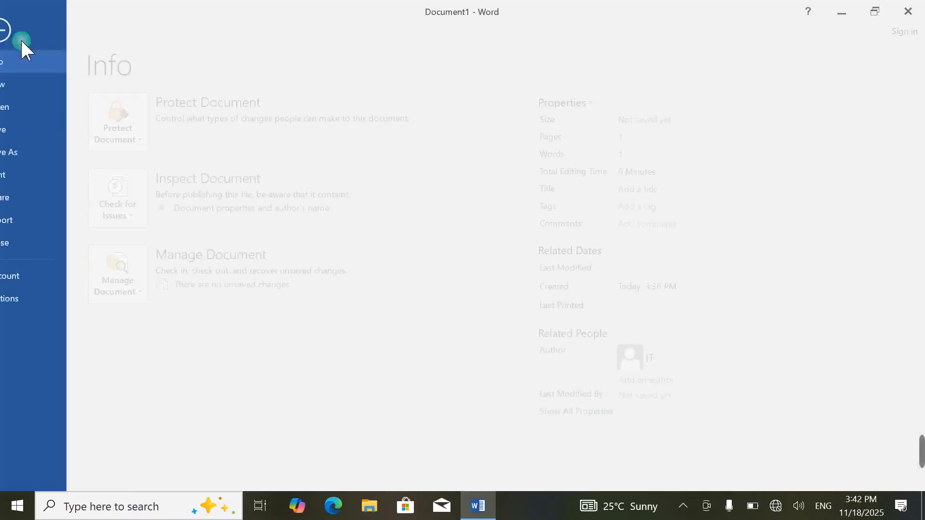
click(20, 300)
click(221, 133)
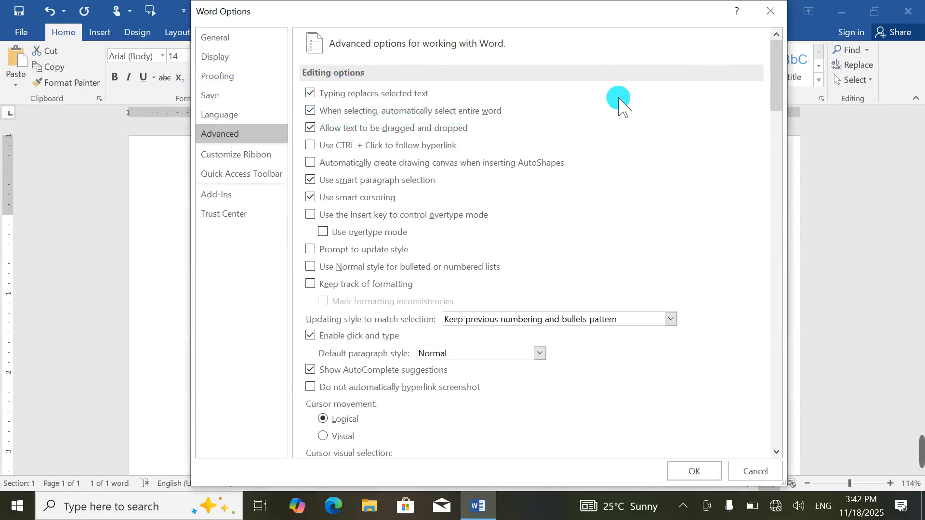
click(755, 471)
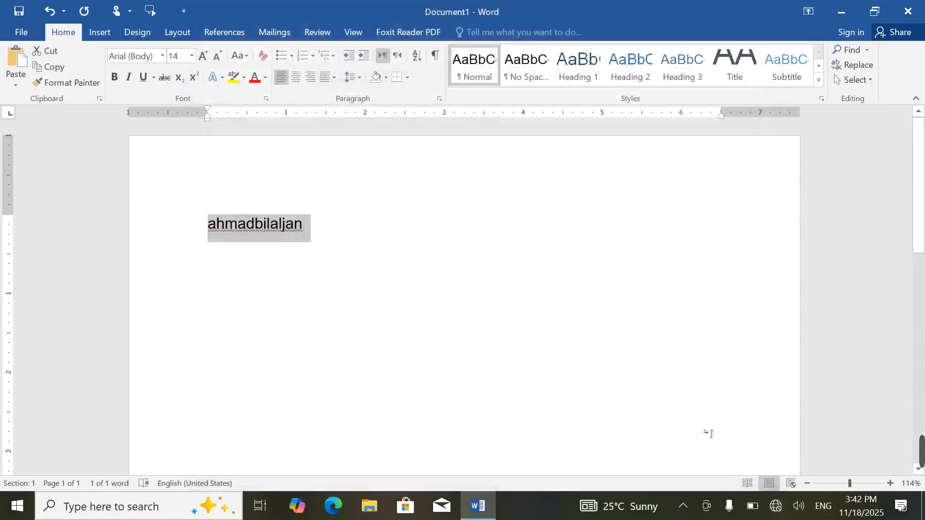
key(Left)
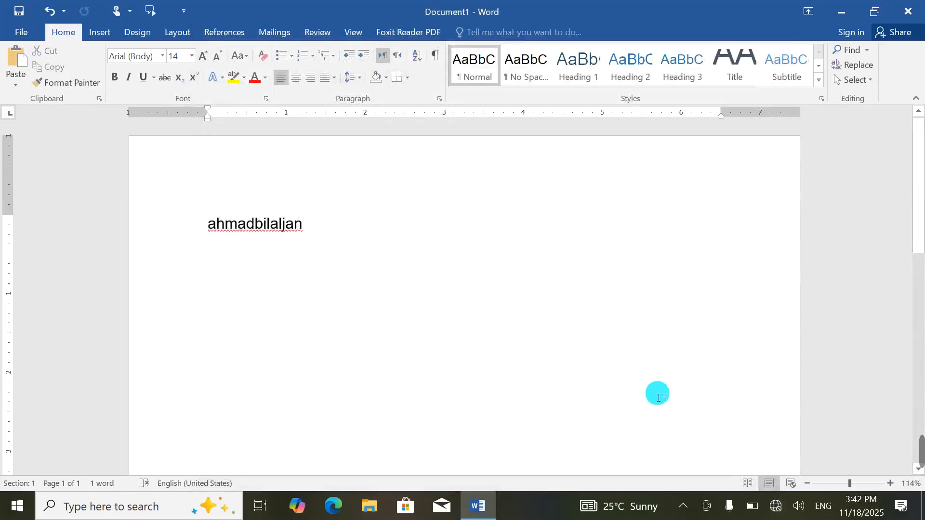
key(ctrl+a)
key(Left)
key(ctrl+a)
key(Left)
click(20, 33)
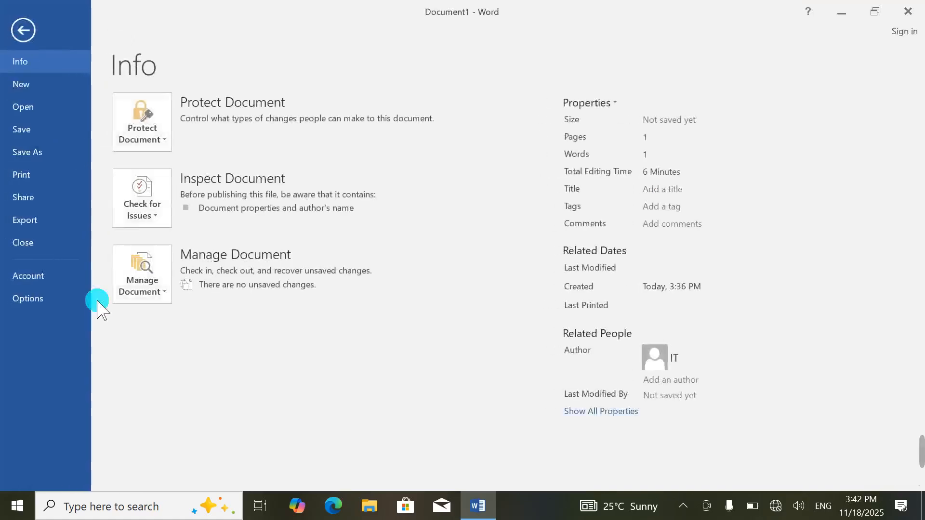
click(38, 298)
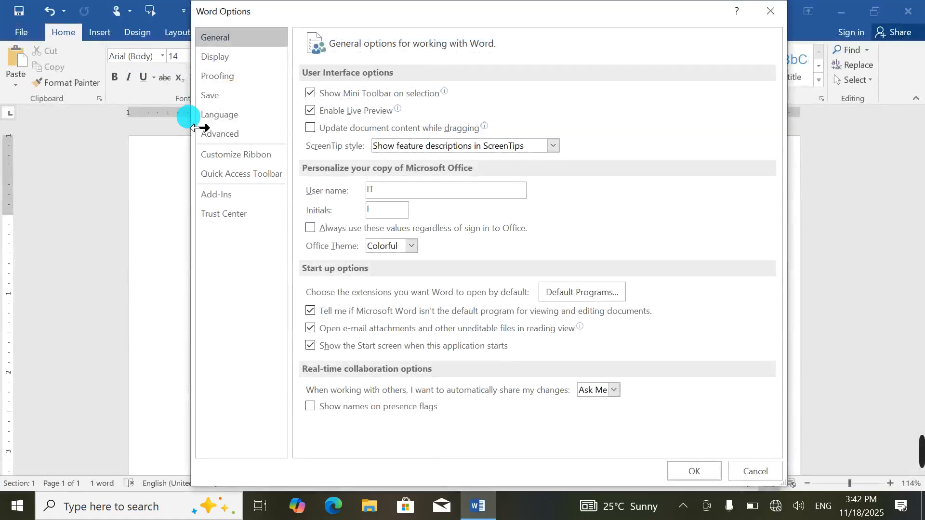
click(222, 134)
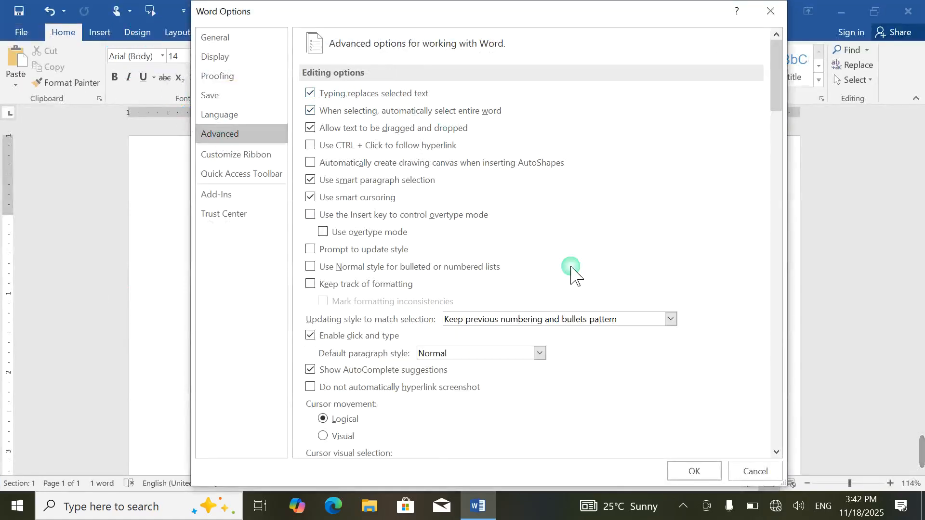
click(676, 472)
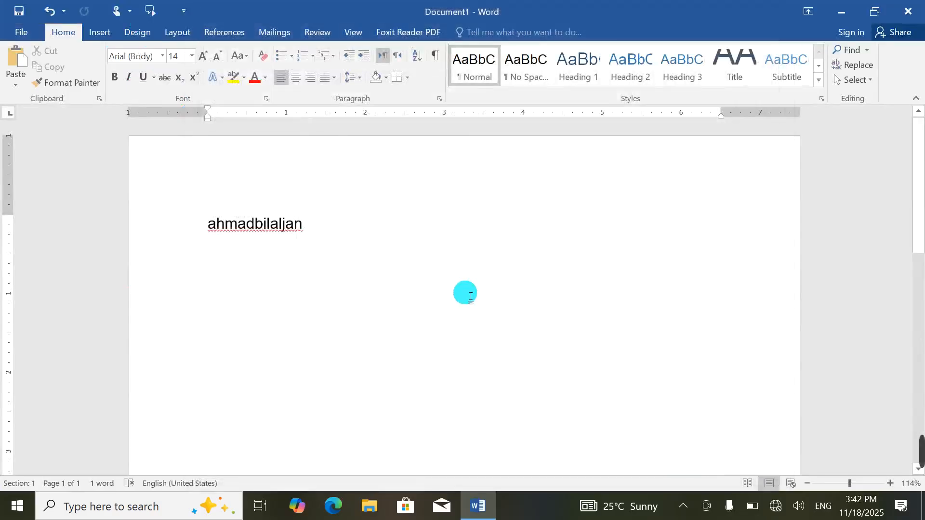
Step: Replace the name with sample paragraphs generated by =rand()
key(ctrl+a)
key(Delete)
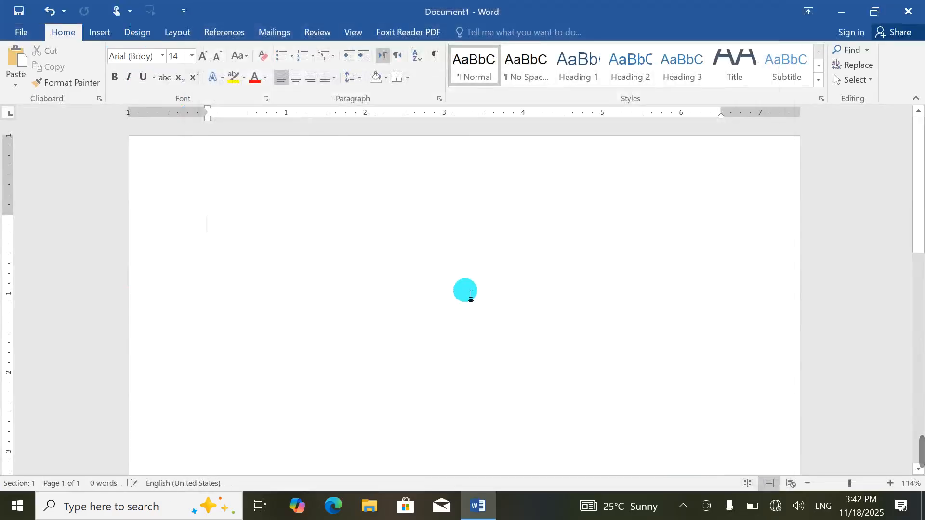
text(=rand())
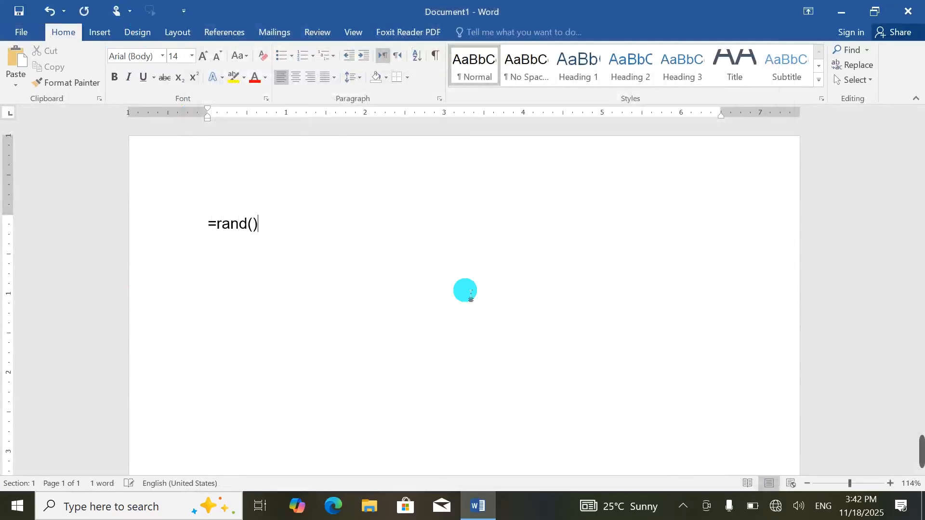
key(Return)
Step: Select the last paragraph's text from 'Reading' through to the paragraph end
right_click(444, 387)
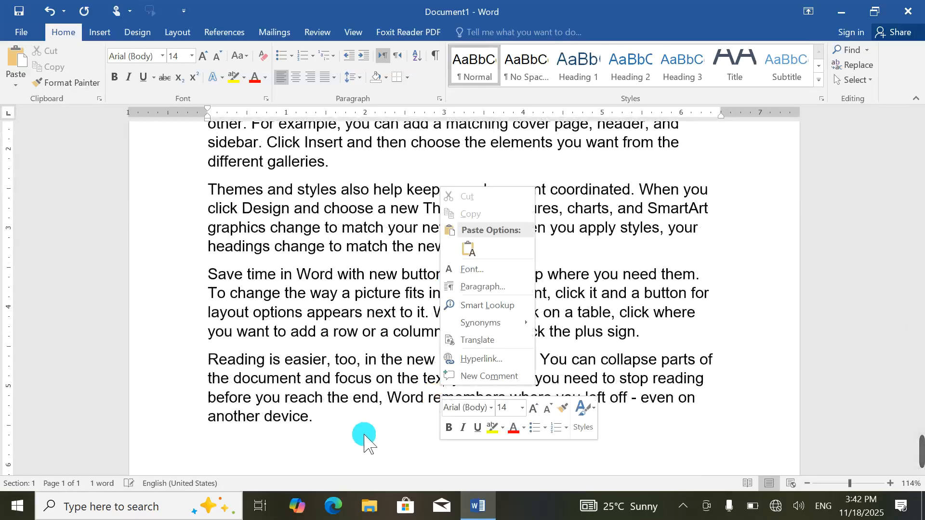
click(322, 432)
drag(401, 443, 384, 388)
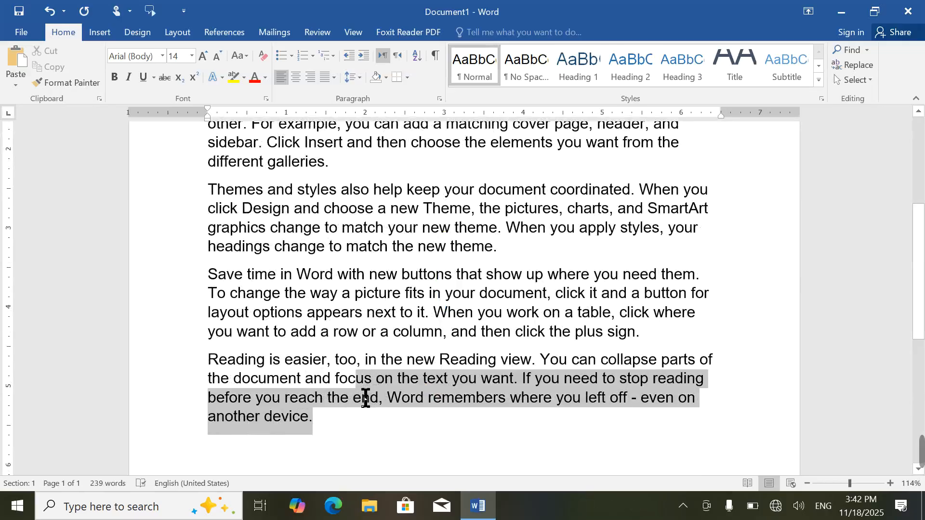
drag(365, 398, 357, 396)
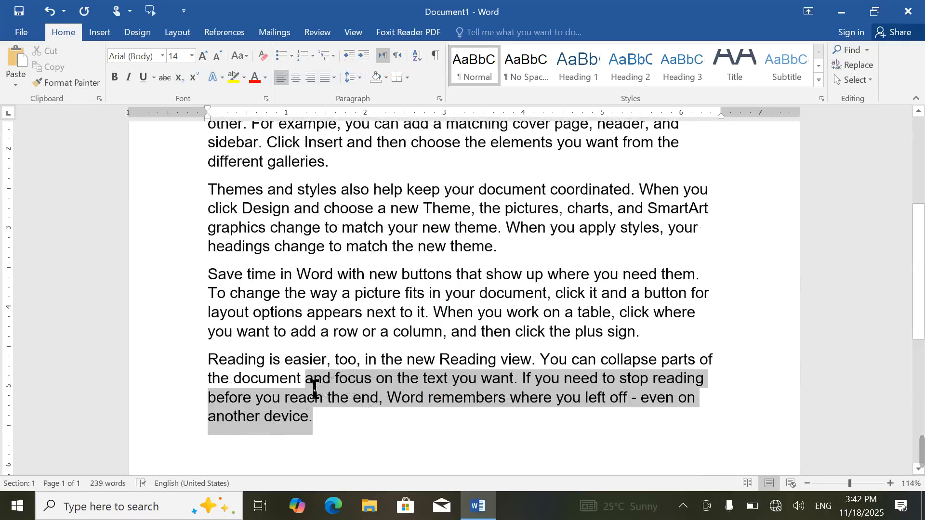
drag(314, 388, 310, 389)
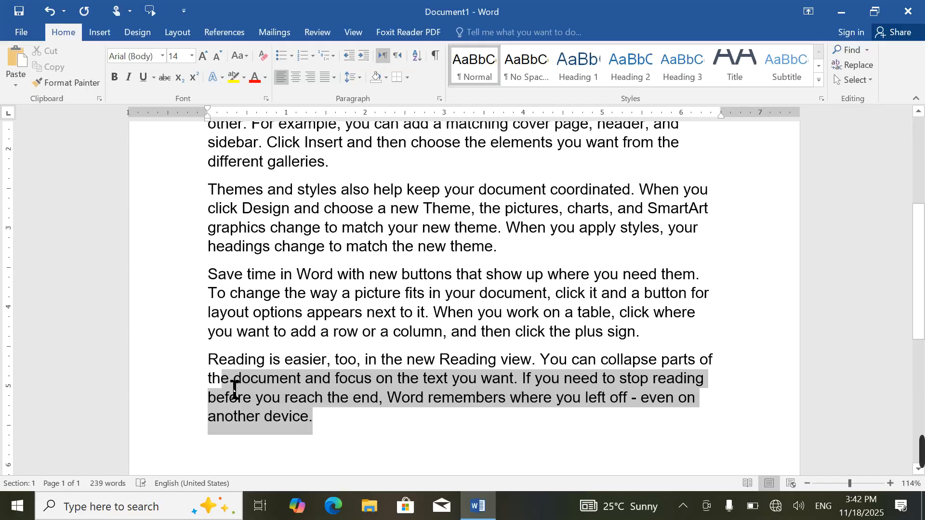
drag(234, 388, 591, 370)
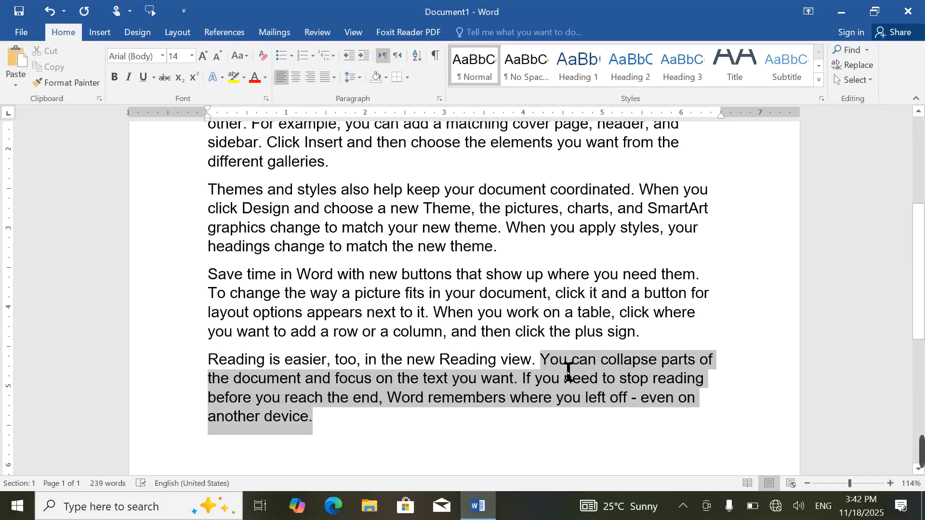
drag(519, 371, 483, 364)
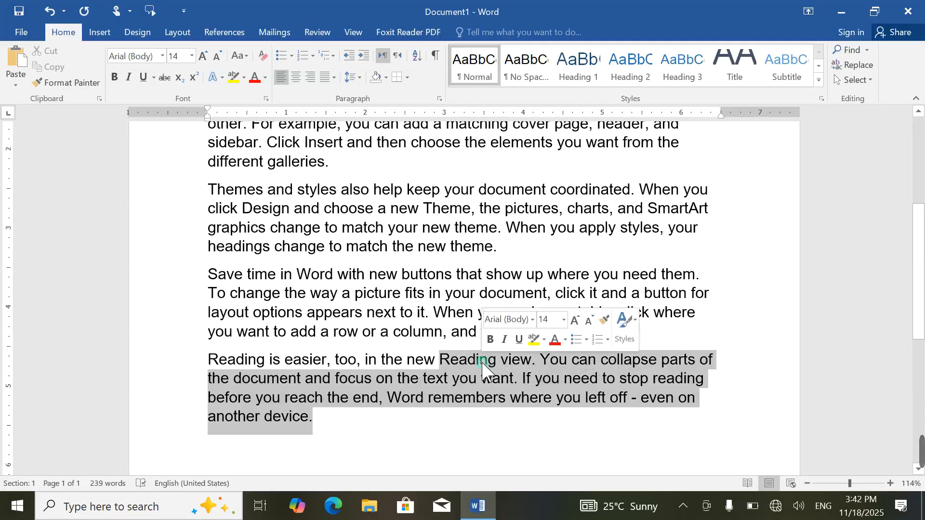
Step: Turn off 'When selecting, automatically select entire word' in Advanced options
click(22, 31)
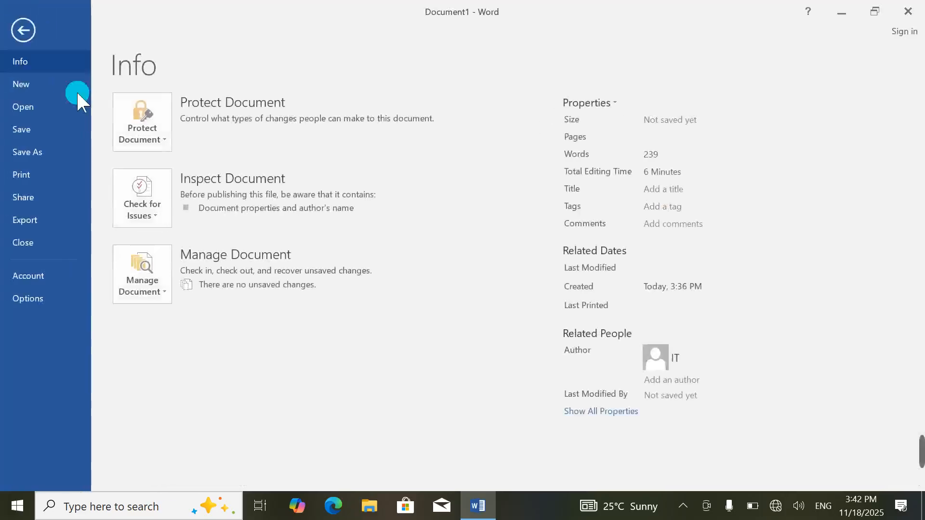
click(40, 303)
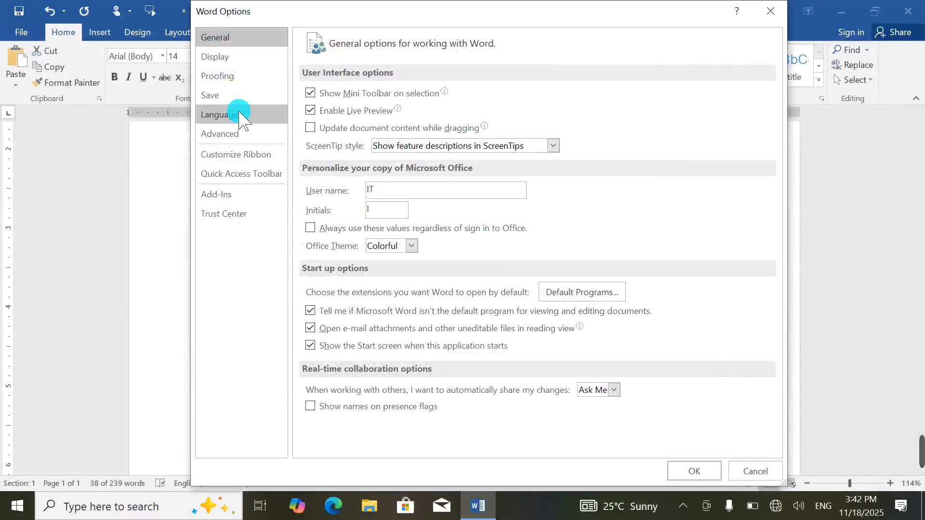
click(224, 134)
click(309, 111)
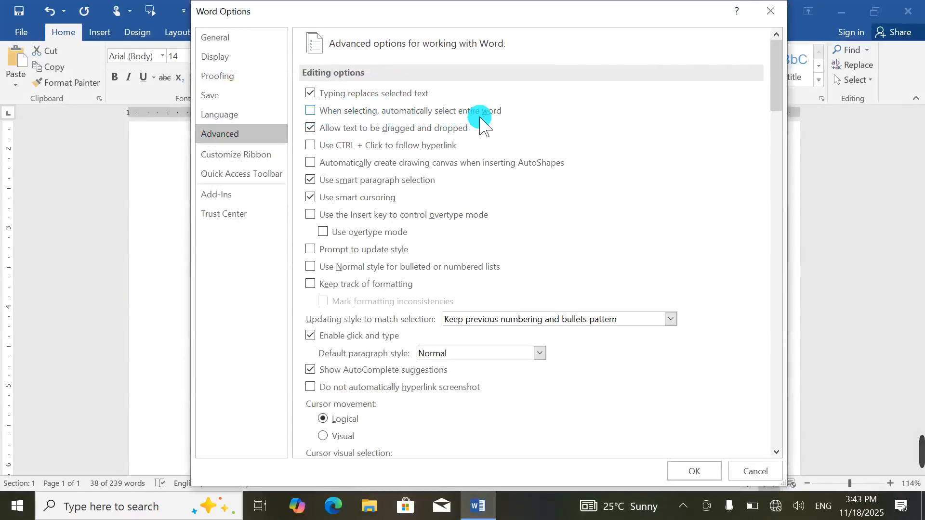
click(711, 472)
click(597, 436)
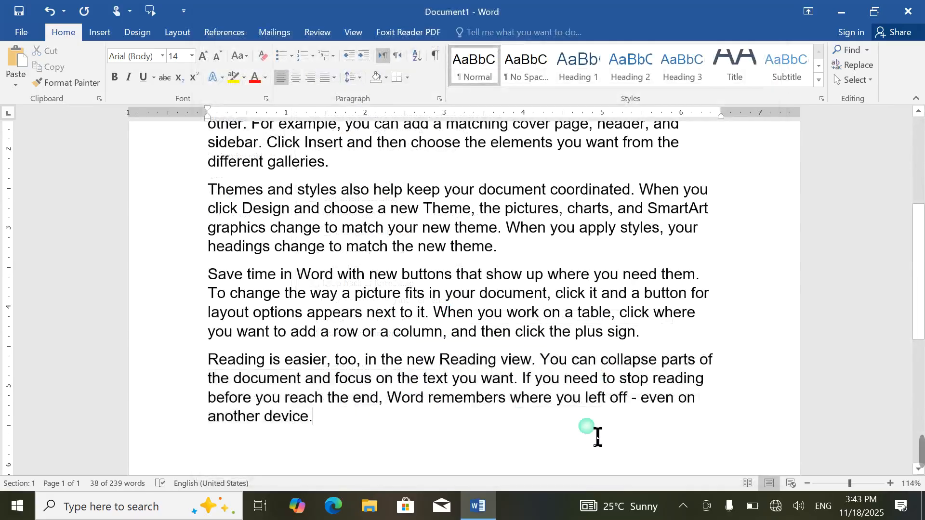
Step: Delete the last paragraph from mid-'remembers' to its end, leaving 'Word remem'
drag(390, 454, 576, 413)
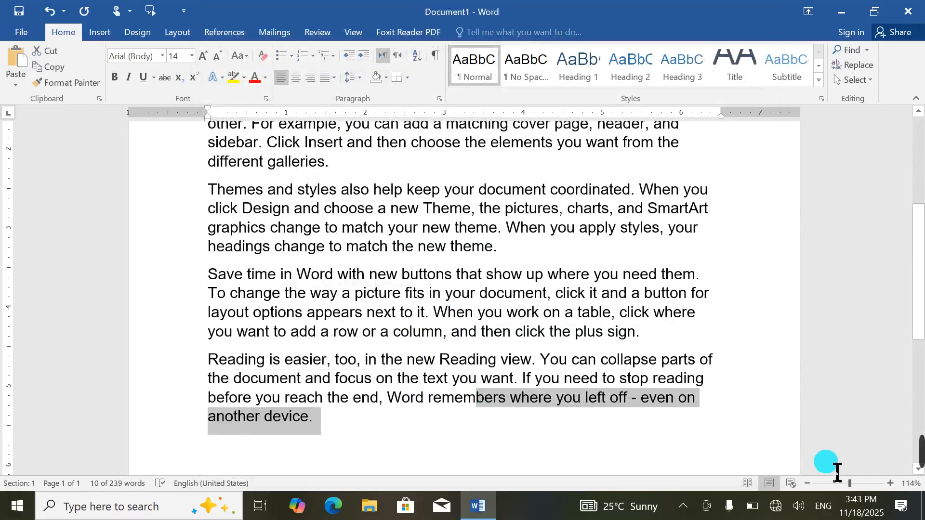
key(Delete)
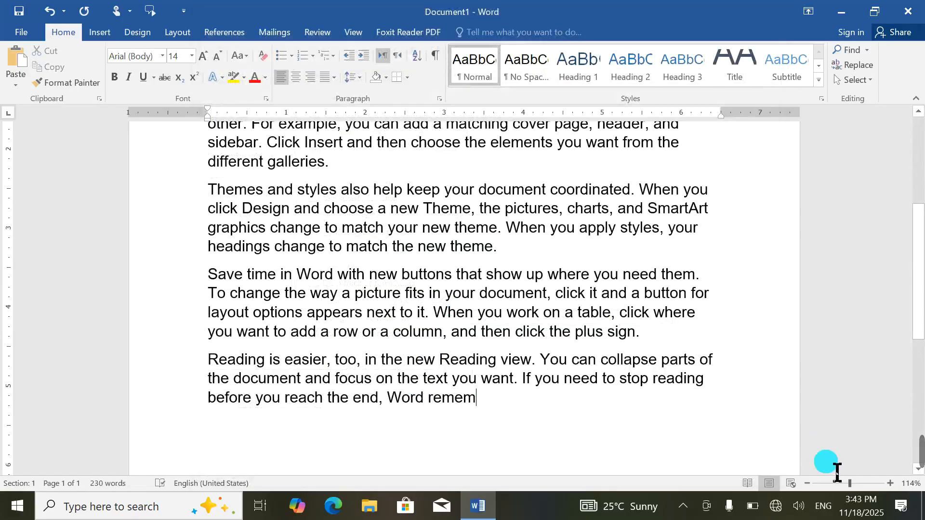
click(21, 32)
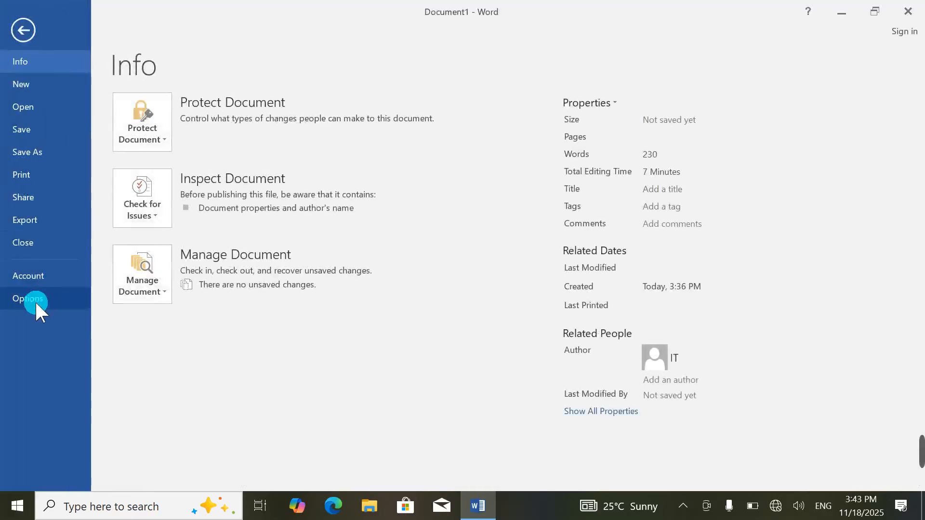
Step: Turn automatic whole-word selection back on in Word's Advanced options
click(35, 299)
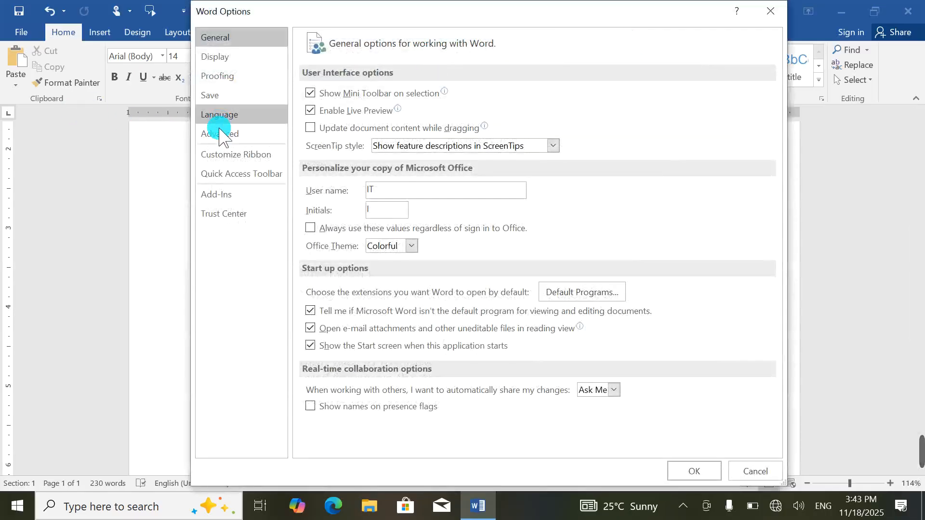
click(220, 135)
click(310, 110)
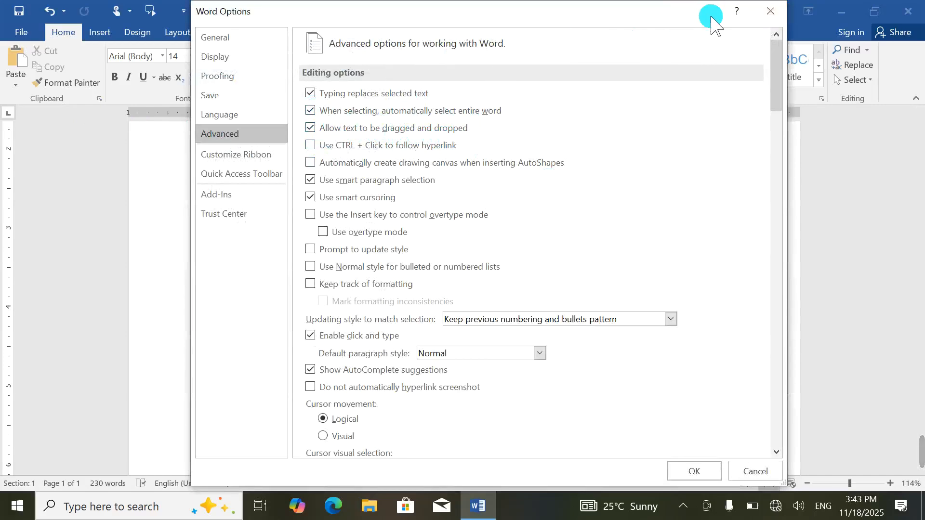
click(770, 11)
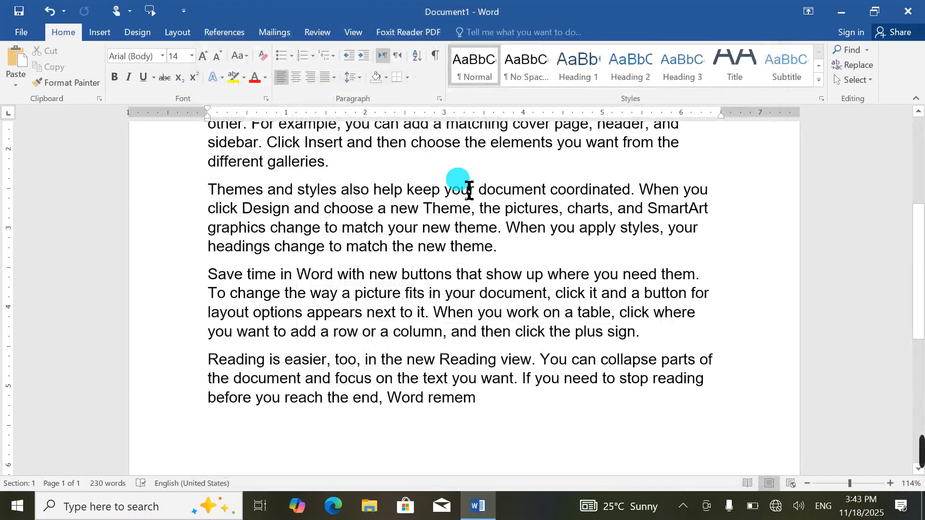
Step: Clear the document and enter 'Afghanistan' as its only text
key(ctrl+a)
key(Delete)
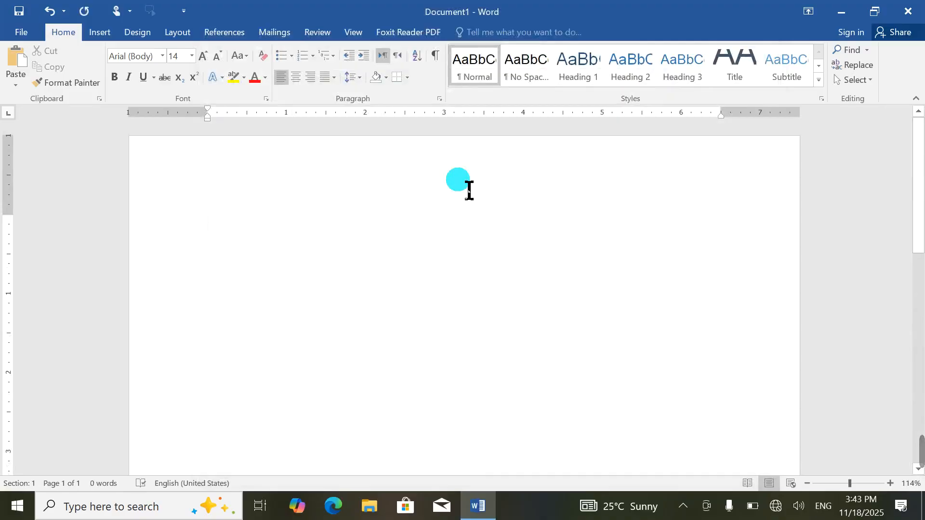
text(afg)
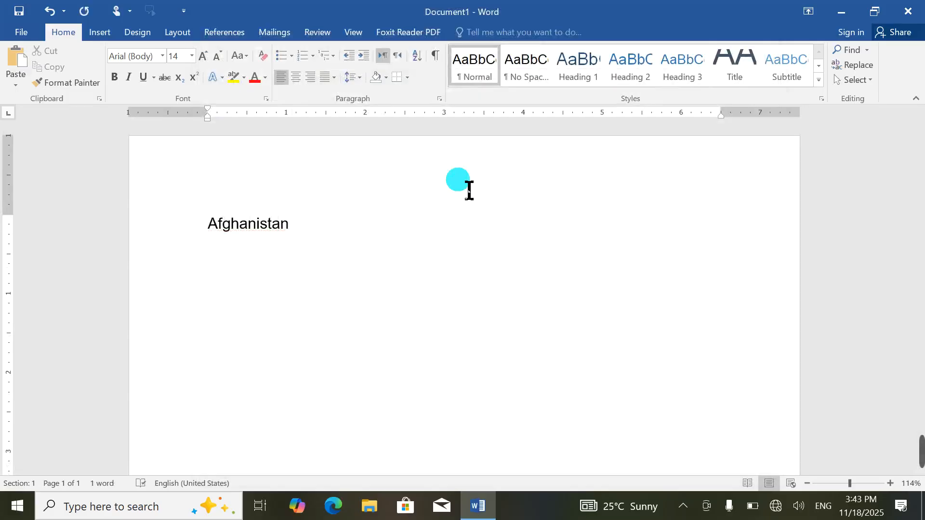
key(ctrl+a)
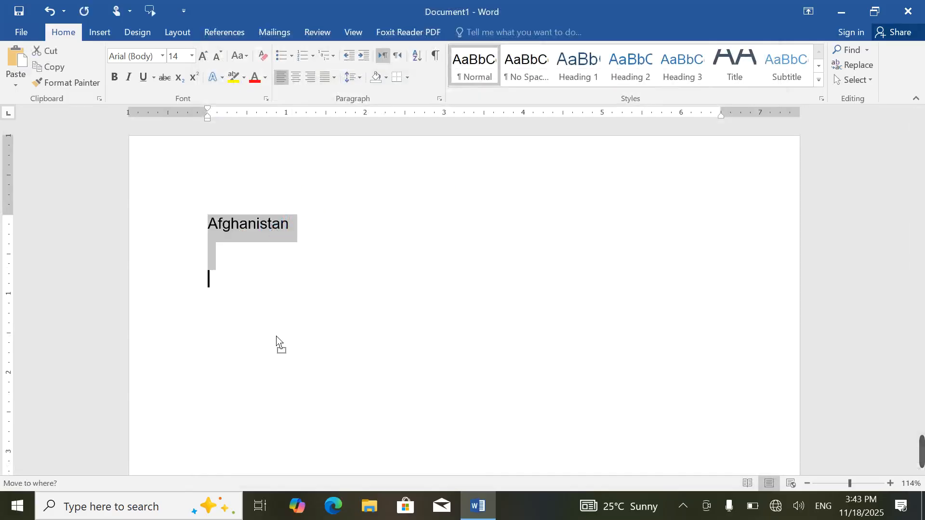
click(282, 336)
Step: Select the word Afghanistan and extend the selection over the empty line below
double_click(260, 226)
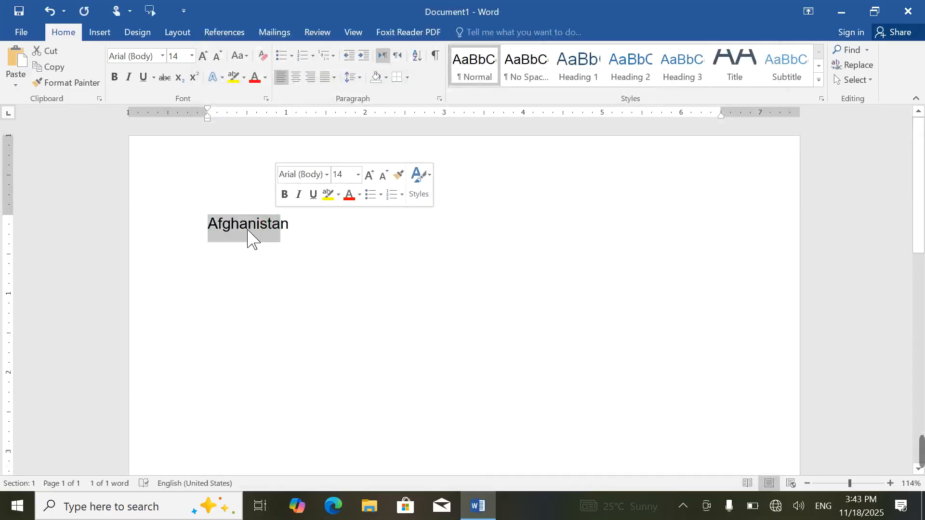
double_click(242, 228)
drag(244, 243, 266, 243)
click(236, 292)
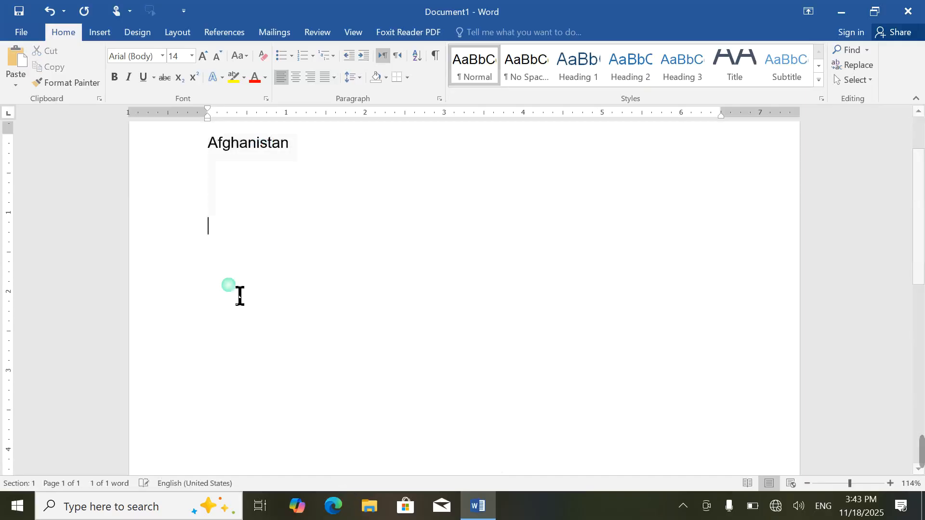
Step: Move the Afghanistan paragraph to a lower line using F2
triple_click(246, 147)
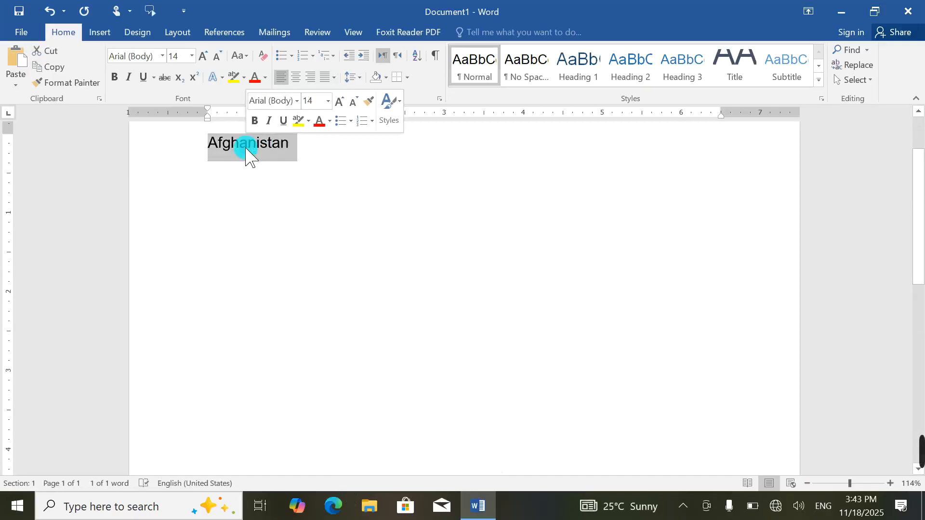
key(F2)
click(242, 262)
key(Return)
click(252, 207)
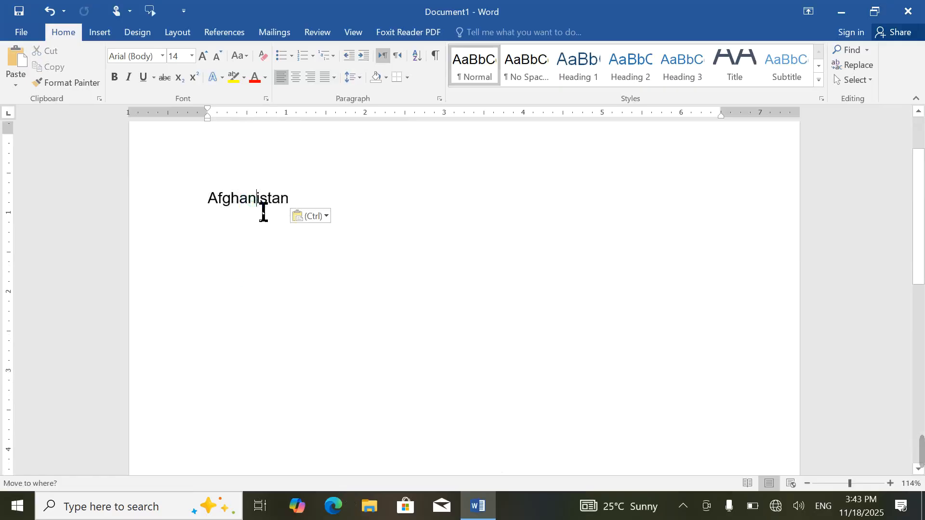
Step: Drag the Afghanistan paragraph down, then move it again with F2 to an empty line
triple_click(251, 203)
drag(252, 203, 254, 304)
click(248, 198)
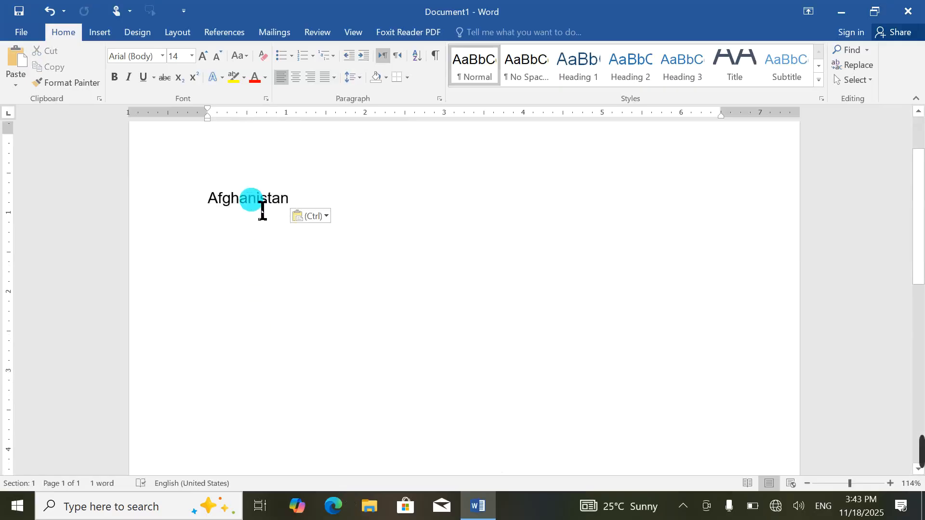
triple_click(248, 204)
key(F2)
click(417, 254)
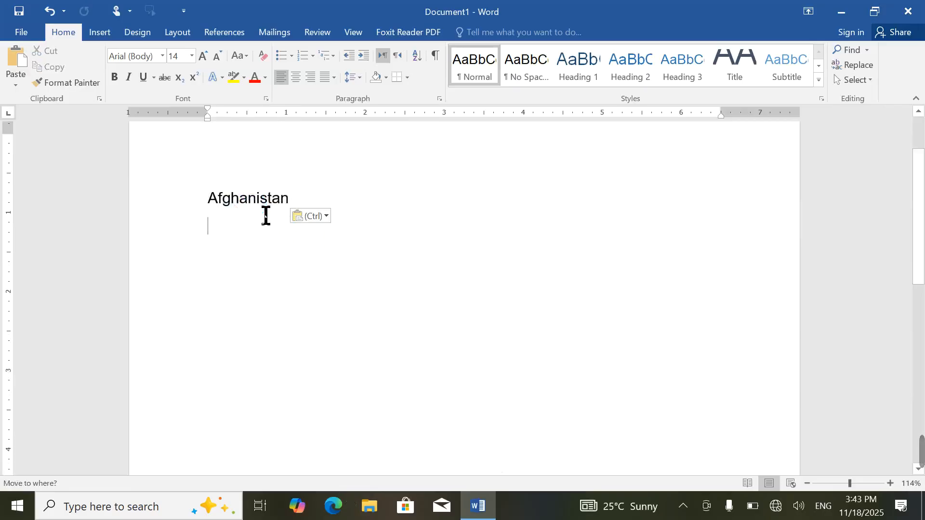
drag(266, 216, 265, 215)
click(253, 183)
Step: Add blank lines below Afghanistan, then drag the word back to the top line
click(318, 208)
key(Return)
key(Return)
key(Return)
key(Return)
key(Return)
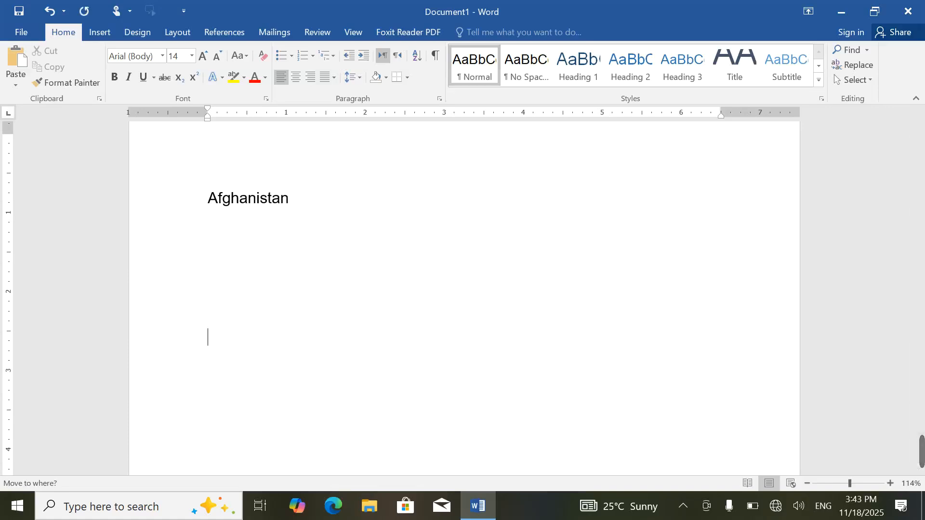
double_click(251, 203)
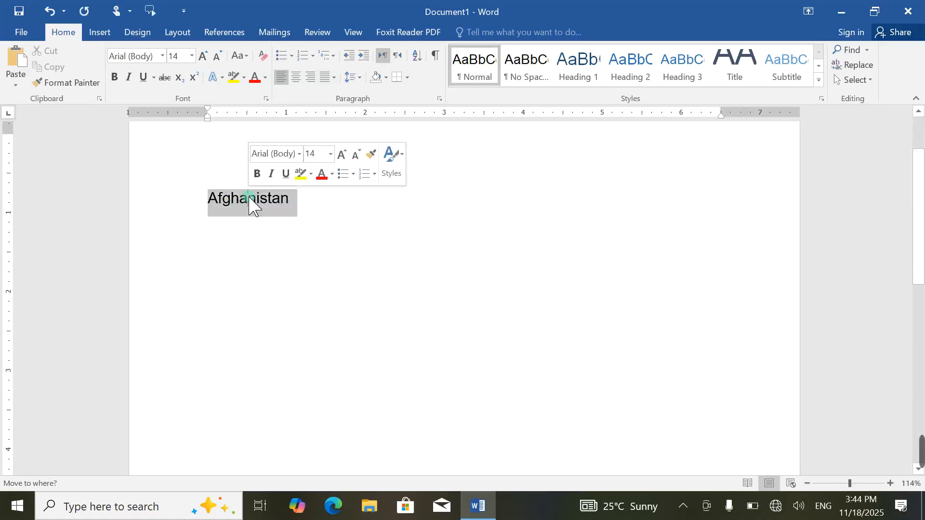
drag(252, 204, 264, 318)
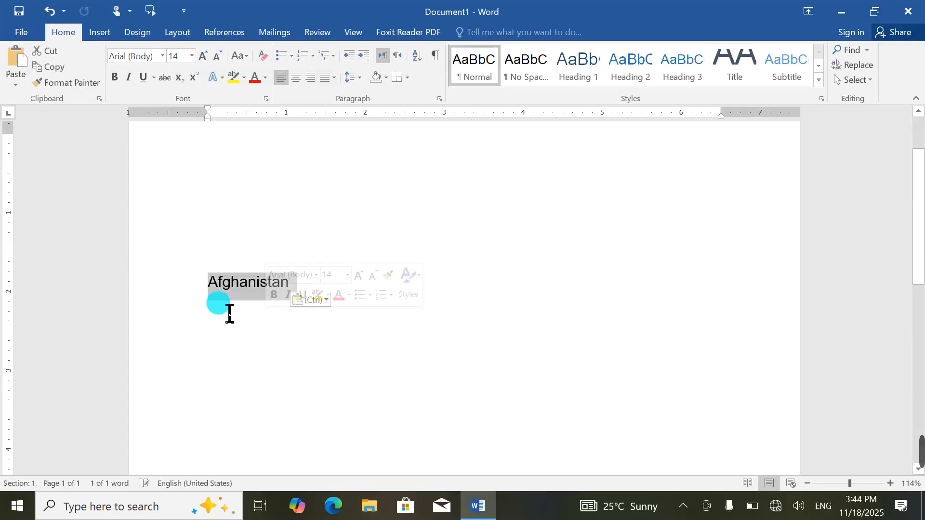
drag(224, 294, 222, 182)
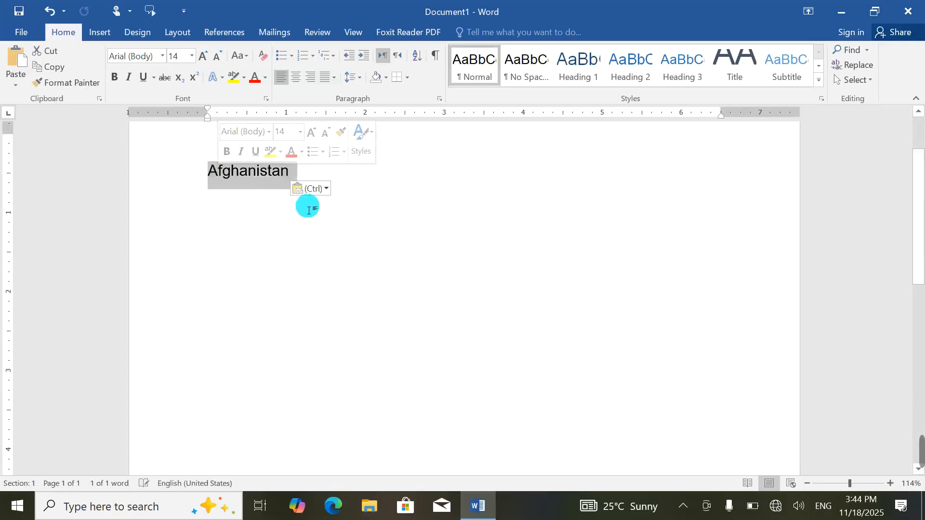
Step: Untick 'Allow text to be dragged and dropped' in Word's Advanced options and click OK
click(19, 32)
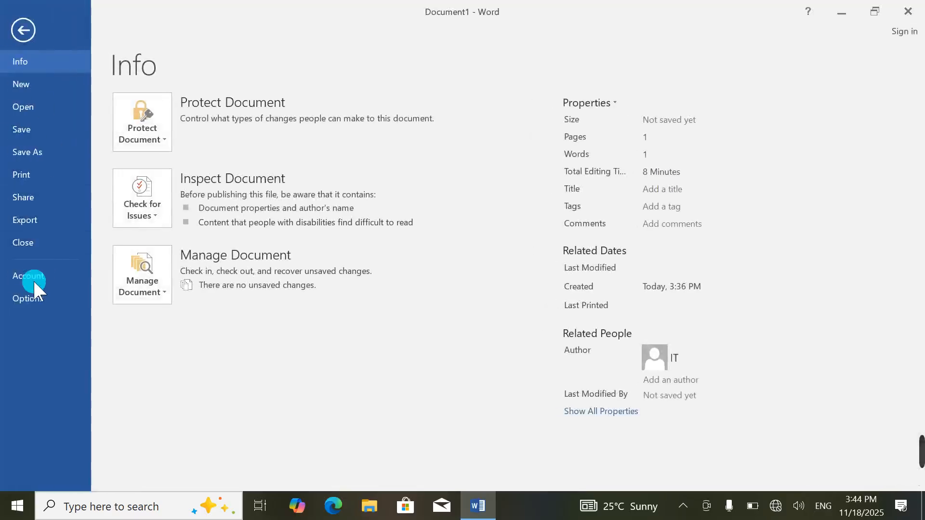
click(29, 300)
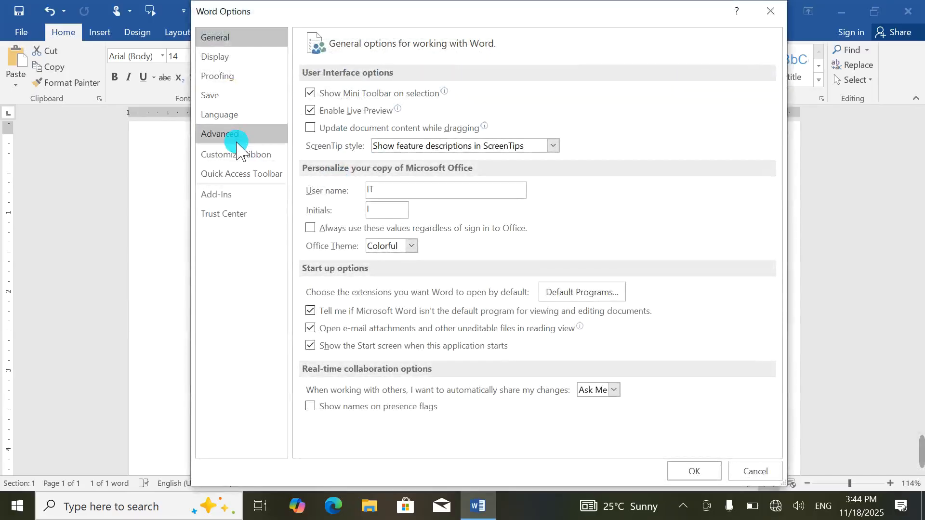
click(236, 134)
click(337, 130)
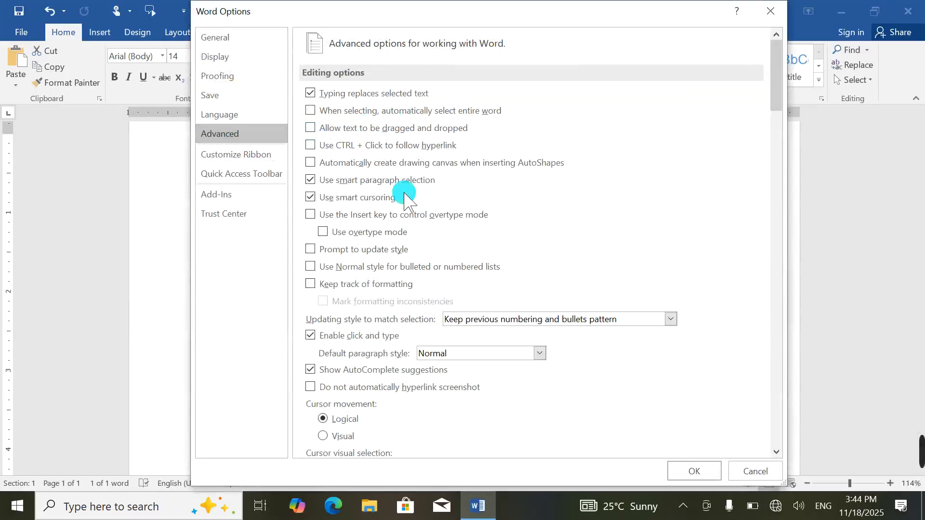
click(698, 473)
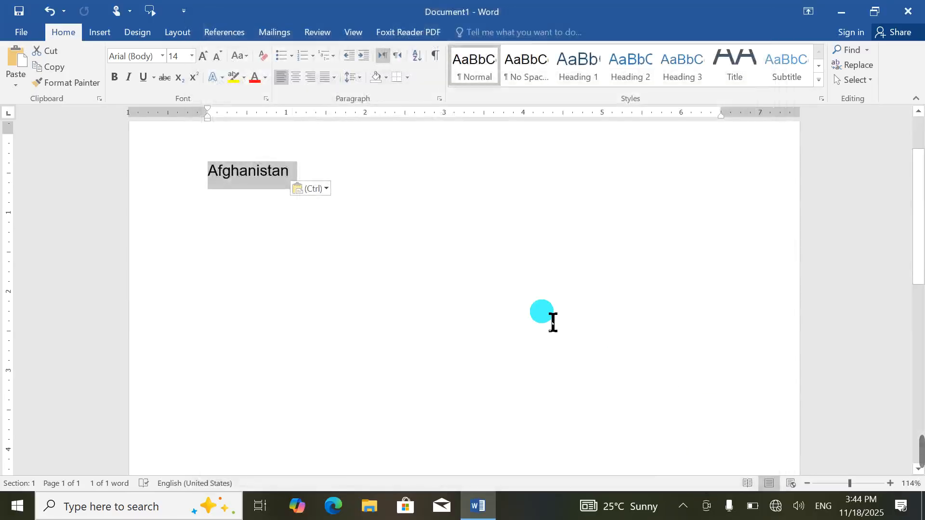
Step: Test dragging Afghanistan, which now only extends the selection over the empty lines below
click(349, 248)
double_click(257, 171)
drag(252, 186, 259, 316)
click(250, 181)
triple_click(253, 179)
drag(250, 179, 253, 369)
drag(244, 181, 260, 337)
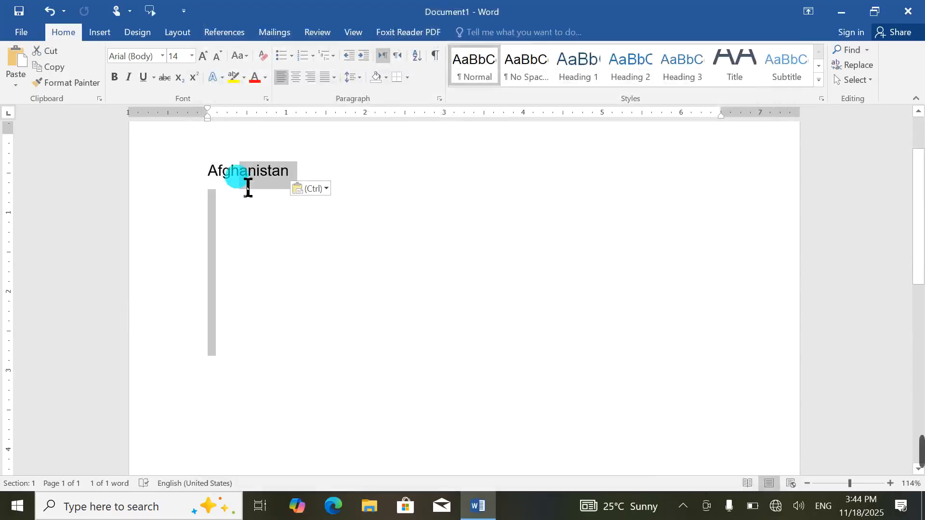
drag(247, 176, 265, 398)
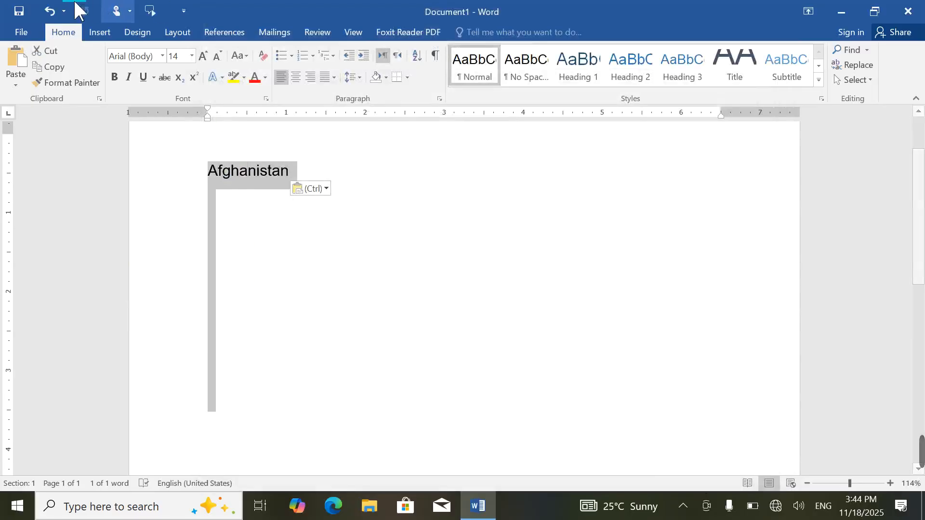
Step: Untick 'Use CTRL + Click to follow hyperlink' in the Advanced options, then close the dialog
click(21, 32)
click(43, 299)
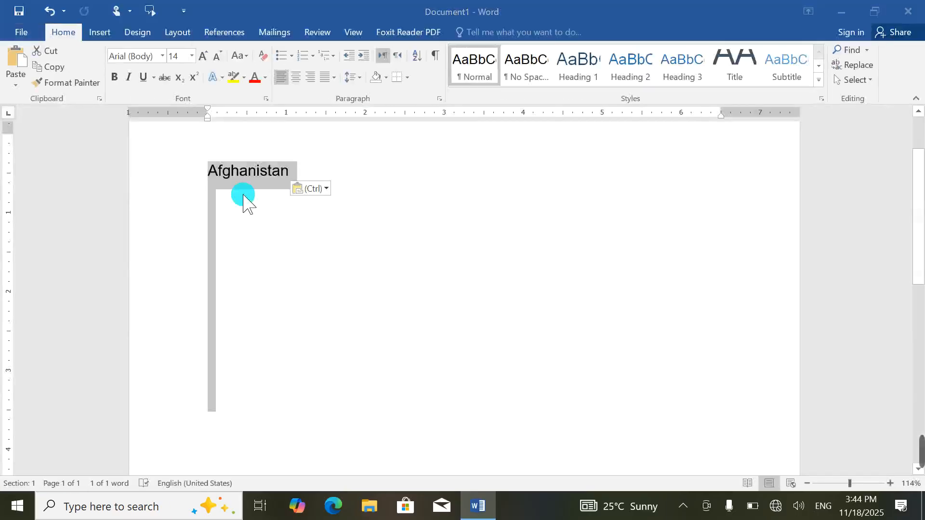
click(230, 134)
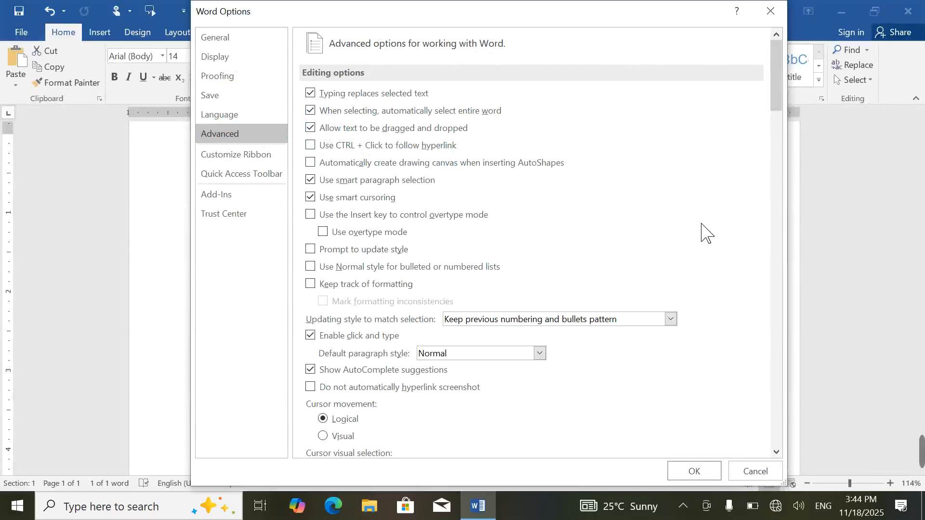
click(308, 145)
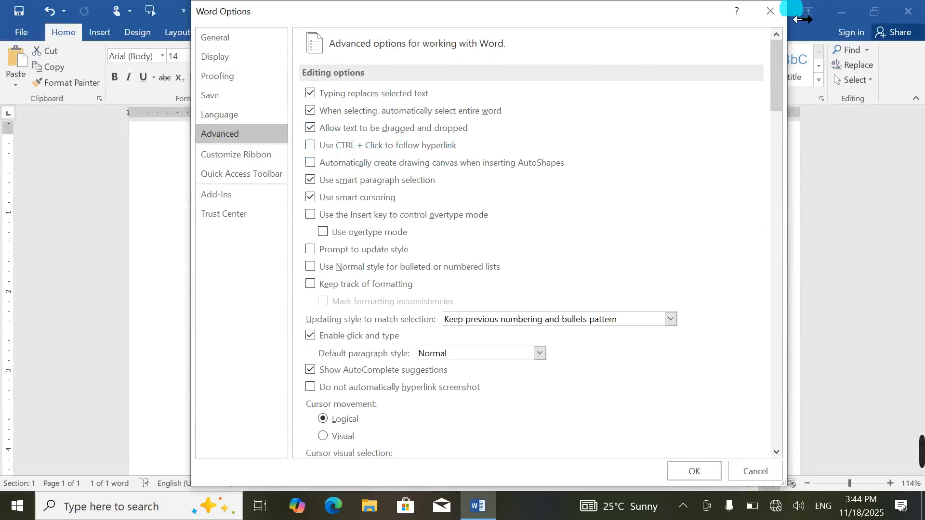
click(768, 12)
Step: Link 'Afghanistan' to Book1.xlsx on the Desktop, then follow the link and allow the workbook to open
click(99, 33)
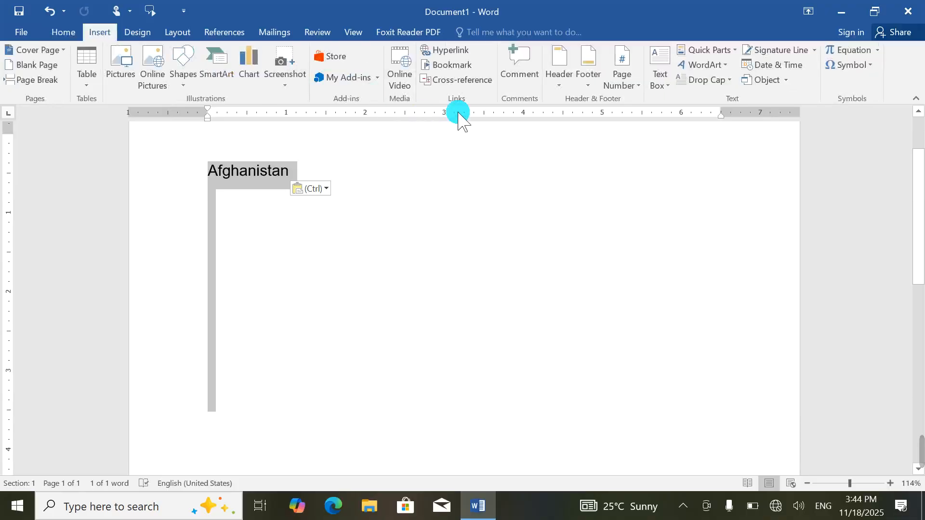
click(451, 50)
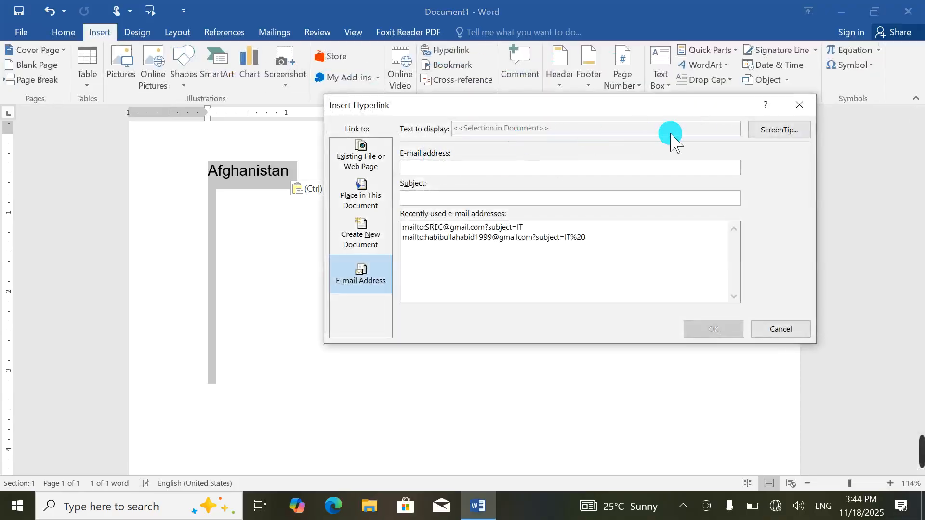
click(359, 193)
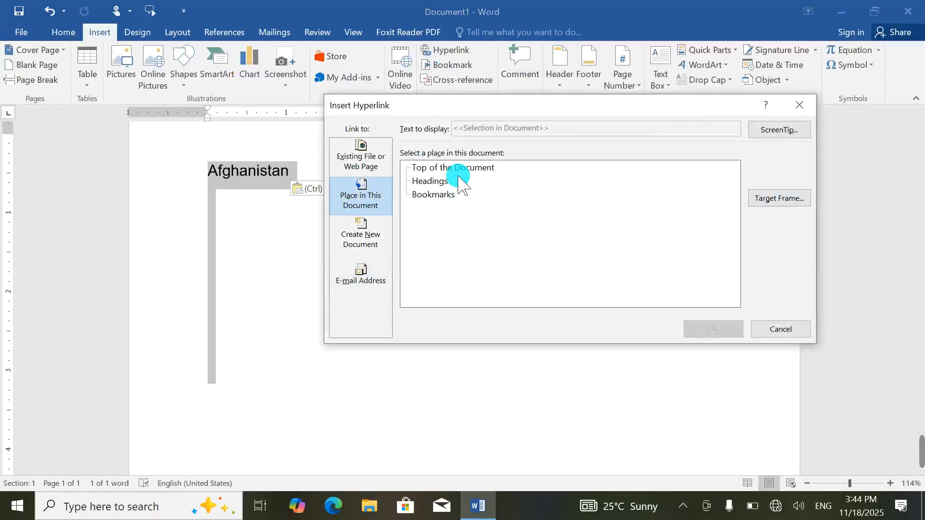
click(361, 154)
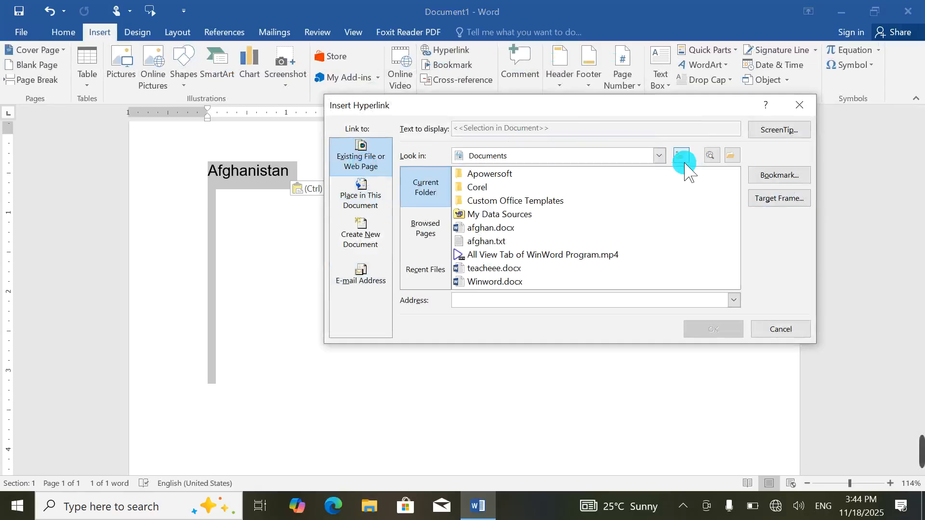
click(659, 156)
click(501, 200)
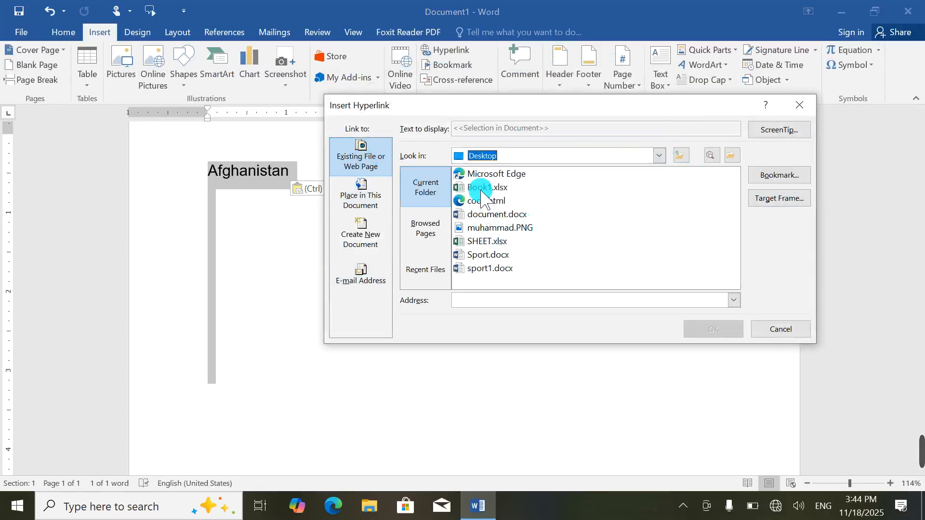
click(480, 193)
click(720, 330)
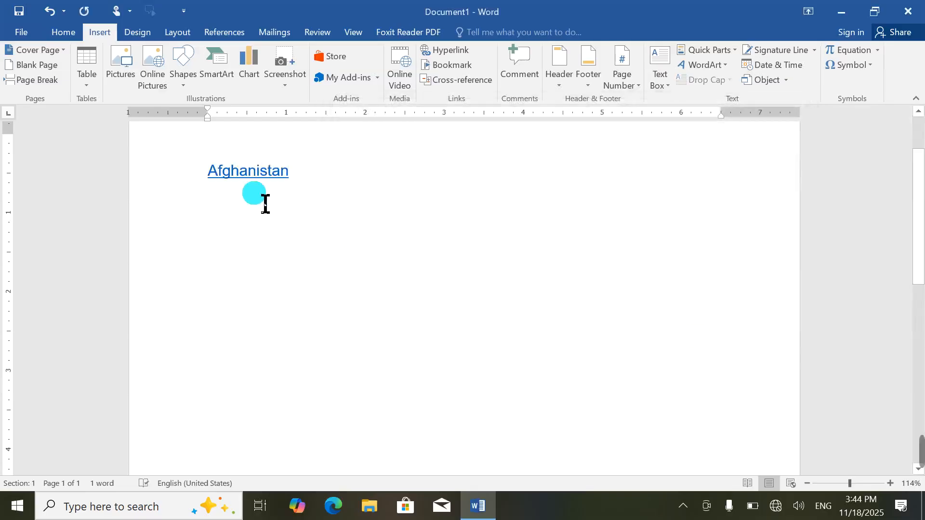
click(254, 175)
click(502, 318)
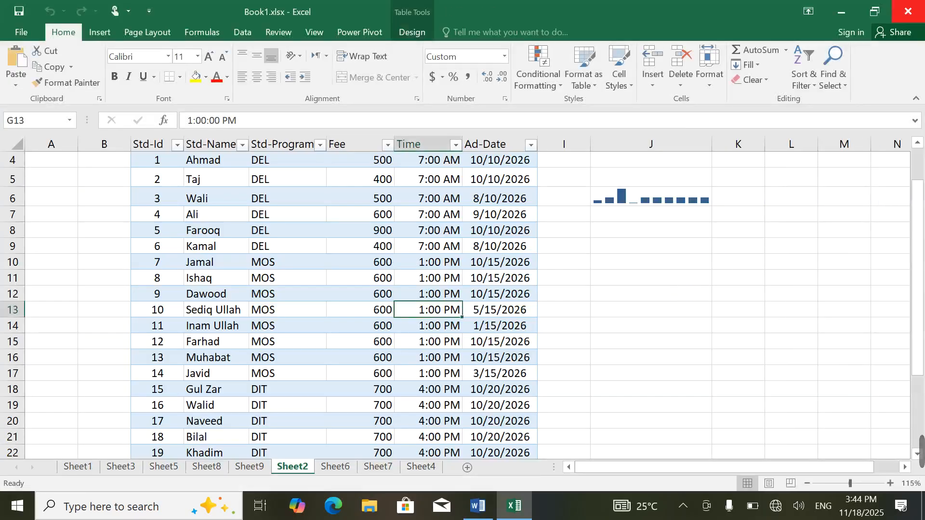
Step: Close the workbook and make Word require CTRL+Click to follow hyperlinks again
click(908, 11)
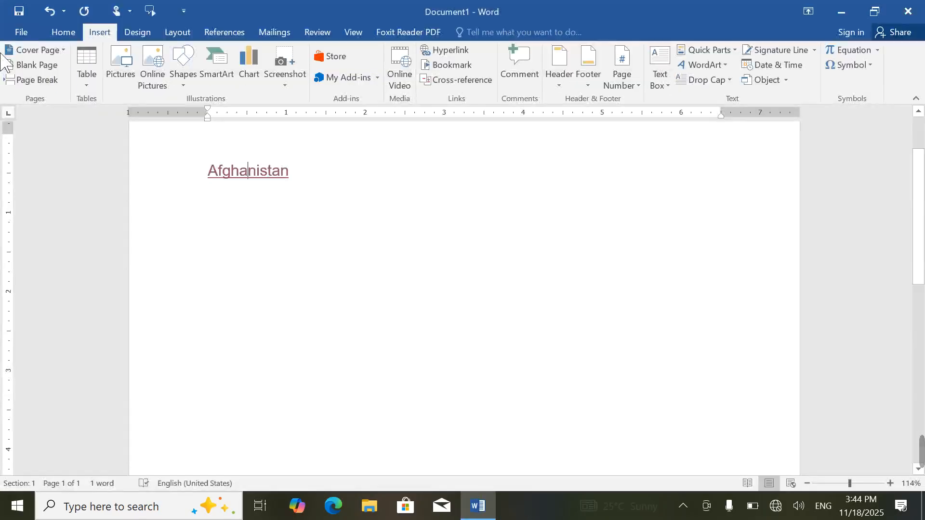
click(24, 35)
click(35, 301)
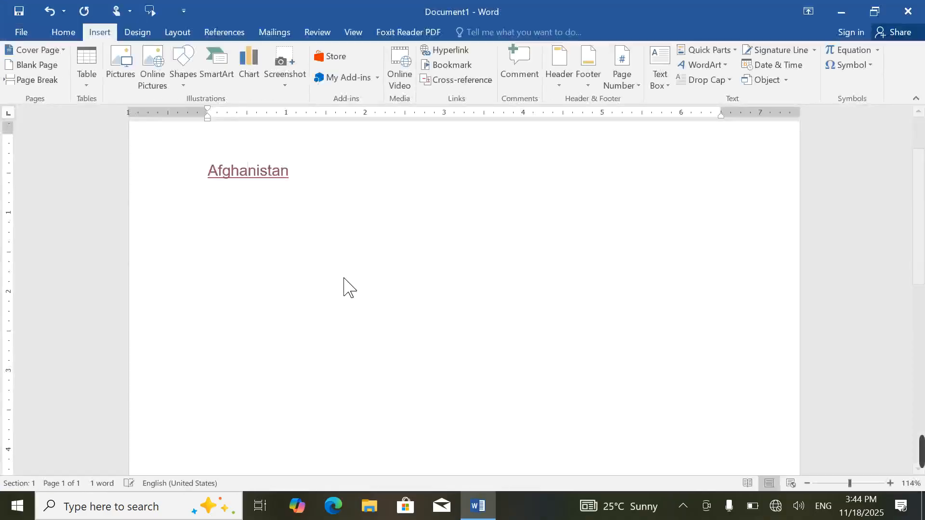
click(244, 132)
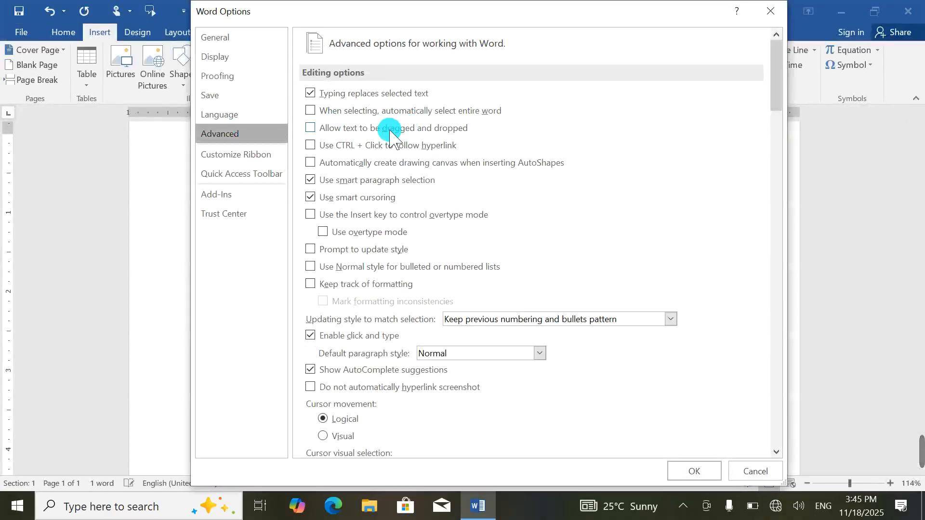
click(322, 145)
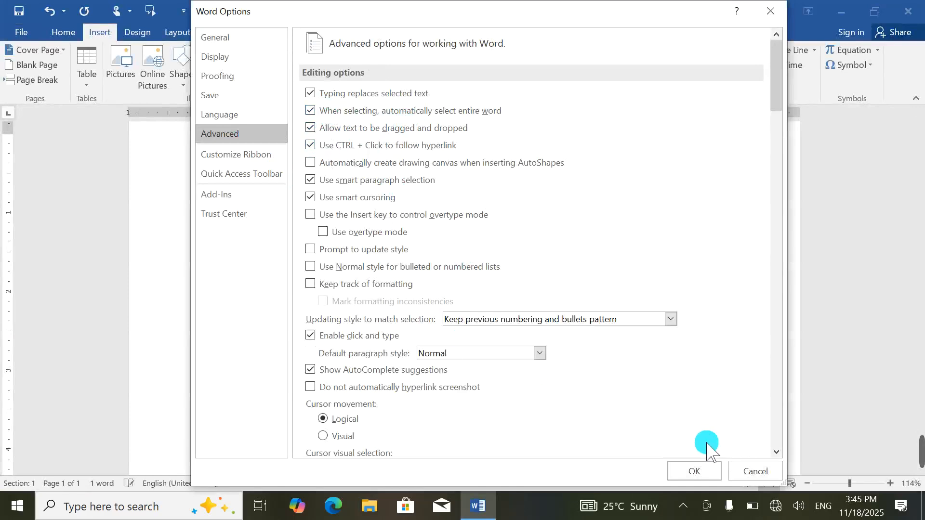
click(694, 472)
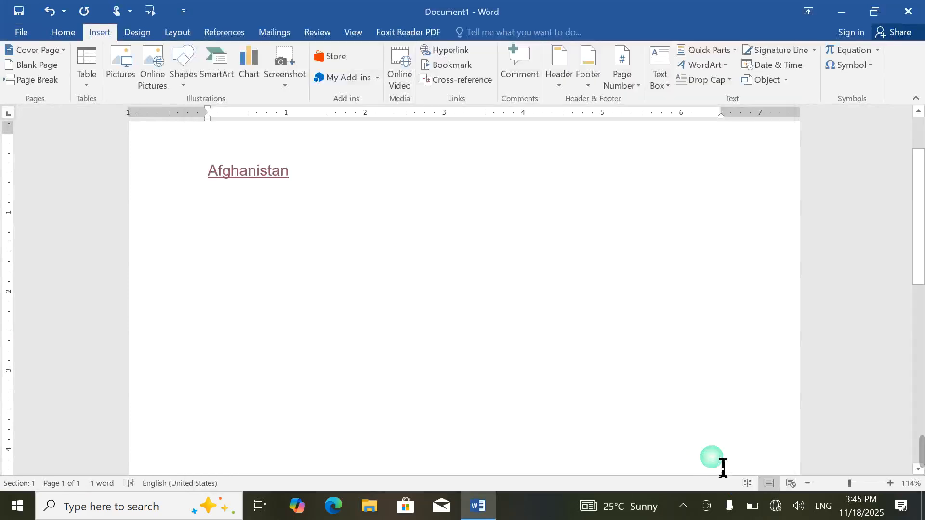
Step: Click the Afghanistan link to test it, declining to open the workbook
double_click(272, 185)
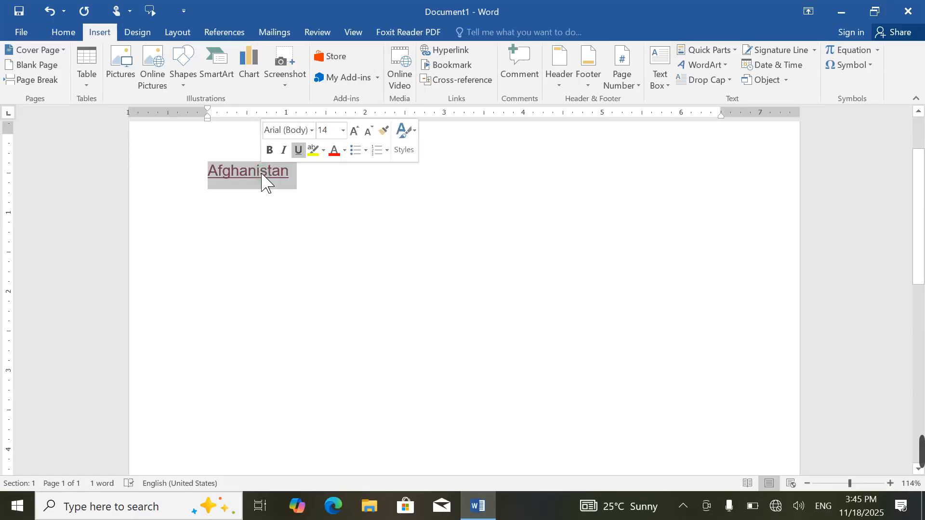
click(264, 180)
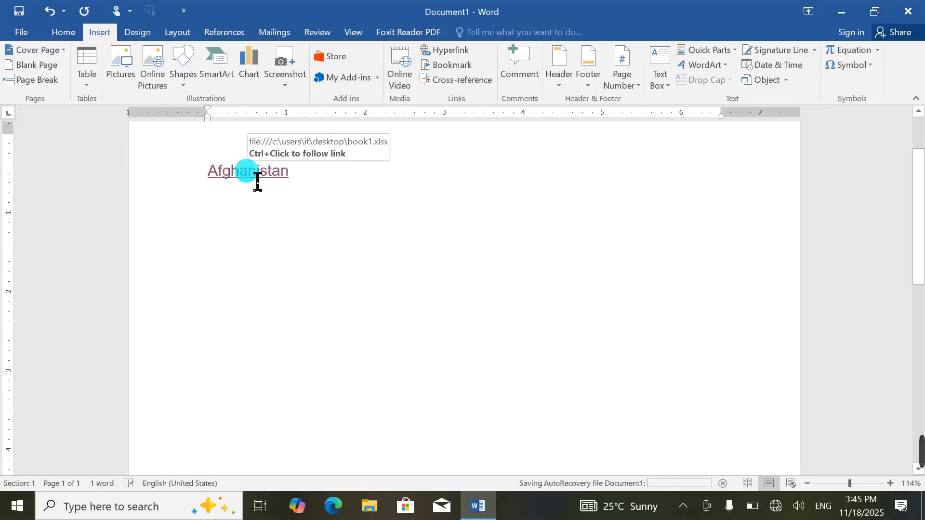
ctrl+click(249, 175)
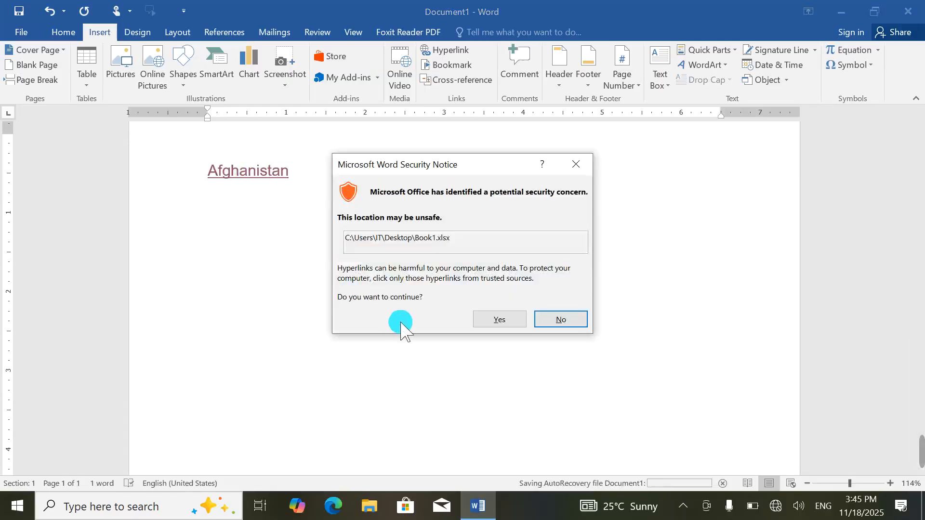
click(560, 320)
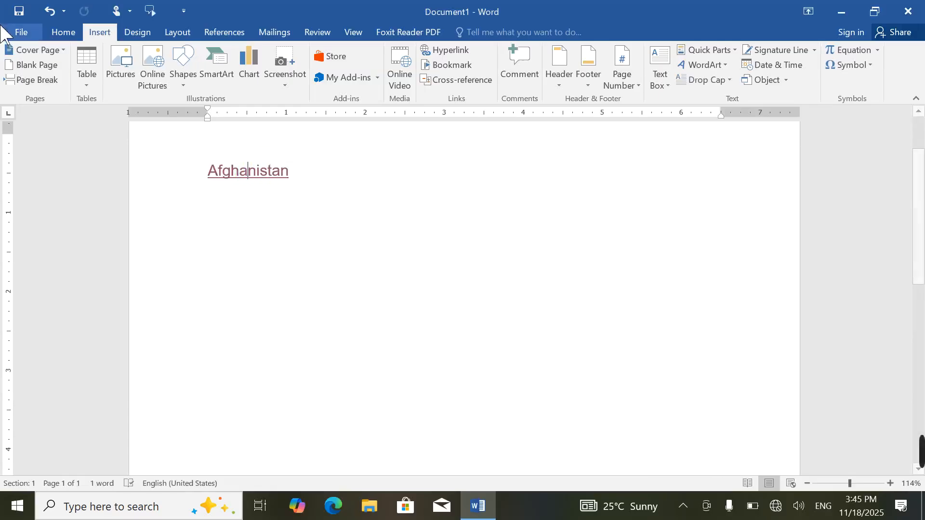
Step: Untick 'Use CTRL + Click to follow hyperlink' and click OK, then select Afghanistan
click(22, 32)
click(49, 303)
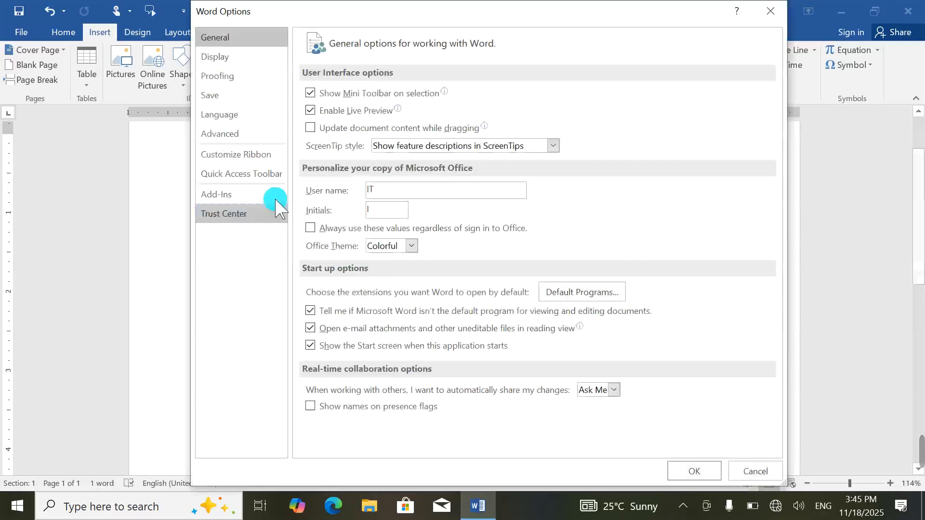
click(255, 135)
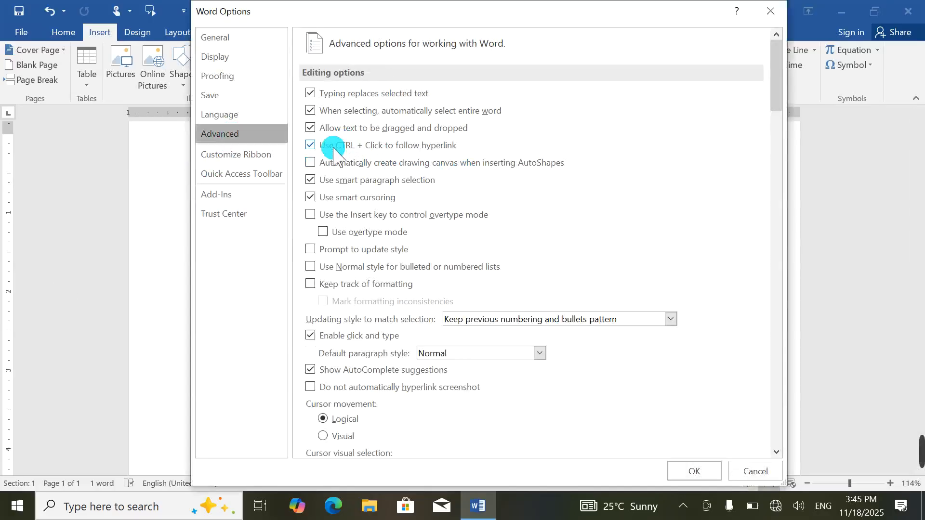
click(336, 147)
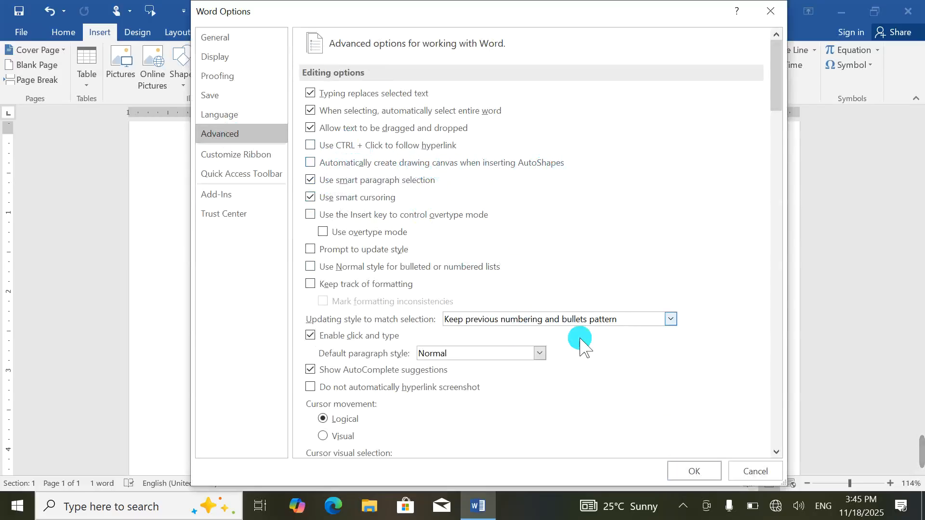
click(696, 473)
drag(391, 196, 150, 196)
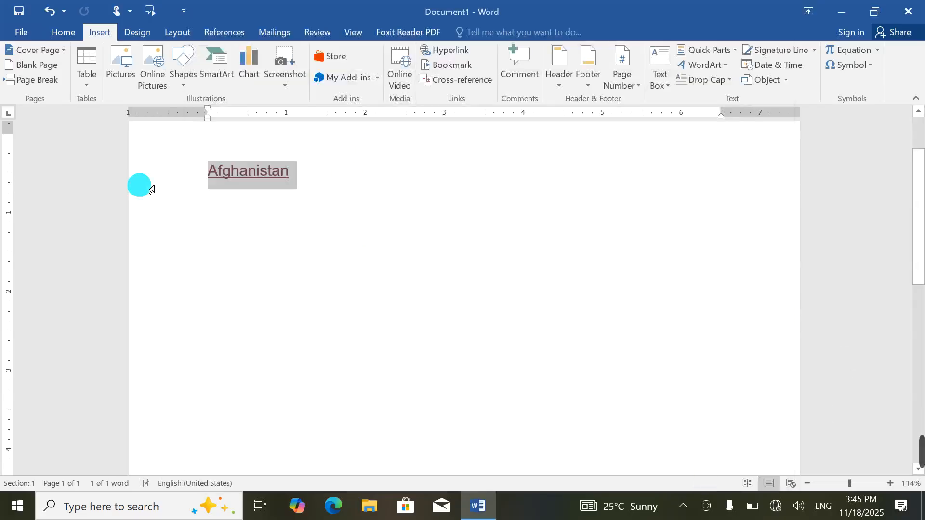
Step: Delete the Afghanistan link, then draw an oval, move it across the page and delete it
key(Delete)
click(186, 67)
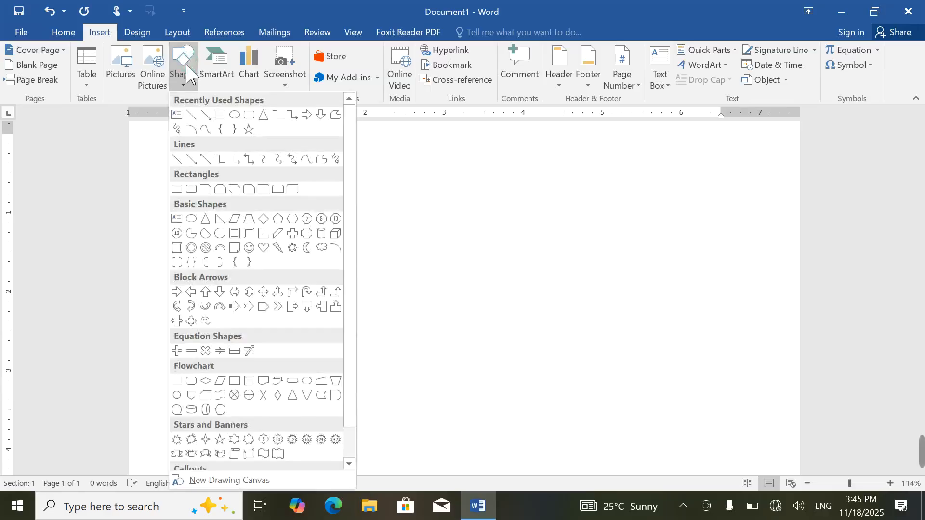
click(236, 120)
mouse_move(196, 208)
mouse_down()
mouse_move(596, 361)
mouse_move(586, 351)
mouse_up()
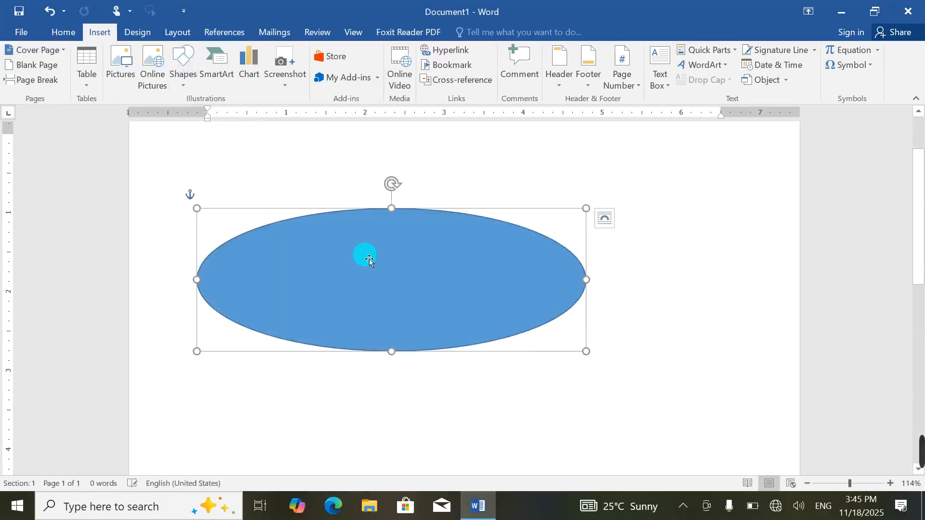
mouse_move(363, 254)
mouse_down()
mouse_move(801, 332)
mouse_move(611, 246)
mouse_move(710, 159)
mouse_move(121, 265)
mouse_up()
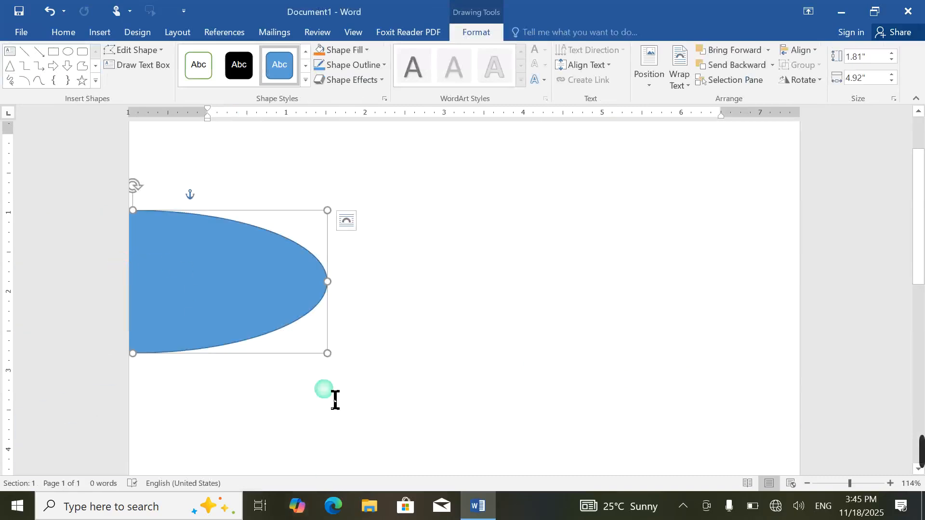
key(Delete)
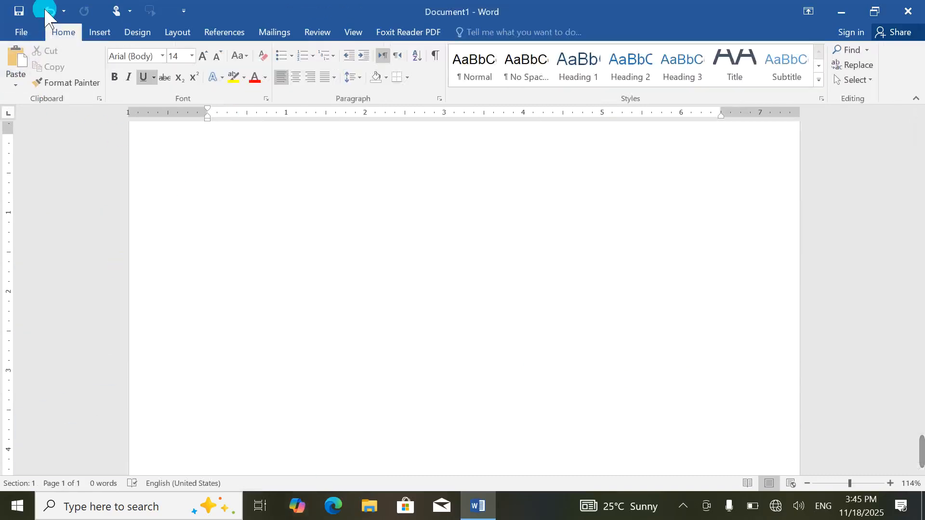
Step: Tick 'Automatically create drawing canvas when inserting AutoShapes' in Advanced options and click OK
click(20, 33)
click(60, 304)
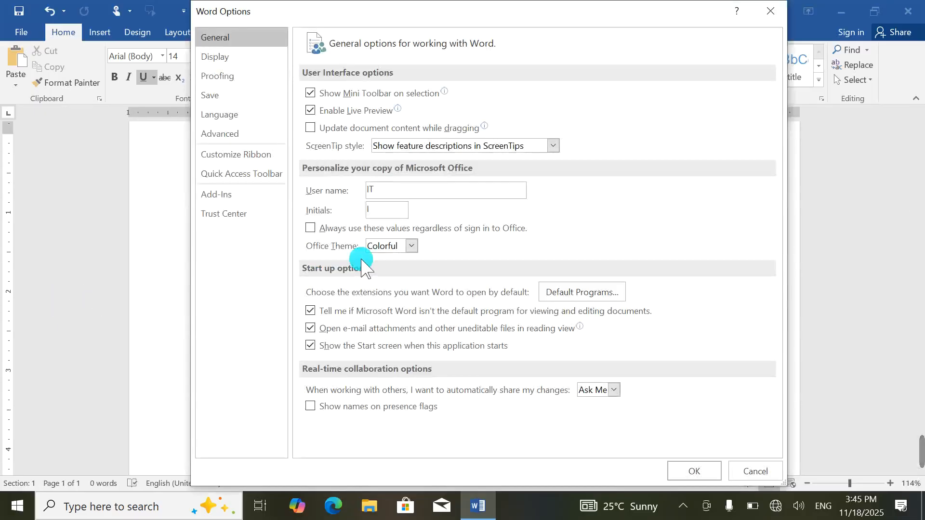
click(248, 136)
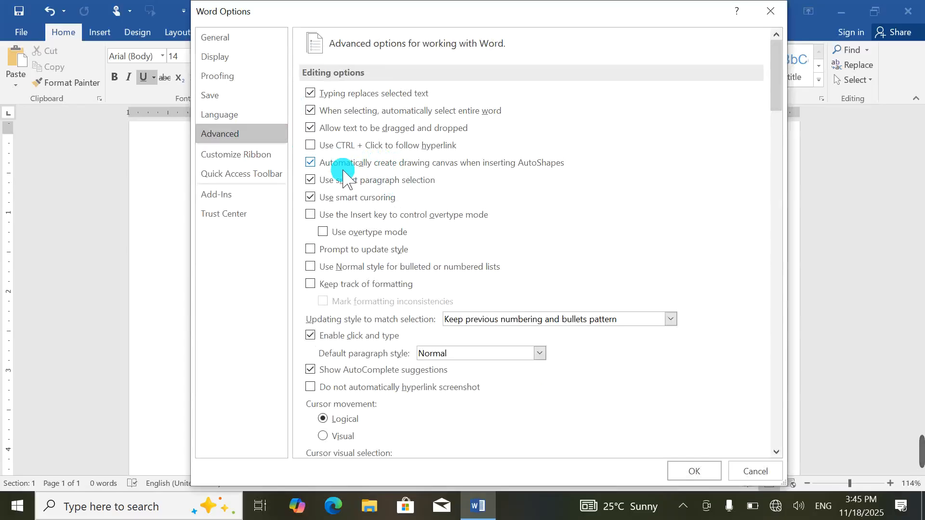
click(689, 472)
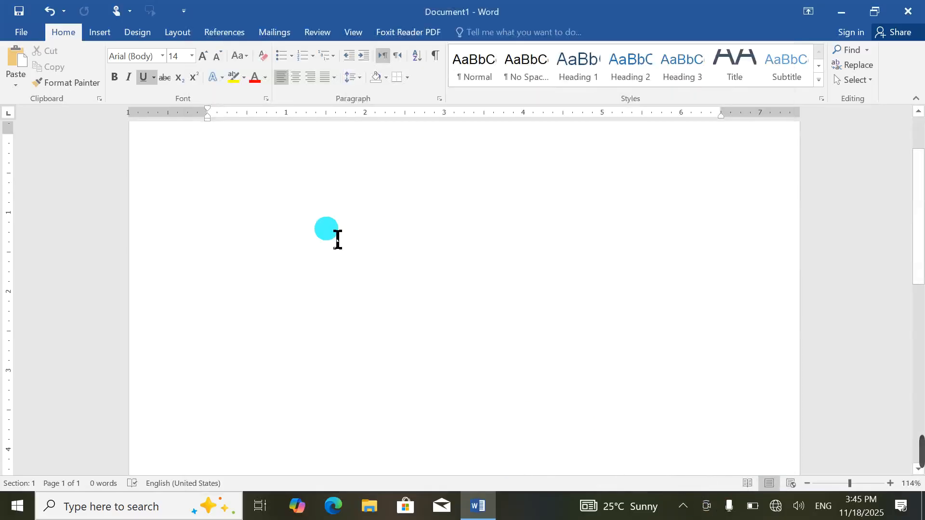
click(100, 32)
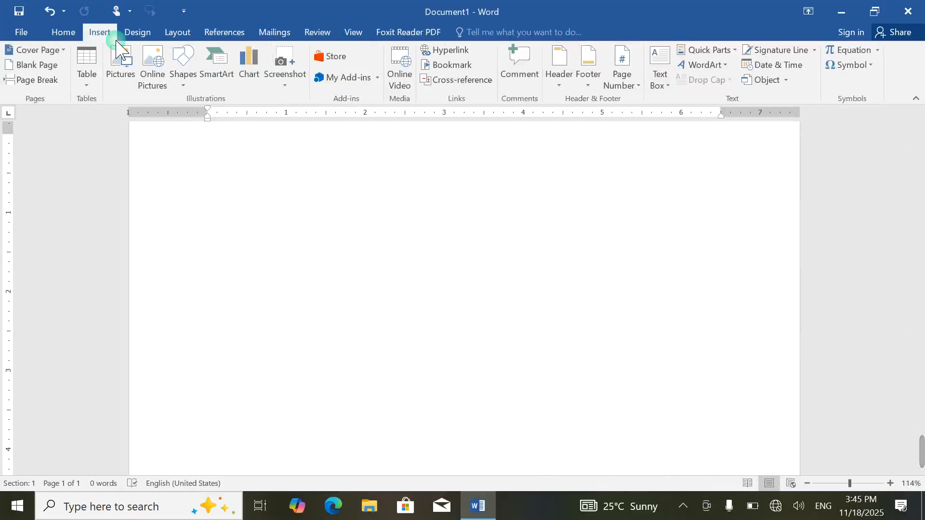
click(179, 80)
click(243, 124)
mouse_move(316, 232)
mouse_down()
mouse_move(506, 345)
mouse_move(501, 338)
mouse_up()
mouse_move(512, 241)
mouse_down()
mouse_move(770, 296)
mouse_move(535, 231)
mouse_move(11, 297)
mouse_move(324, 413)
mouse_up()
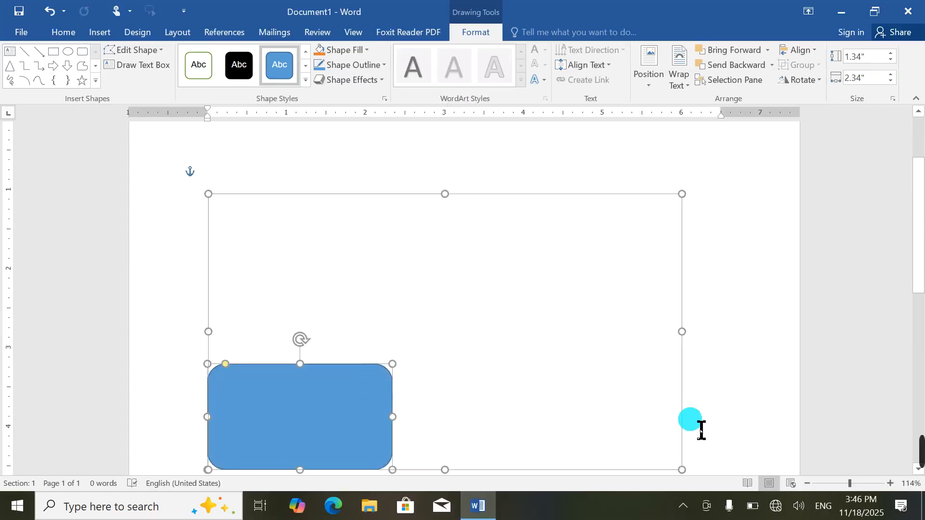
drag(265, 400, 618, 219)
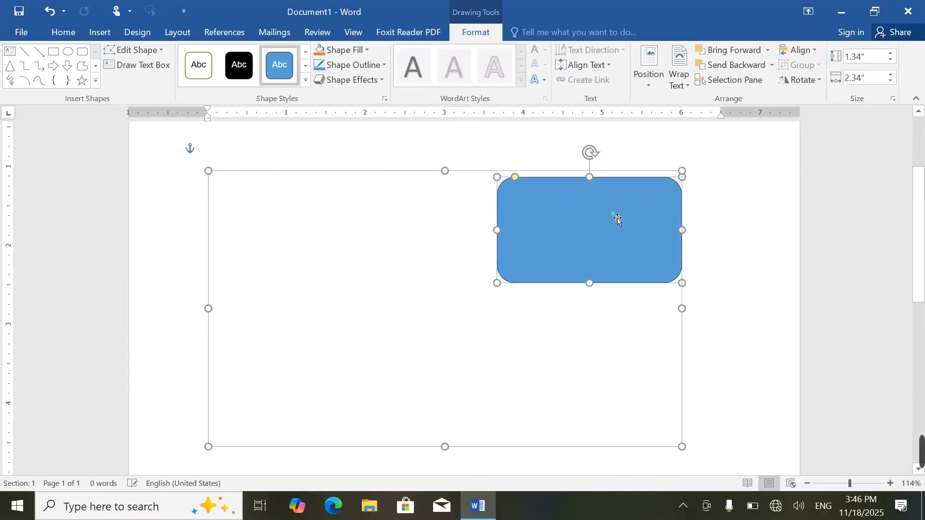
click(54, 52)
mouse_move(250, 244)
mouse_down()
mouse_move(364, 403)
mouse_move(411, 430)
mouse_up()
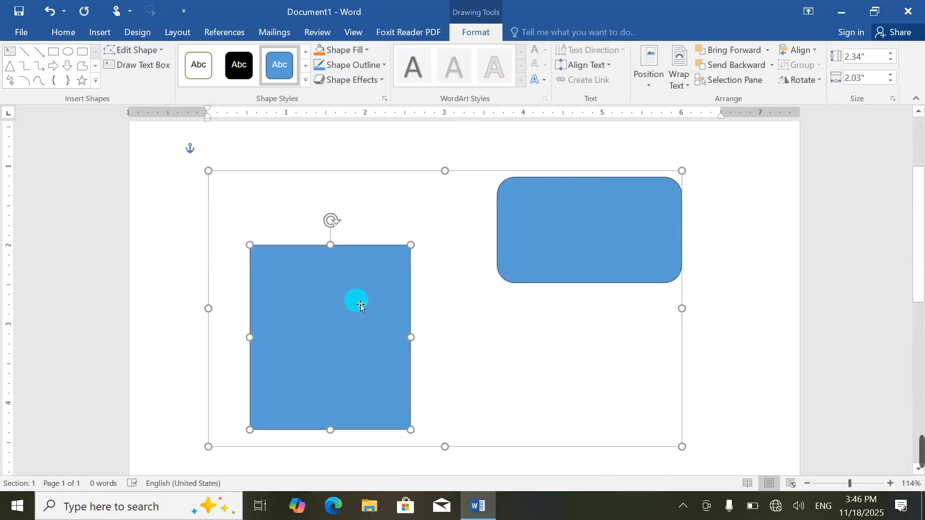
drag(304, 332, 304, 334)
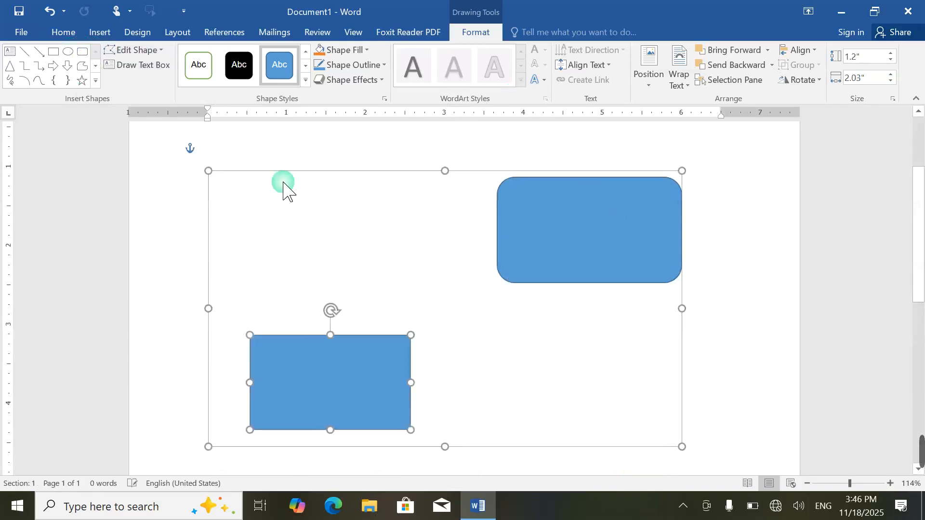
click(39, 51)
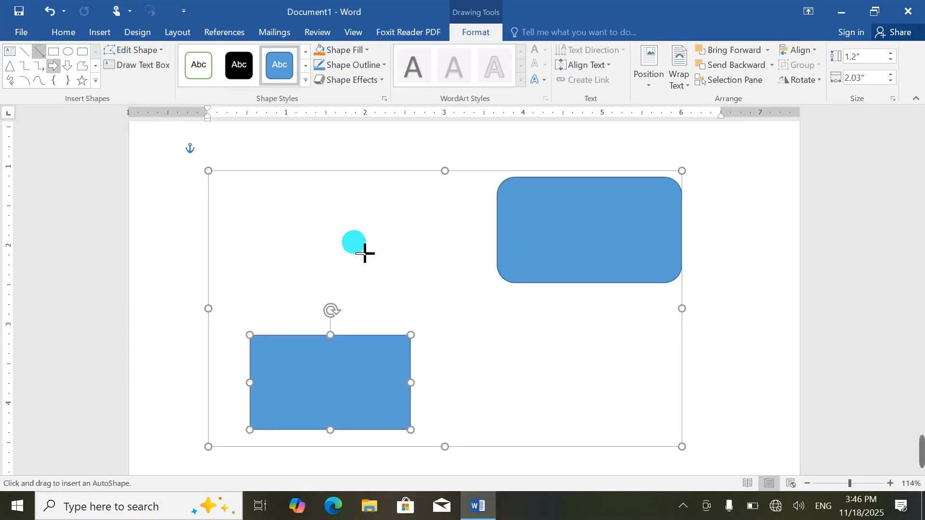
mouse_move(411, 382)
mouse_down()
mouse_move(491, 365)
mouse_move(599, 292)
mouse_move(566, 265)
mouse_move(605, 310)
mouse_move(626, 369)
mouse_move(611, 274)
mouse_up()
click(447, 391)
click(440, 404)
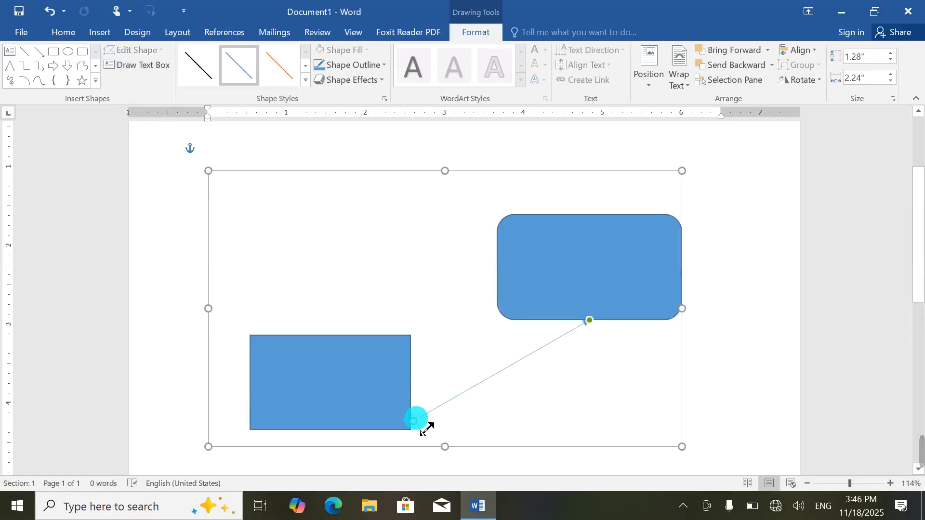
drag(425, 433, 429, 378)
drag(334, 371, 297, 342)
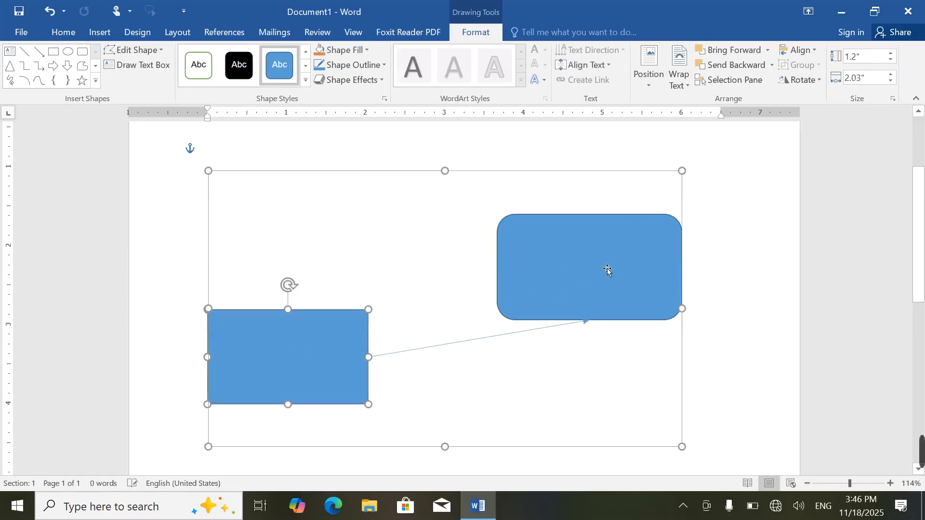
mouse_move(605, 269)
mouse_down()
mouse_move(666, 400)
mouse_move(650, 201)
mouse_move(656, 443)
mouse_move(659, 227)
mouse_move(653, 319)
mouse_move(644, 259)
mouse_up()
key(ctrl+z)
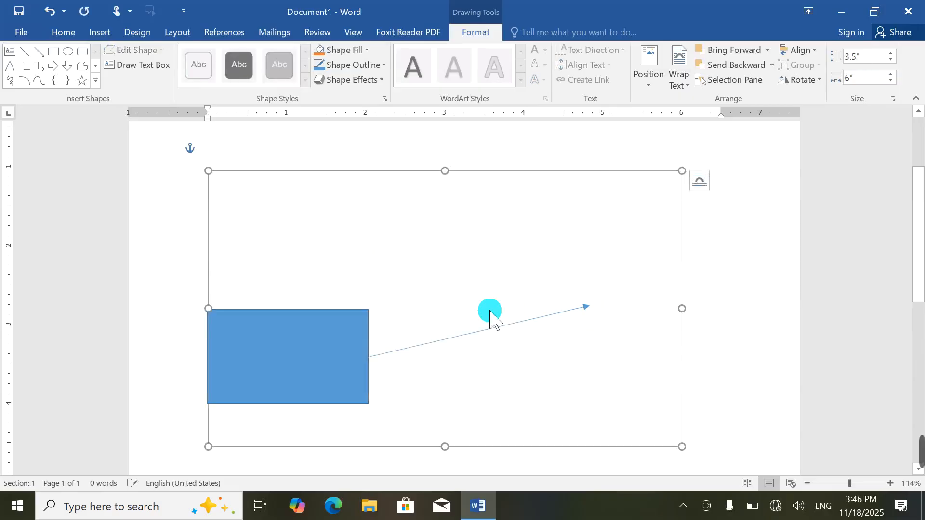
key(Delete)
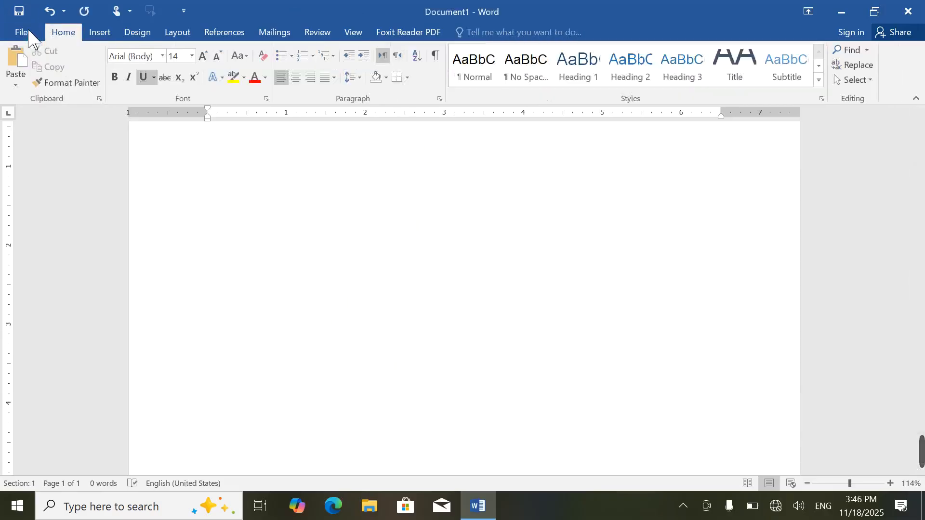
click(21, 32)
click(60, 301)
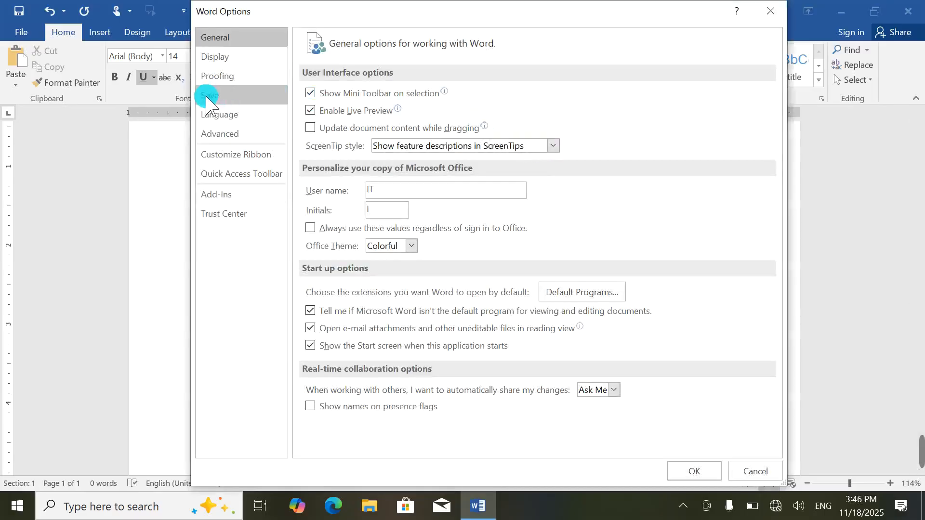
click(223, 140)
click(324, 166)
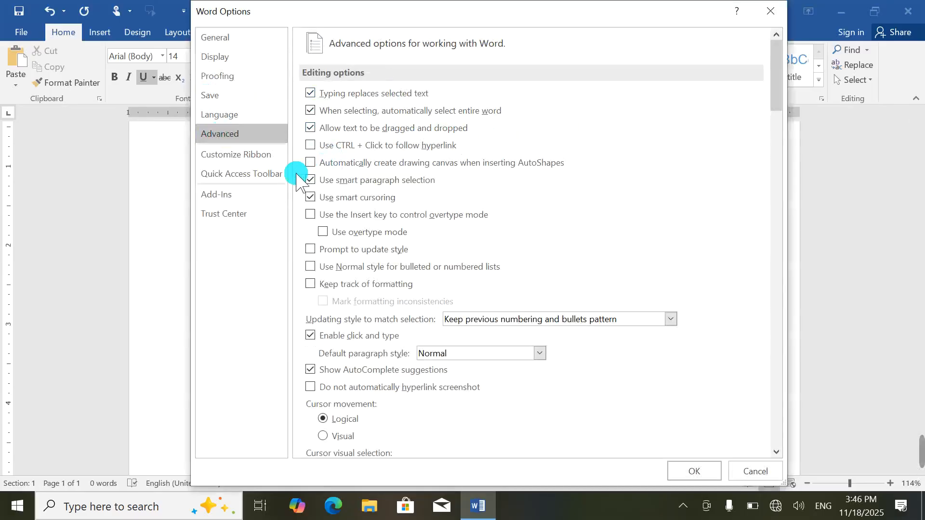
click(256, 155)
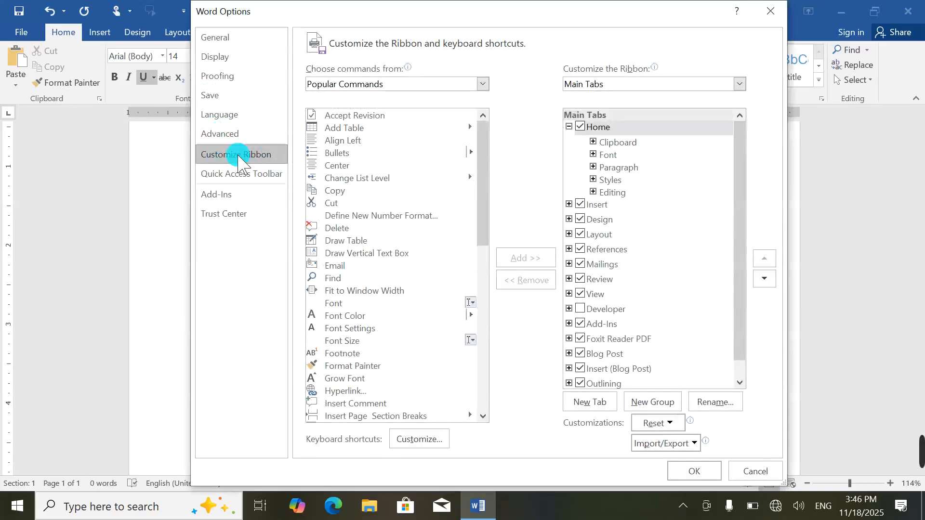
click(770, 10)
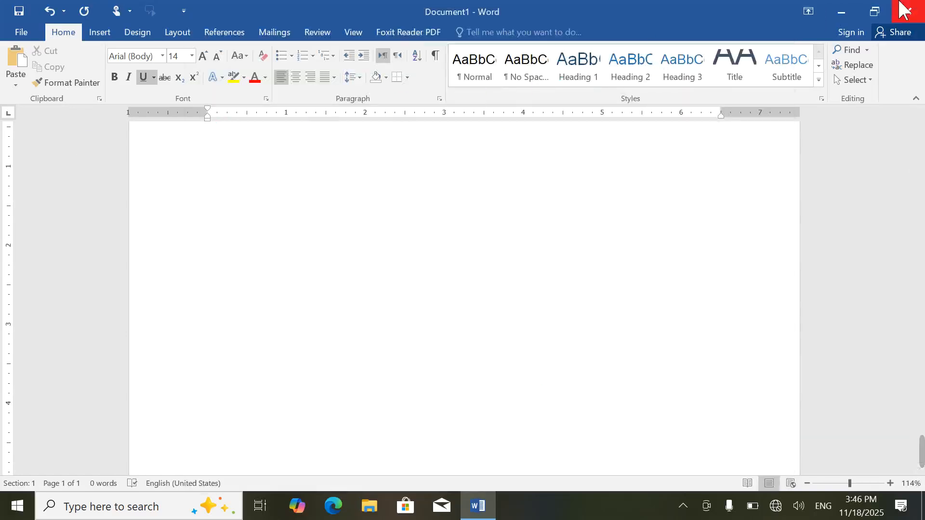
Step: Add Draw Table from Popular Commands to the Quick Access Toolbar via More Commands and click OK
click(185, 10)
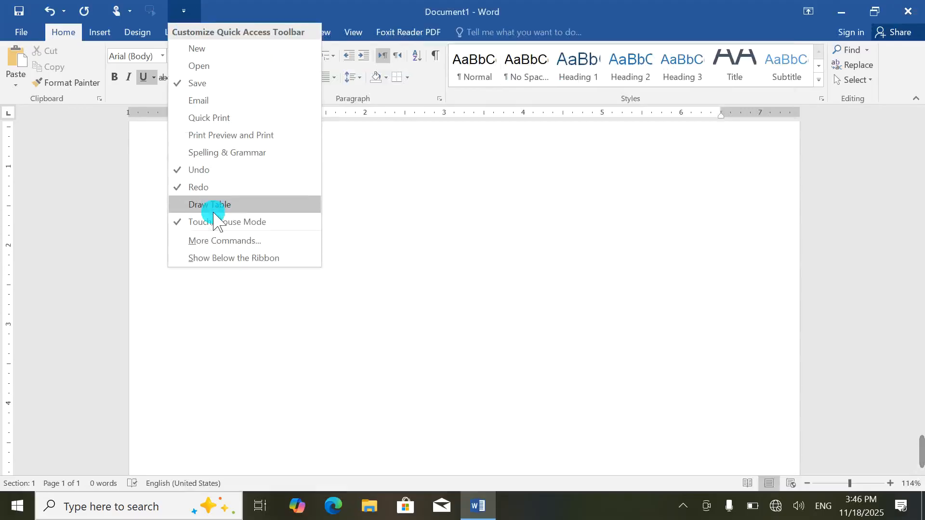
click(215, 240)
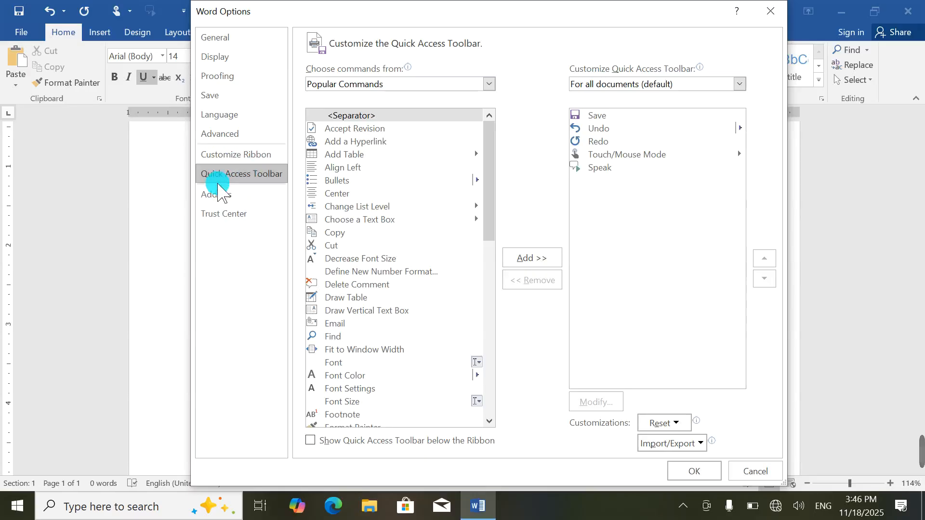
click(232, 154)
click(238, 173)
click(475, 204)
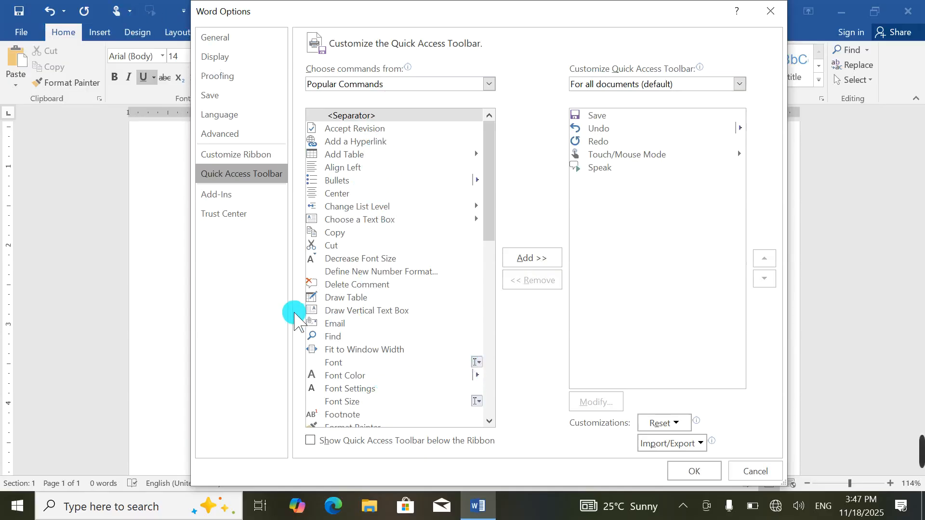
click(333, 297)
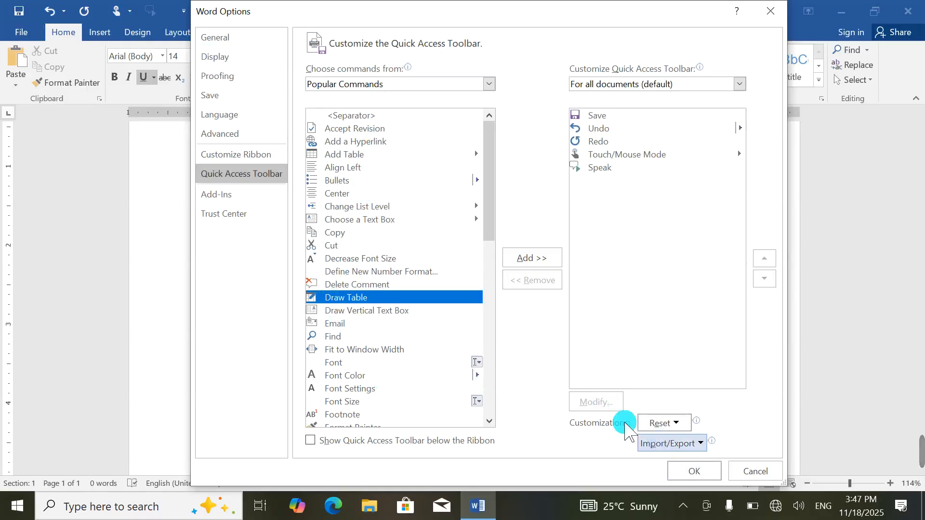
click(533, 260)
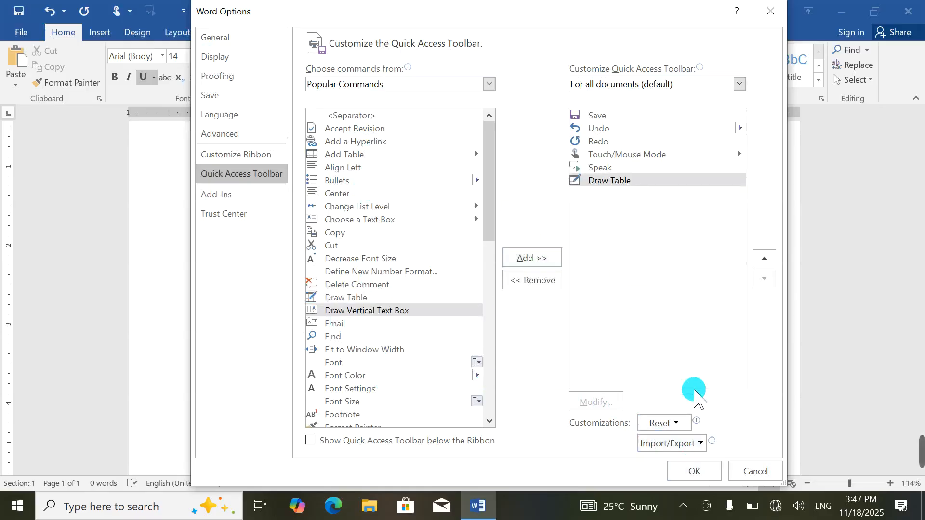
click(694, 472)
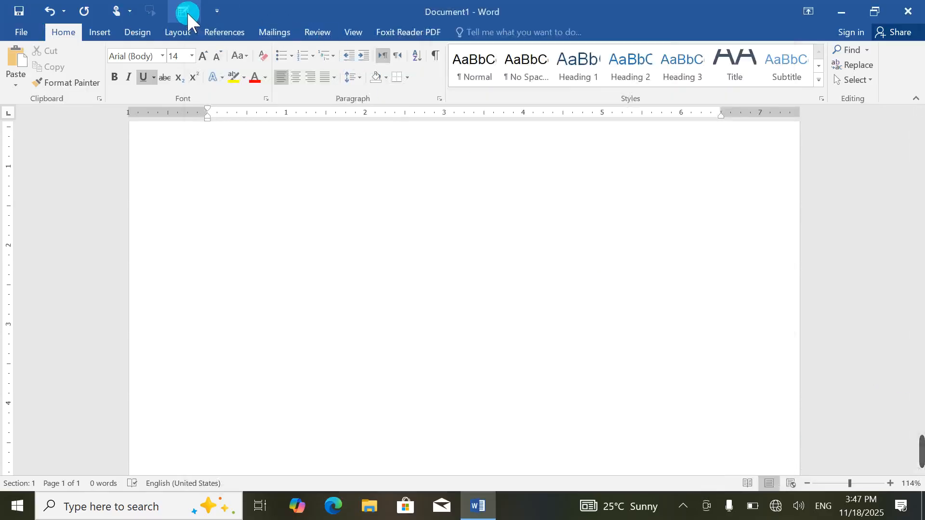
click(188, 19)
mouse_move(229, 182)
mouse_down()
mouse_move(331, 248)
mouse_move(518, 206)
mouse_up()
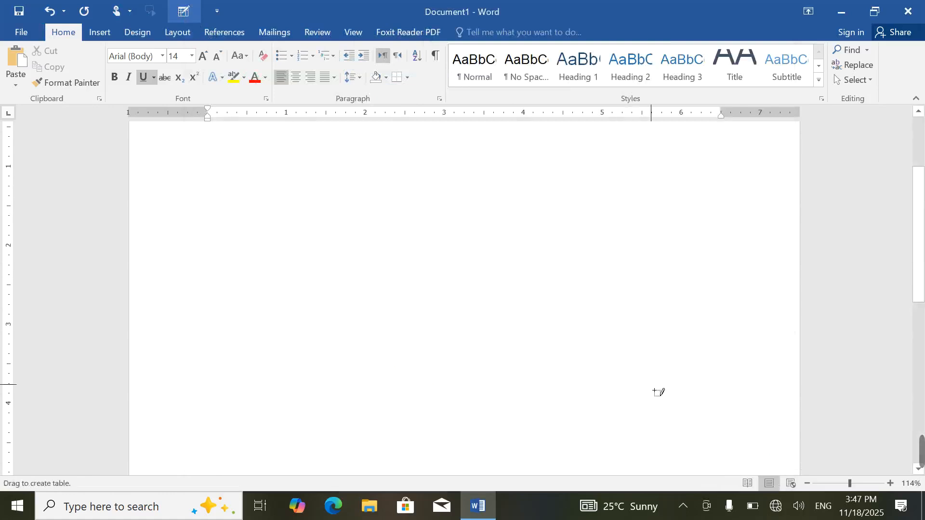
drag(658, 394, 652, 385)
mouse_move(382, 182)
mouse_down()
mouse_move(411, 355)
mouse_move(404, 350)
mouse_up()
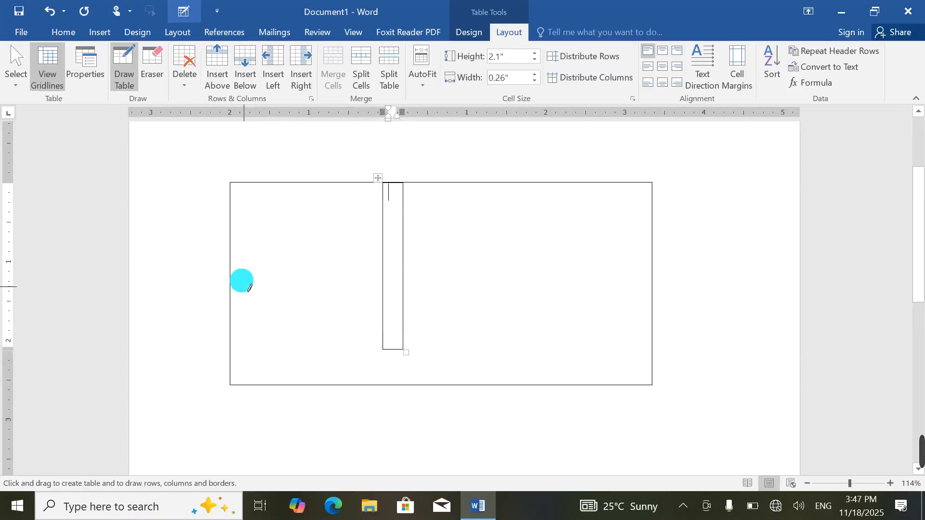
click(725, 285)
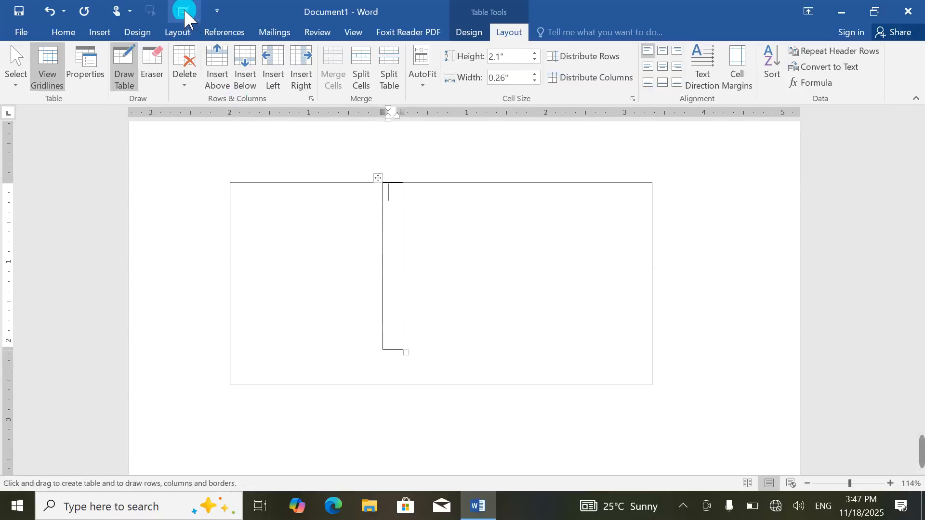
click(360, 174)
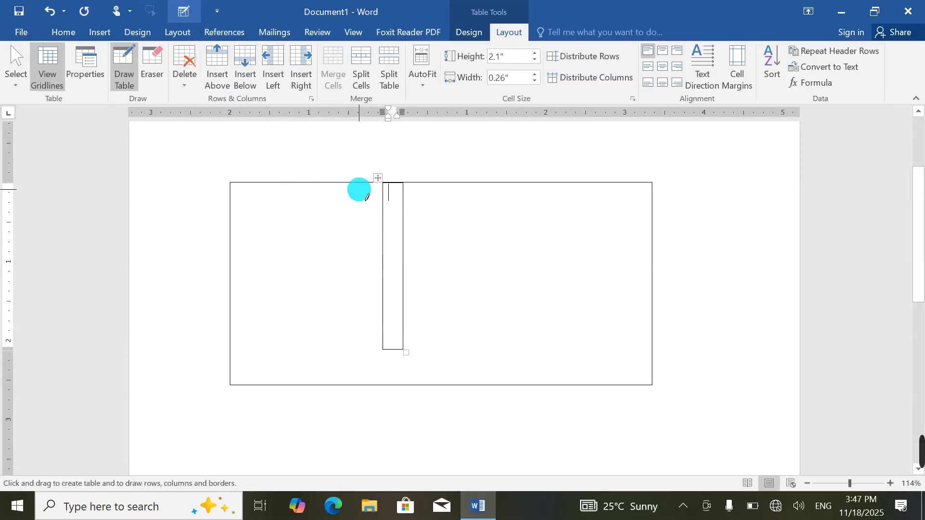
key(ctrl+a)
key(Delete)
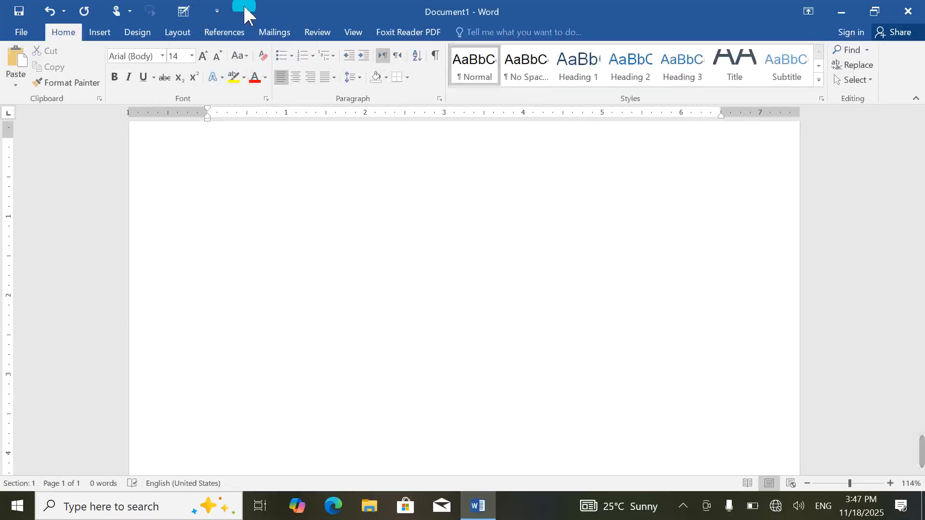
click(216, 11)
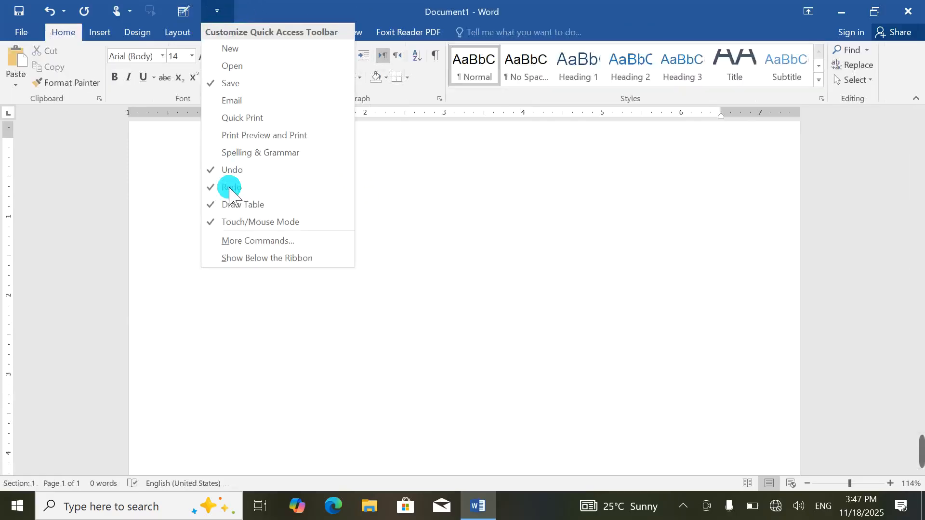
click(249, 260)
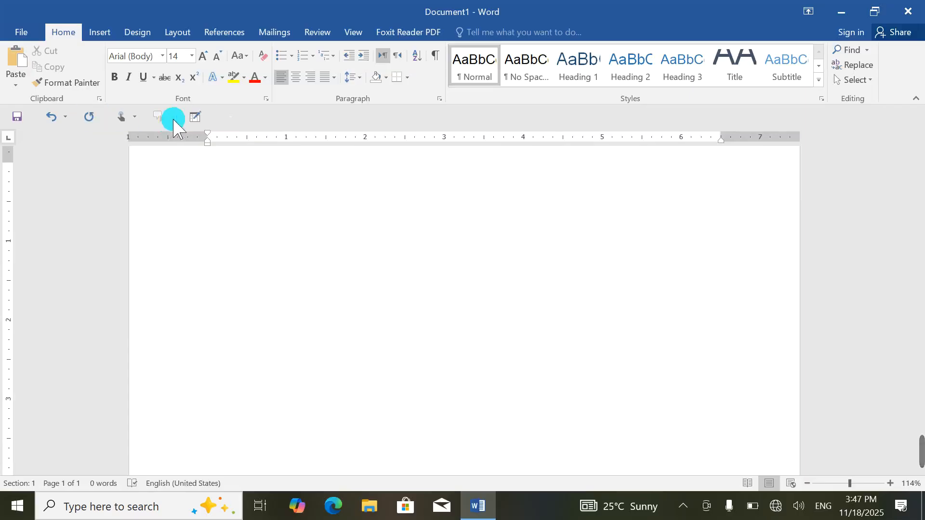
click(219, 123)
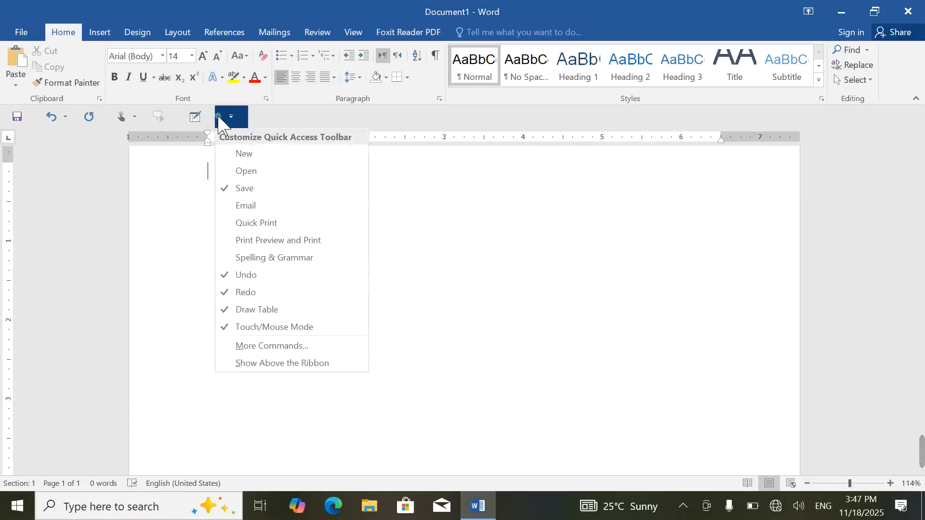
click(285, 349)
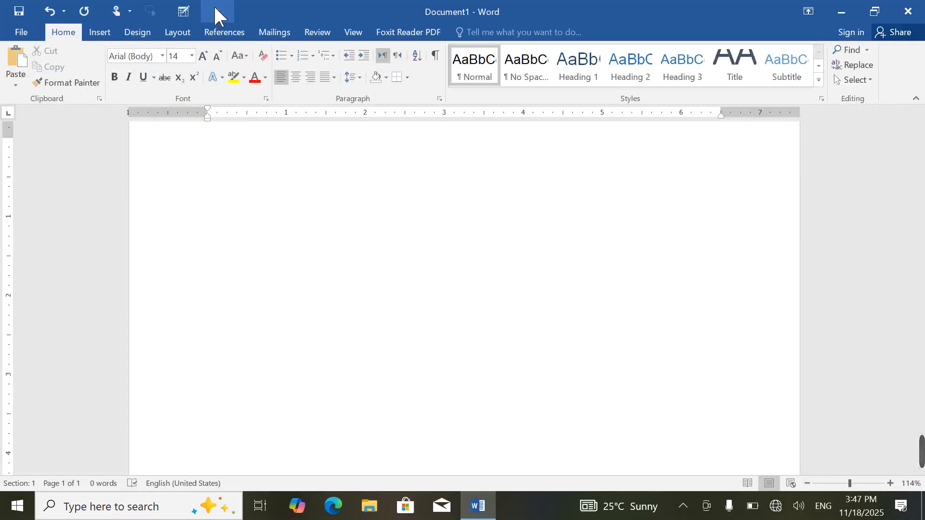
click(217, 11)
Step: Remove Draw Table and Speak from the Quick Access Toolbar list
click(250, 235)
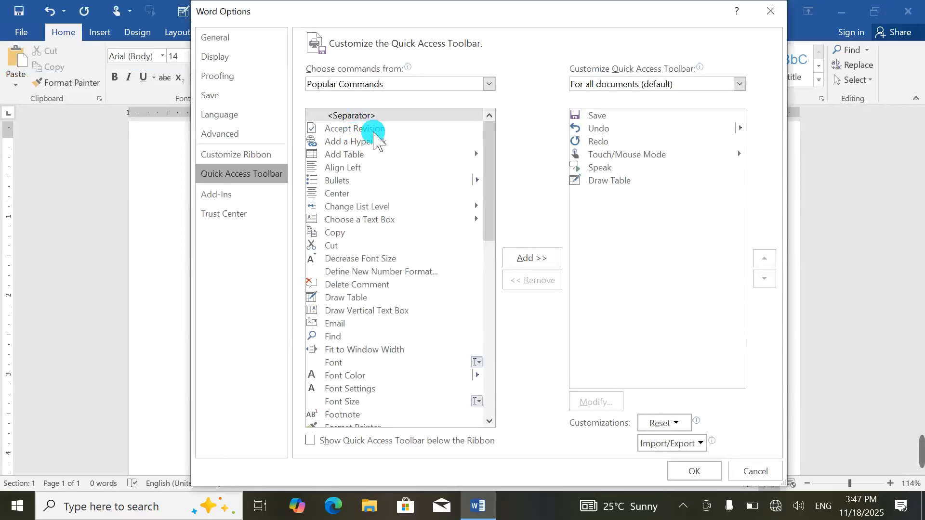
click(615, 184)
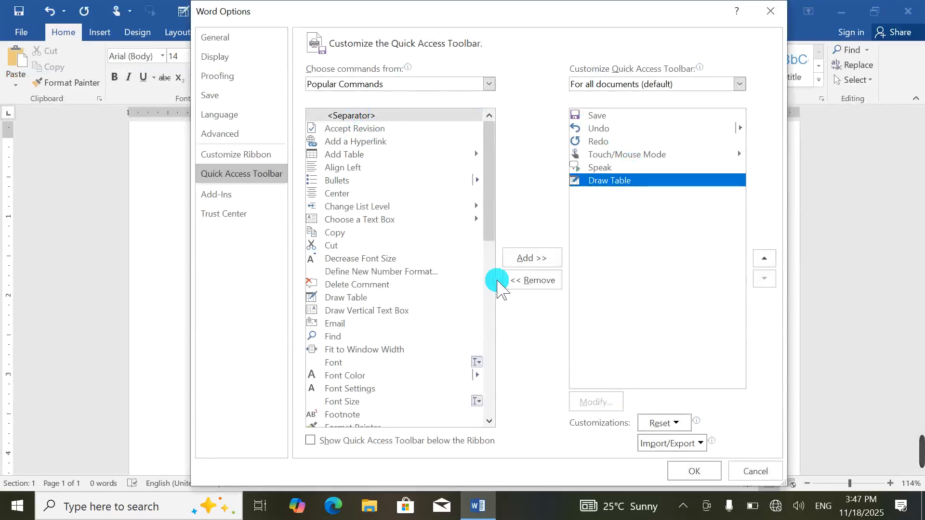
click(518, 282)
click(530, 281)
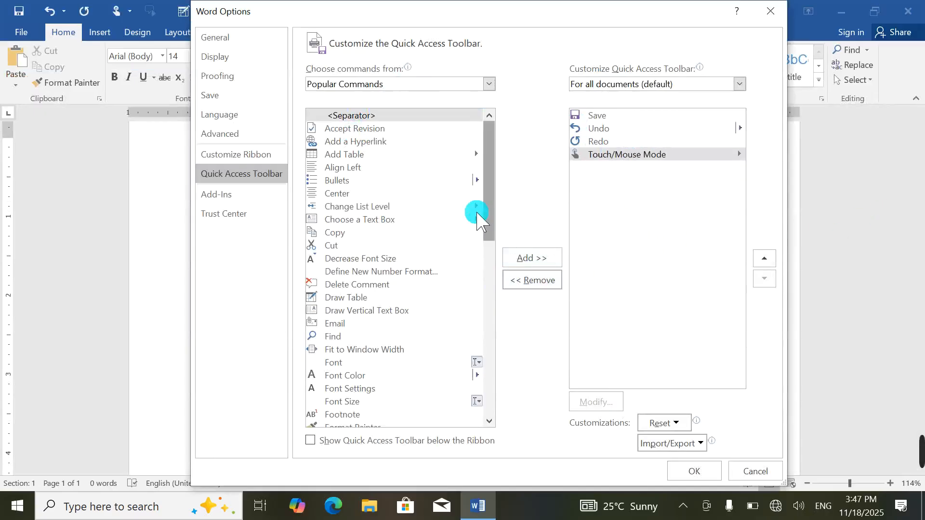
drag(487, 170, 511, 334)
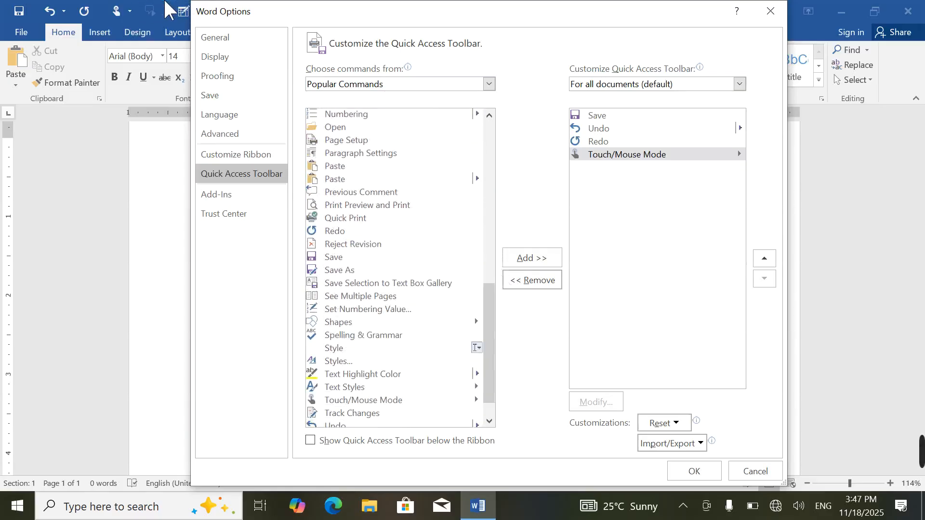
Step: Move the Options window aside to check the toolbar, then put it back
drag(310, 12, 420, 60)
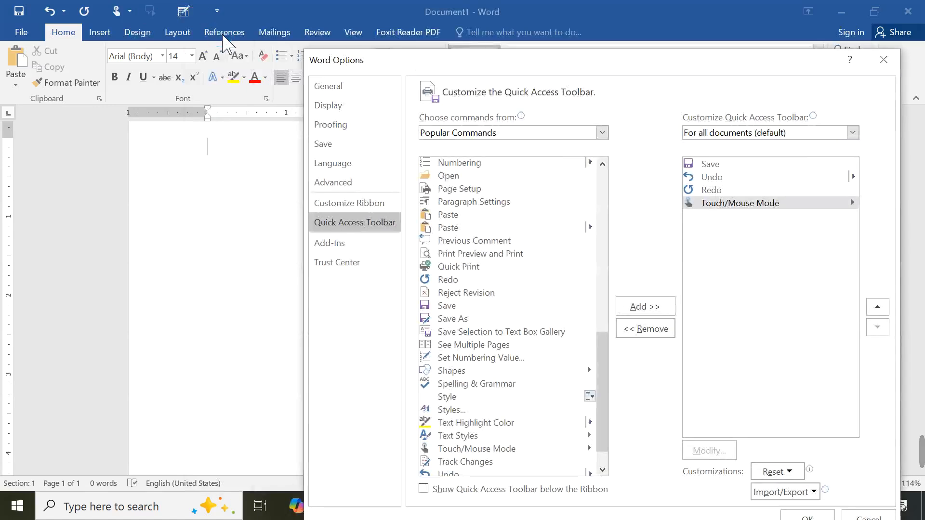
click(205, 35)
drag(87, 35, 501, 40)
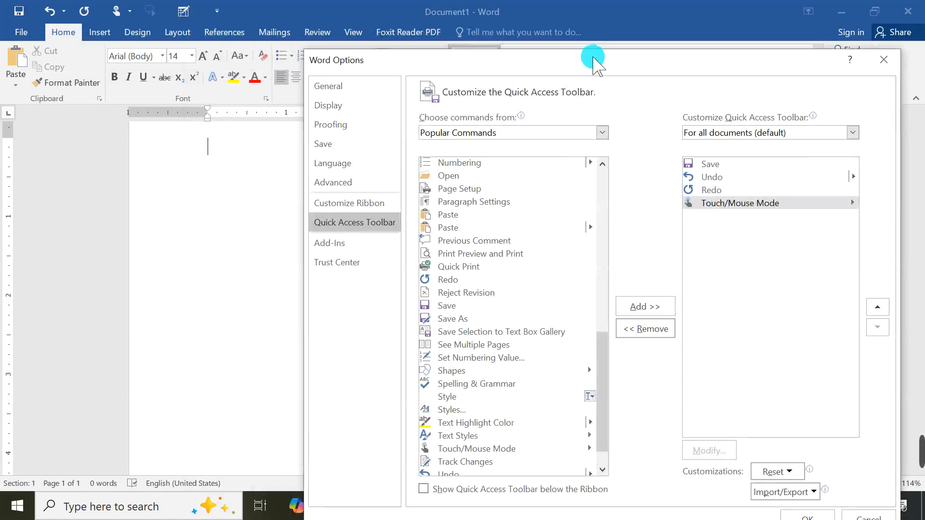
drag(594, 60, 522, 28)
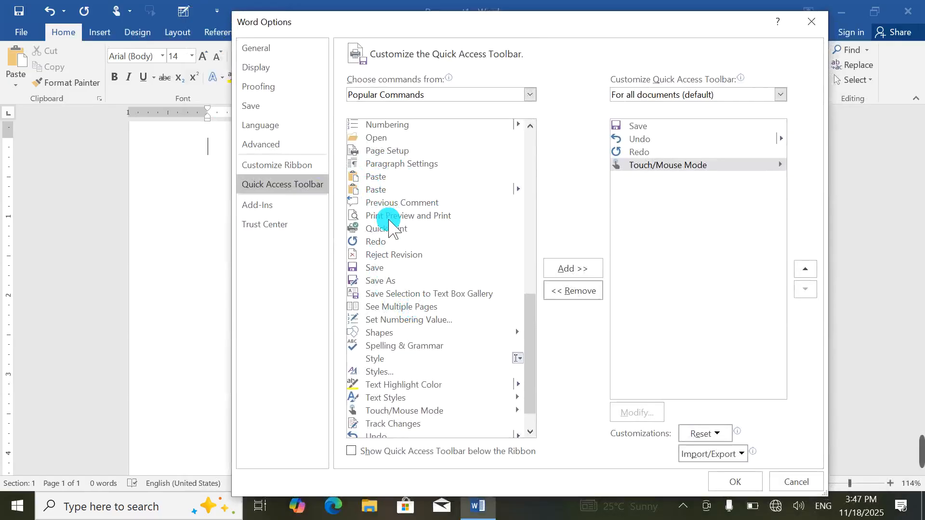
scroll(382, 221, down, 1)
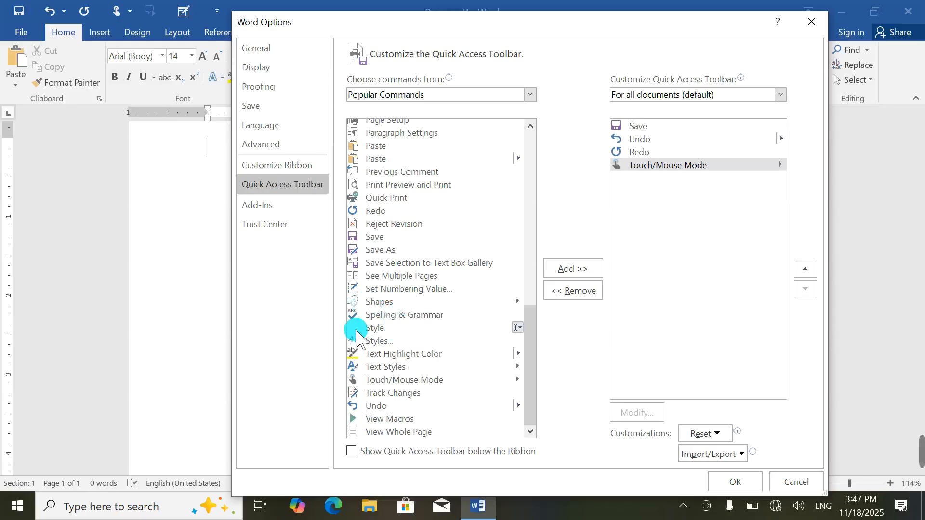
scroll(422, 318, up, 15)
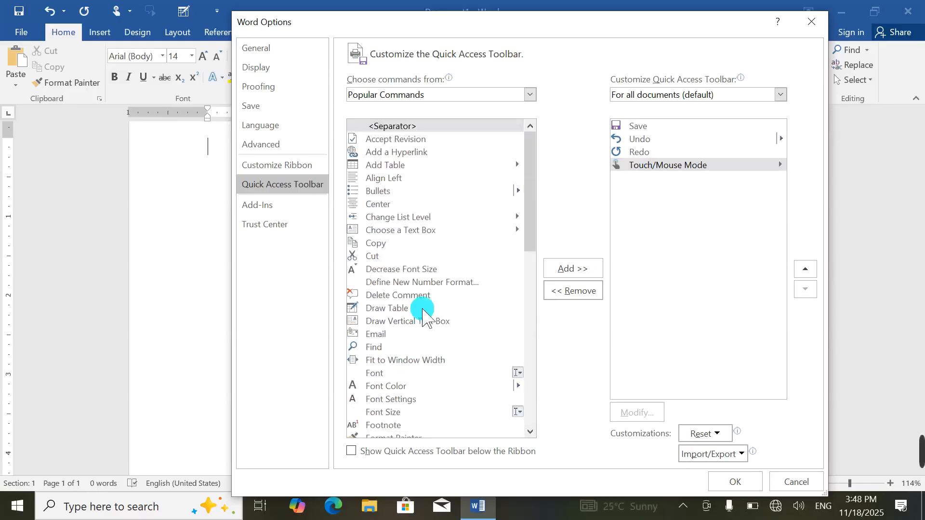
Step: Set 'Choose commands from' to Commands Not in the Ribbon and scroll through its list
click(394, 96)
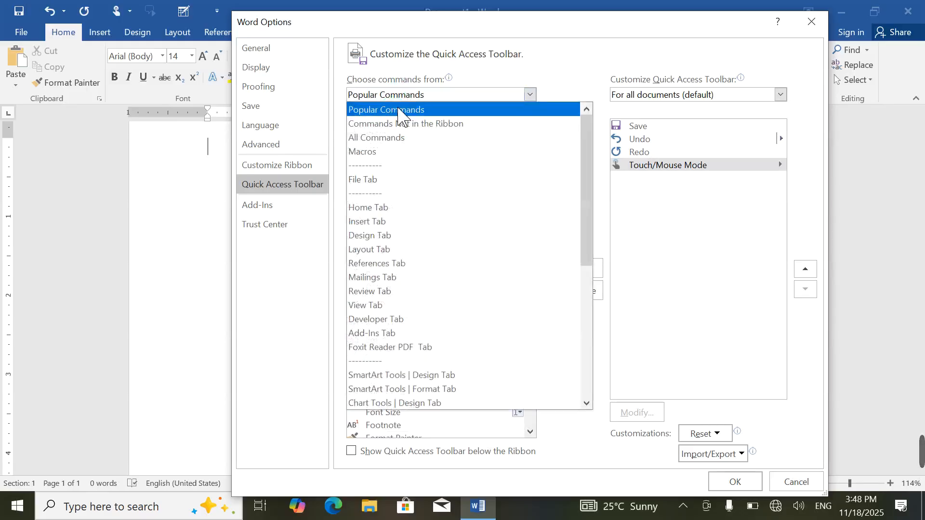
click(367, 124)
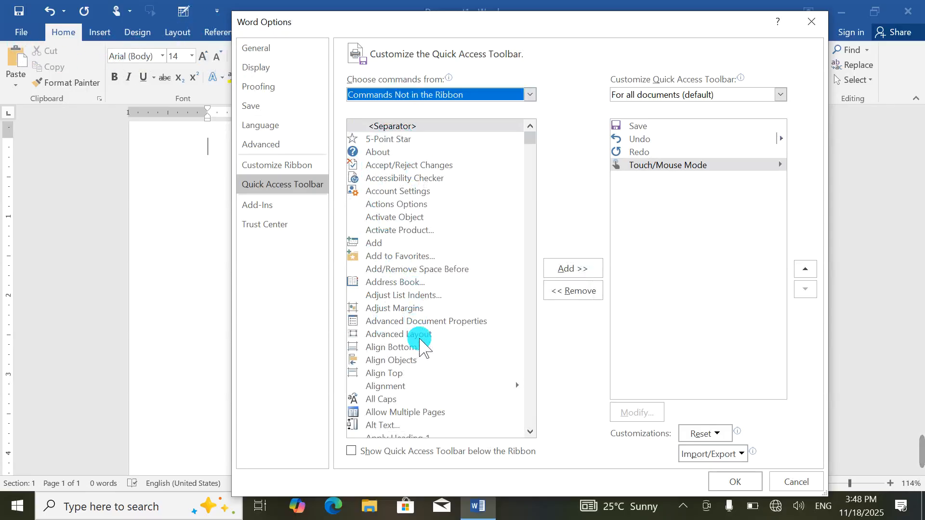
scroll(417, 325, down, 11)
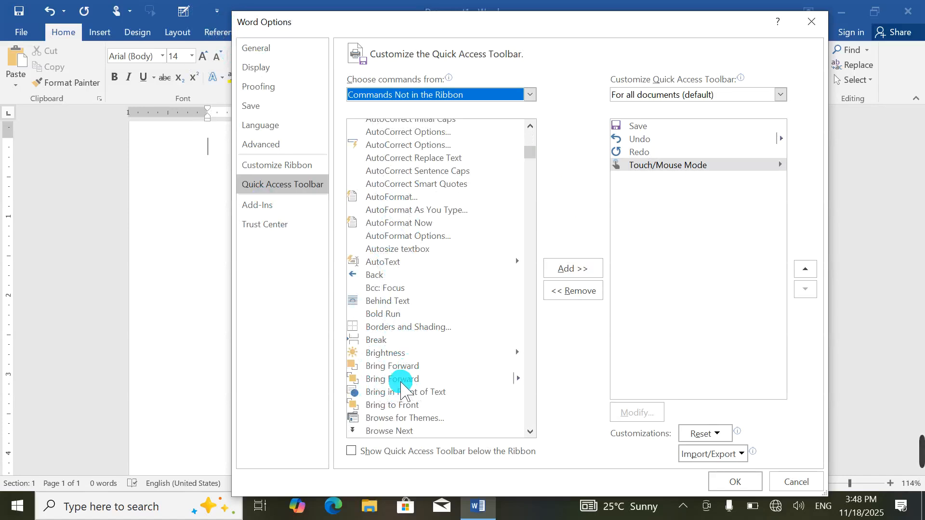
scroll(426, 393, down, 9)
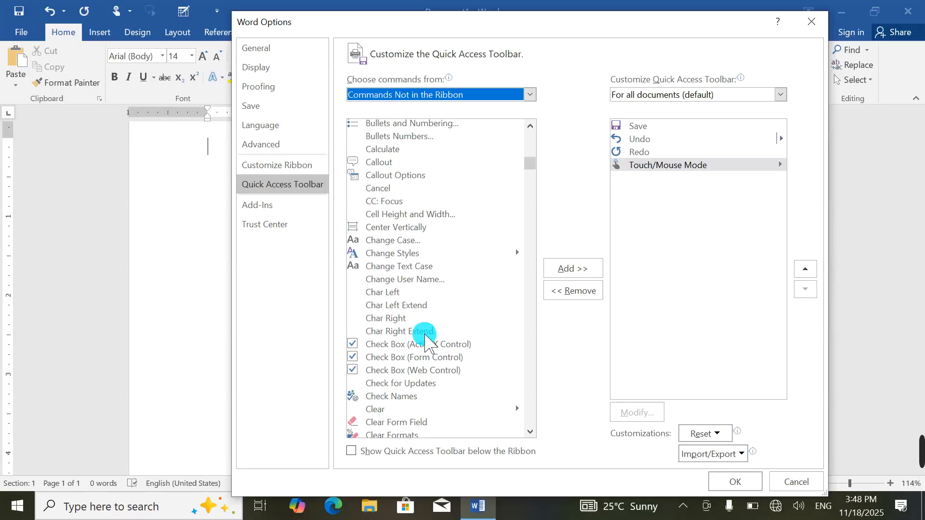
scroll(424, 337, down, 10)
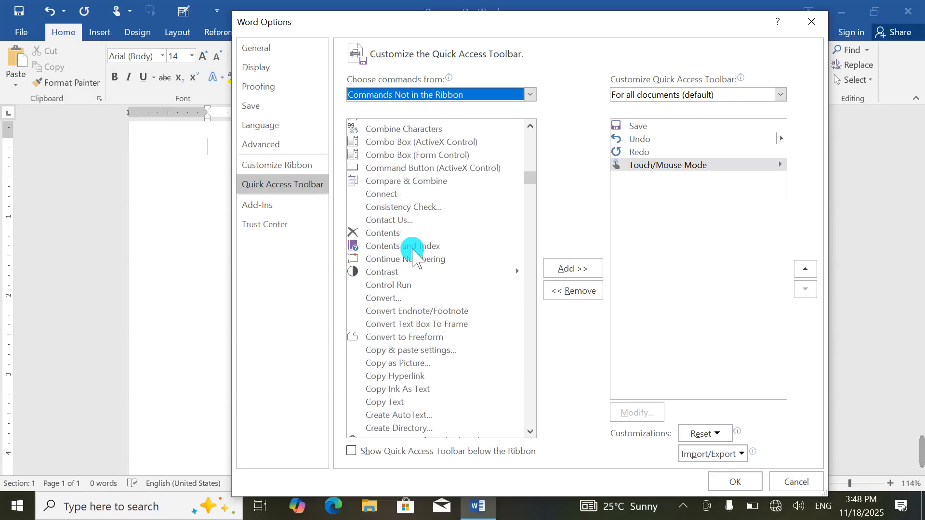
scroll(412, 248, down, 12)
scroll(422, 208, down, 20)
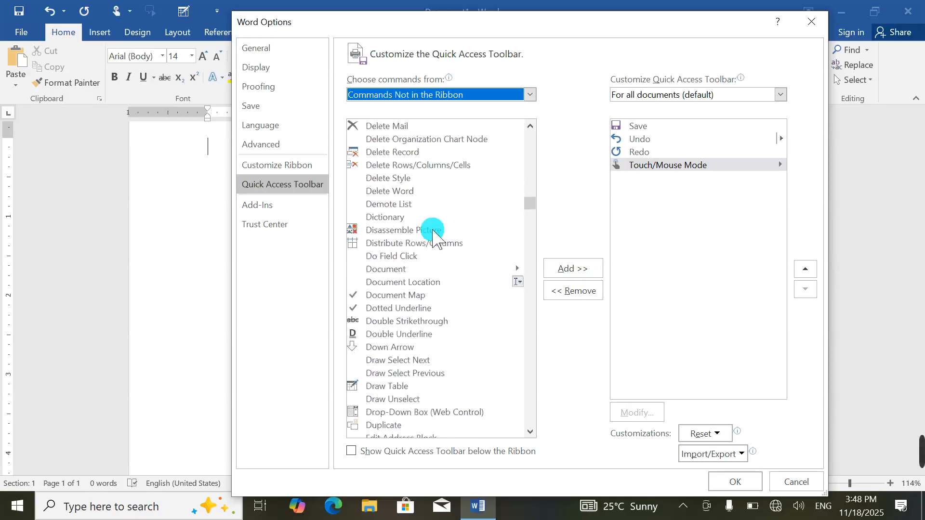
scroll(434, 236, down, 20)
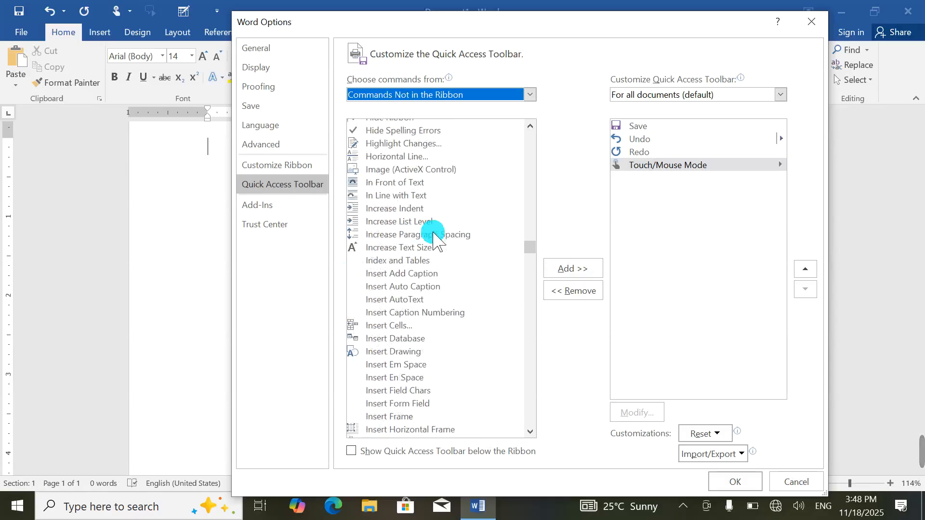
Step: Switch the command source to All Commands and browse through the list
click(424, 96)
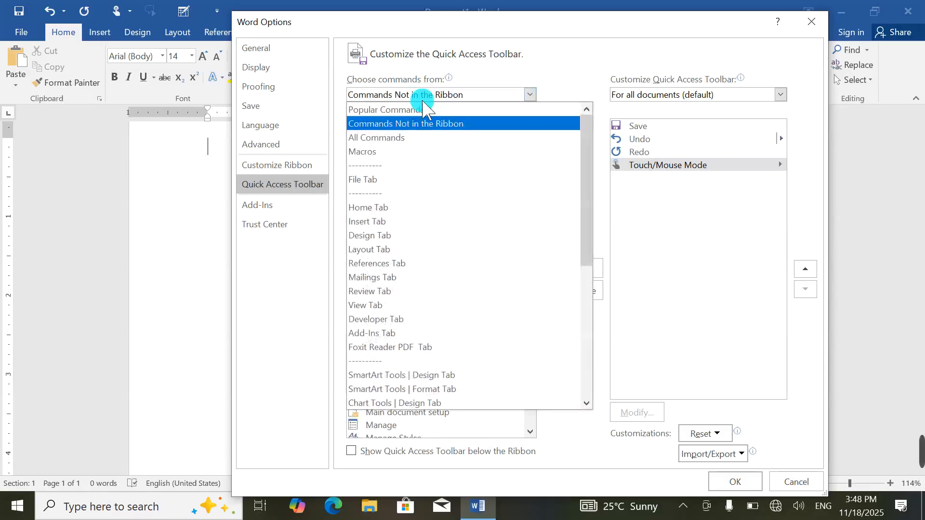
click(410, 126)
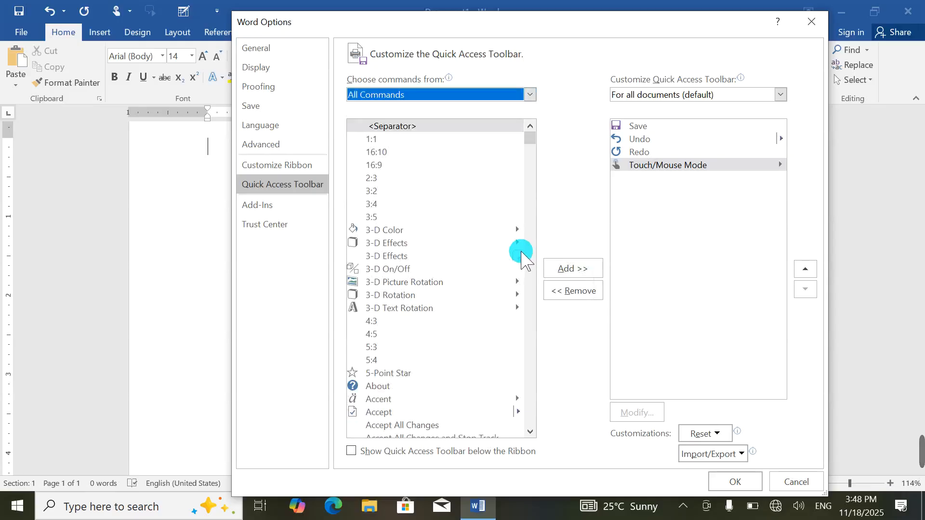
drag(533, 140, 540, 432)
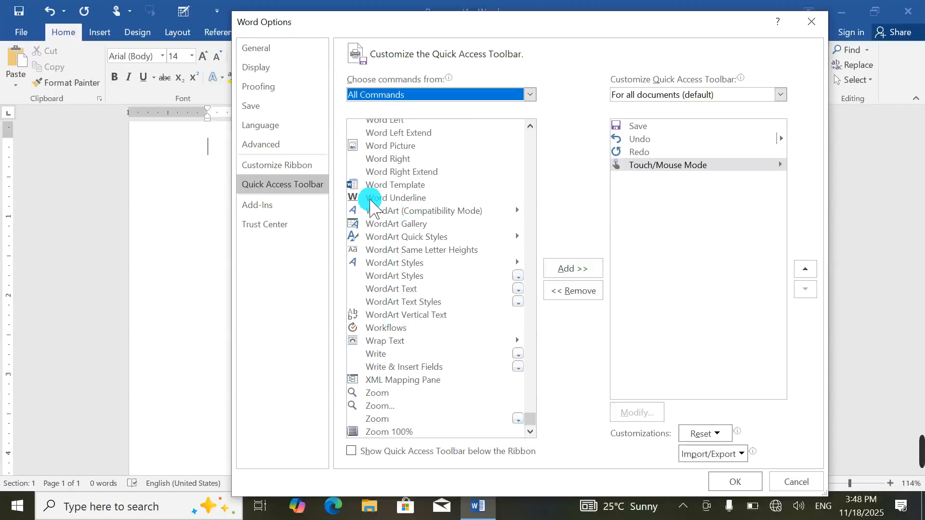
scroll(370, 202, up, 10)
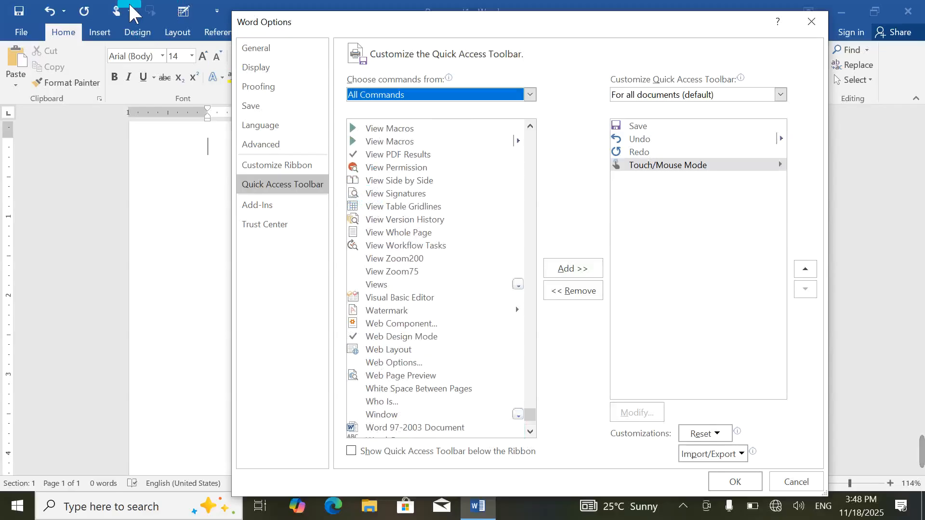
mouse_move(919, 451)
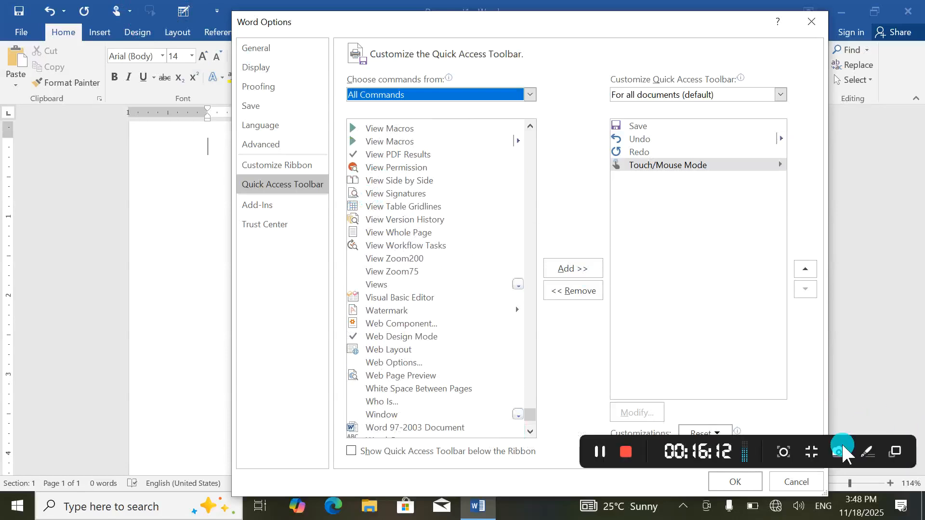
click(602, 453)
scroll(393, 240, up, 15)
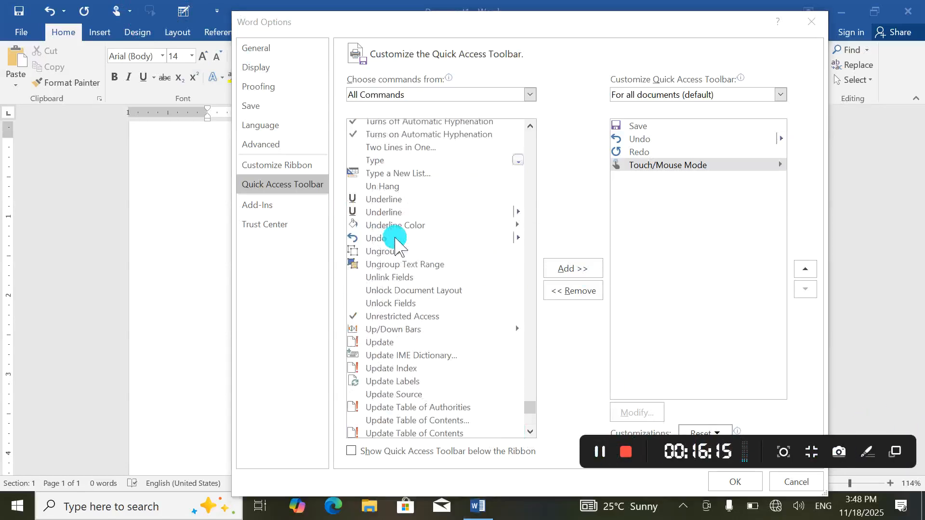
scroll(395, 240, up, 3)
Step: Set 'Choose commands from' to File Tab and scroll through its commands
click(407, 94)
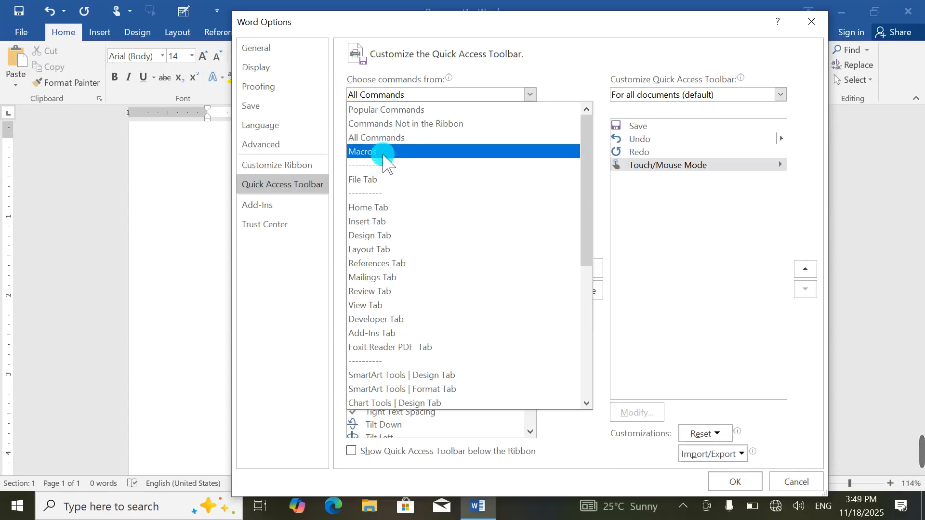
click(407, 181)
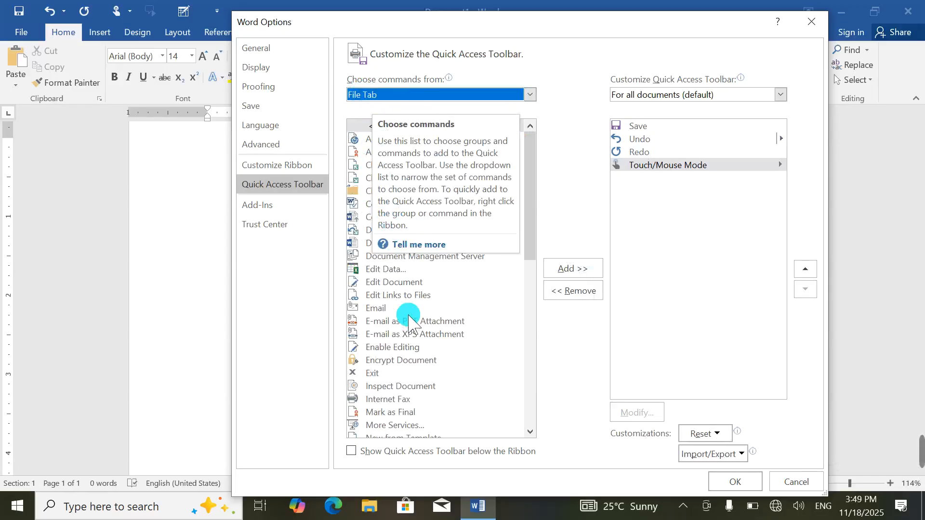
scroll(407, 295, down, 10)
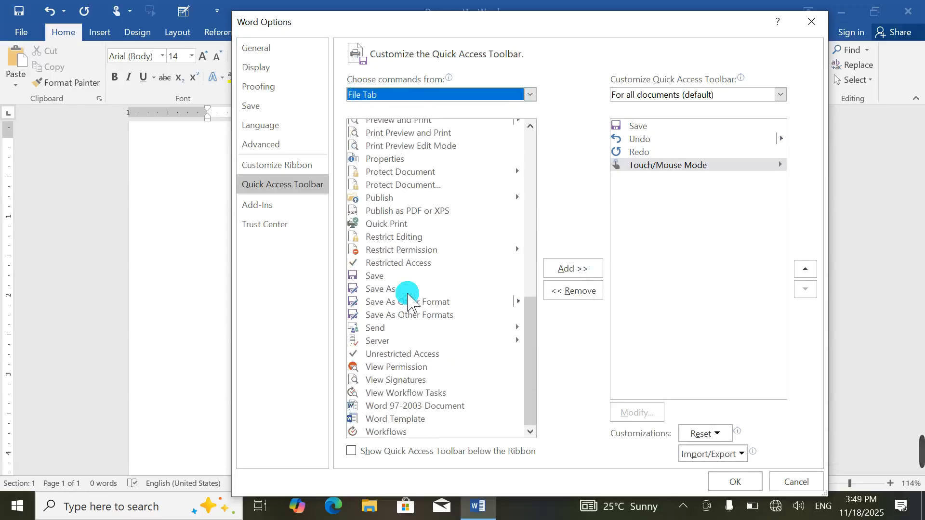
scroll(407, 295, up, 8)
scroll(407, 295, down, 8)
scroll(407, 295, up, 6)
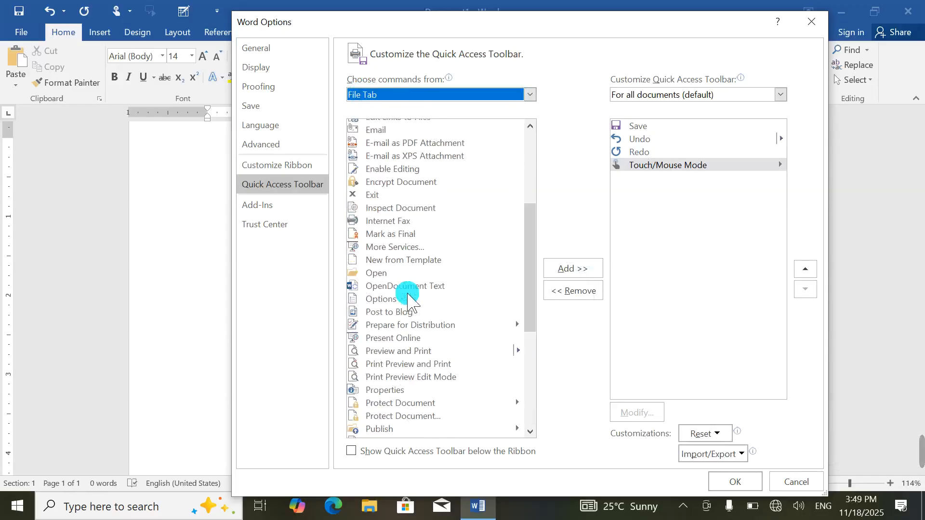
scroll(407, 295, up, 6)
Step: List the Home Tab commands under 'Choose commands from' and browse through them
click(530, 95)
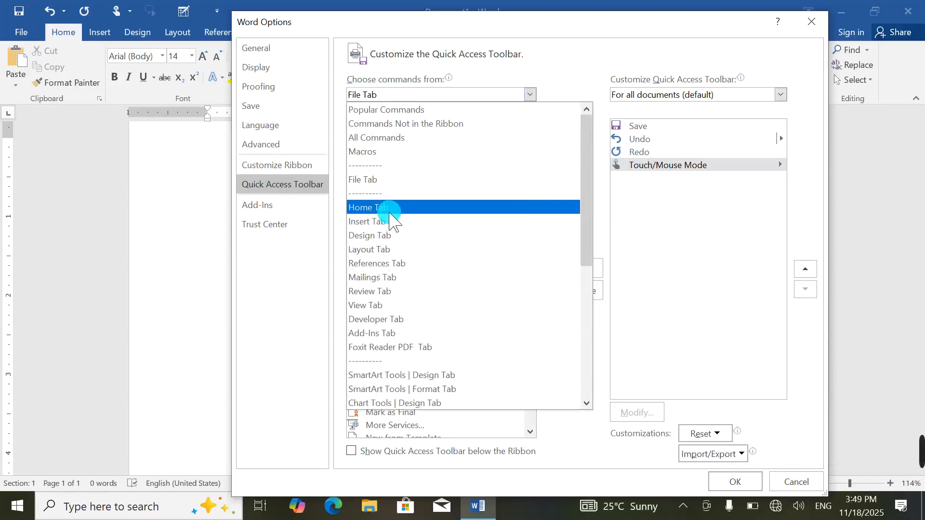
click(389, 211)
scroll(429, 213, down, 15)
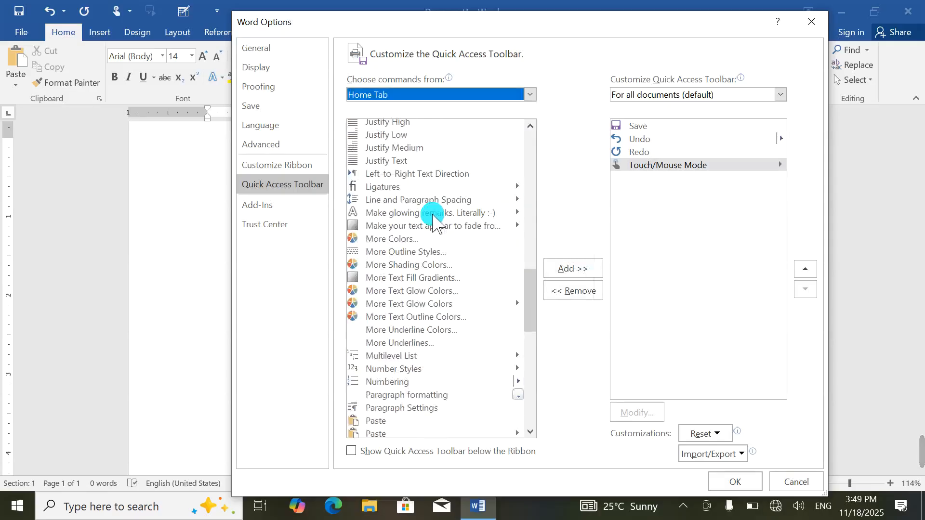
scroll(433, 220, down, 10)
scroll(436, 219, up, 20)
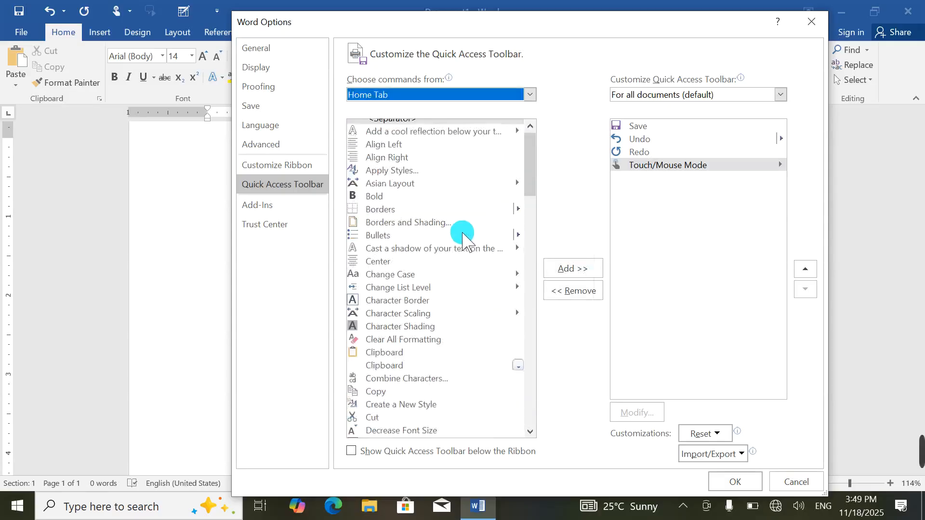
click(440, 94)
drag(585, 183, 585, 356)
click(665, 278)
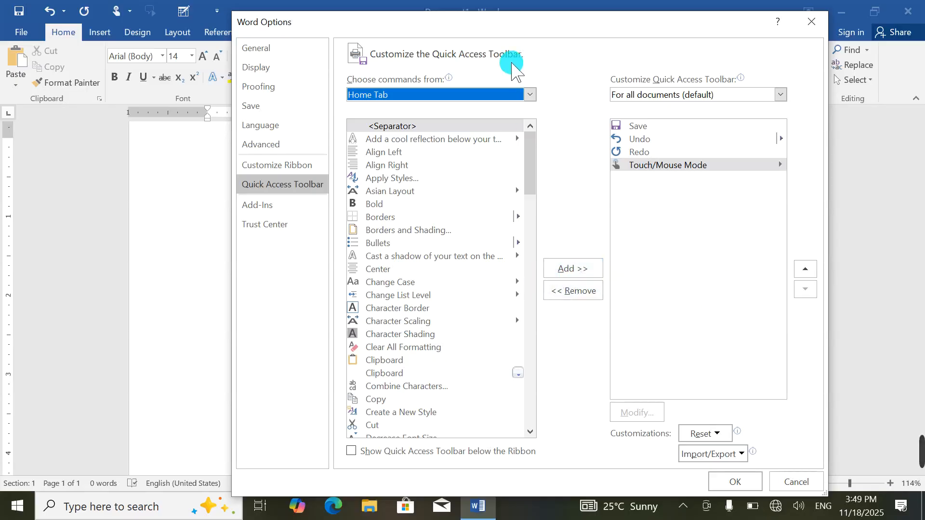
Step: Switch the command source to References Tab and browse its commands
click(464, 96)
scroll(428, 322, down, 6)
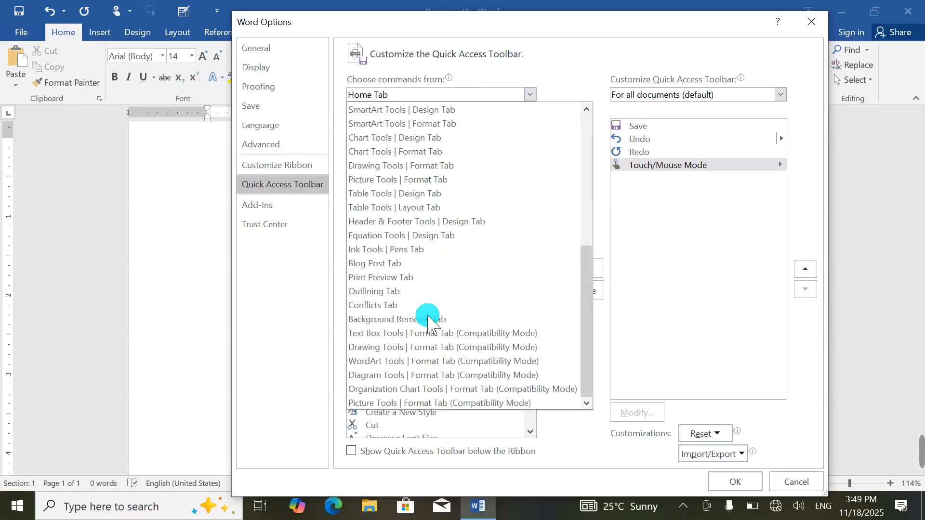
scroll(429, 322, up, 6)
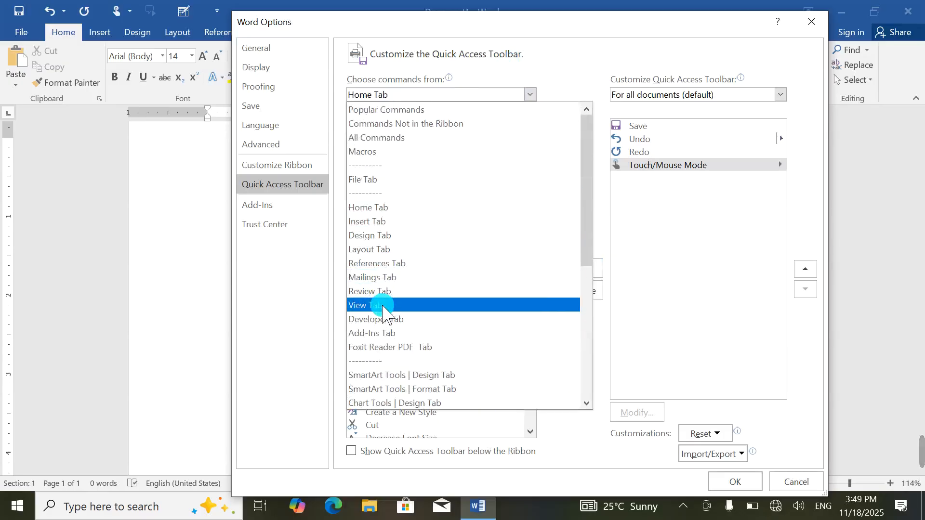
click(387, 263)
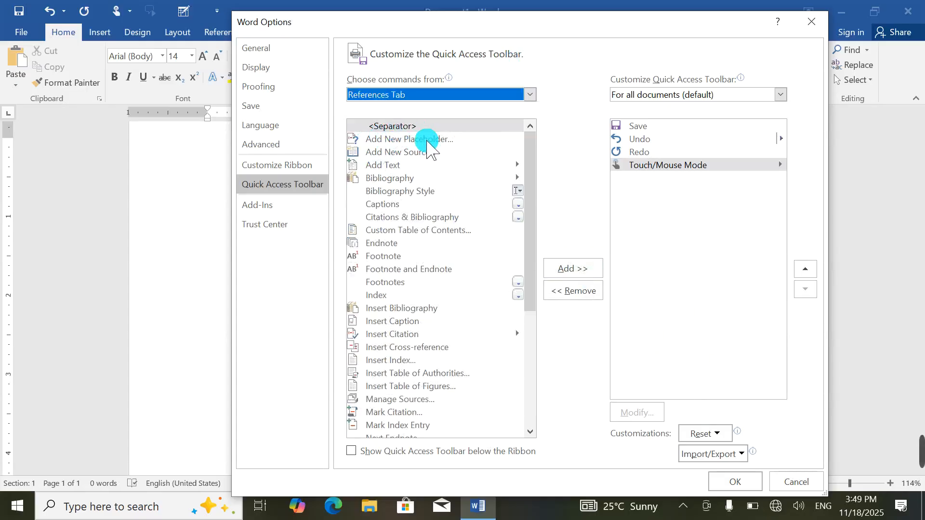
scroll(435, 317, down, 5)
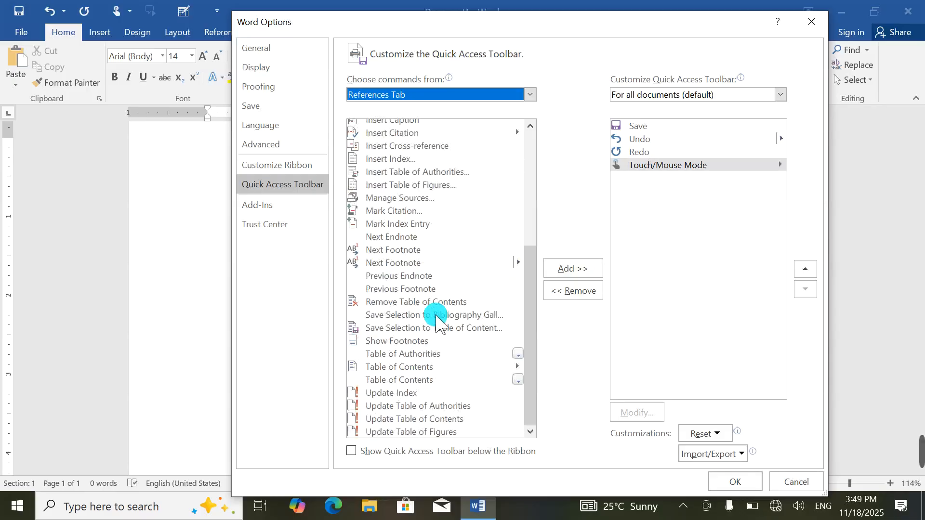
scroll(436, 322, up, 5)
scroll(436, 321, down, 5)
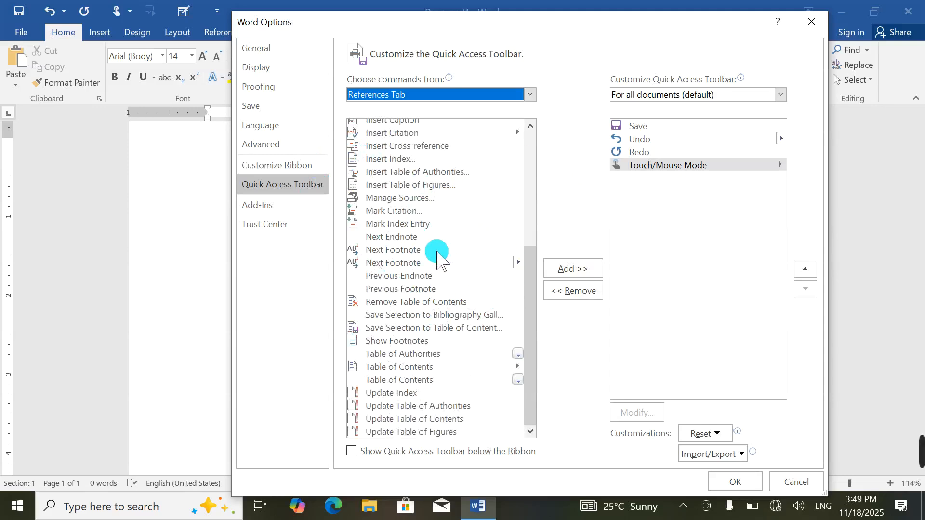
Step: Add References commands from Mark Index Entry through Table of Authorities, then confirm with OK
click(395, 224)
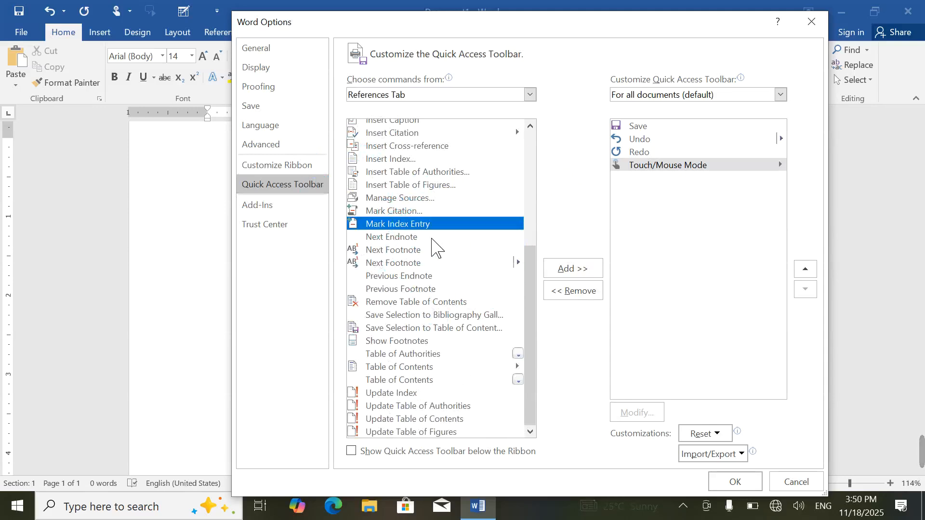
click(567, 269)
click(567, 269)
click(567, 270)
click(567, 270)
click(568, 269)
click(568, 270)
click(567, 271)
click(567, 272)
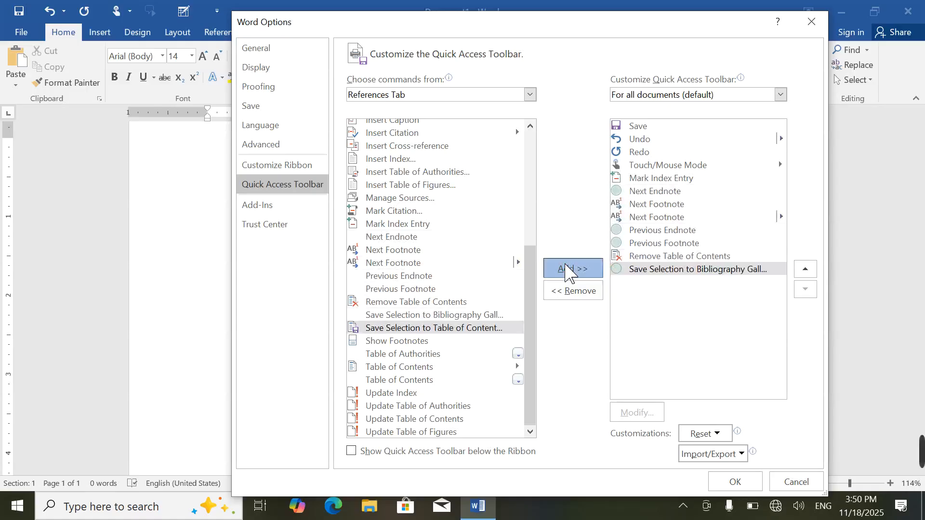
click(567, 273)
click(568, 273)
click(567, 273)
click(734, 482)
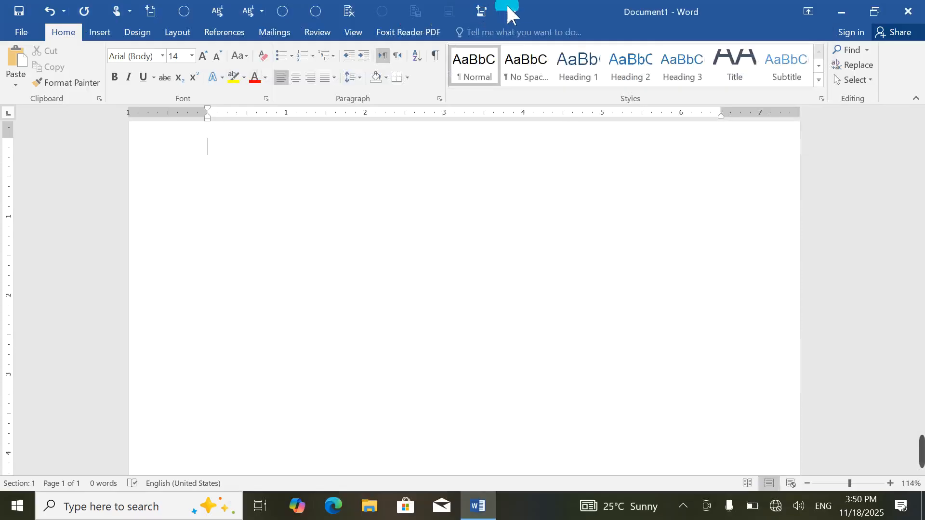
Step: Reopen the Quick Access Toolbar's More Commands settings and select a toolbar command
click(512, 9)
click(534, 240)
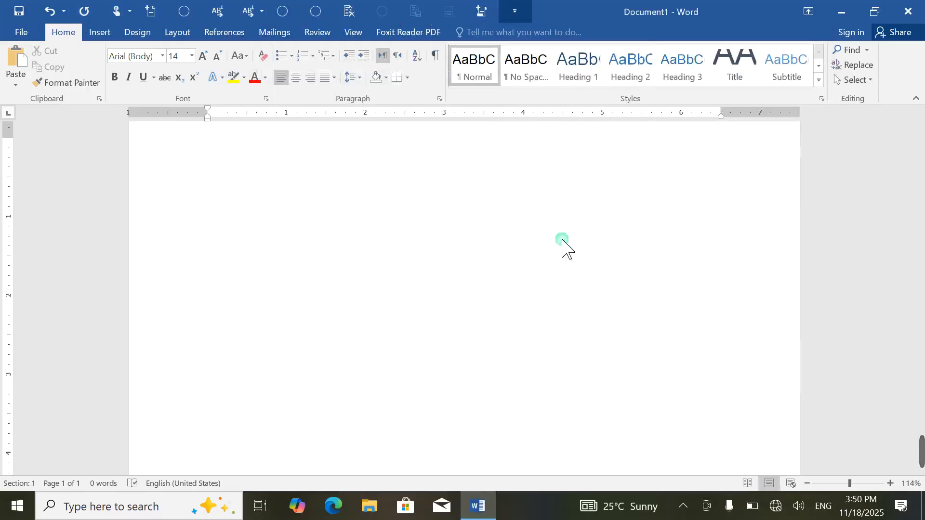
click(652, 259)
Step: Reset only the Quick Access Toolbar to its defaults, confirm, then reopen More Commands
click(665, 297)
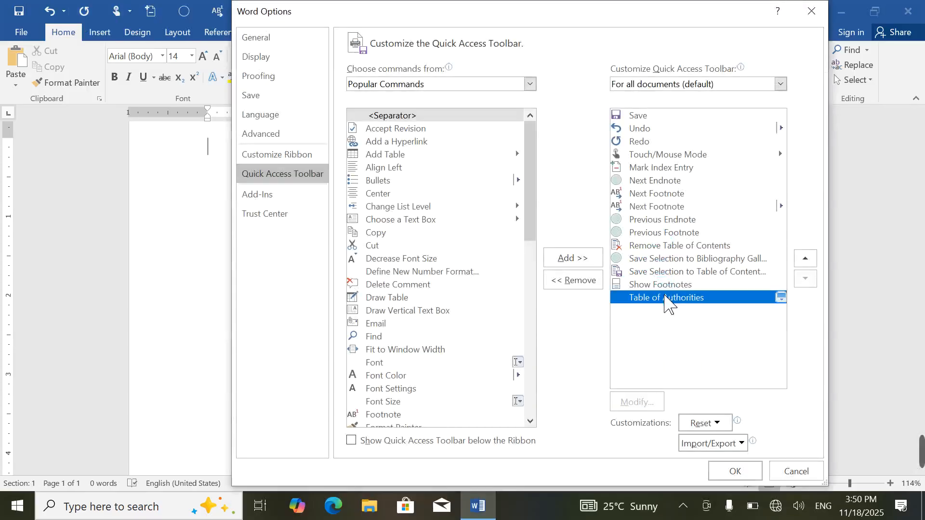
click(670, 285)
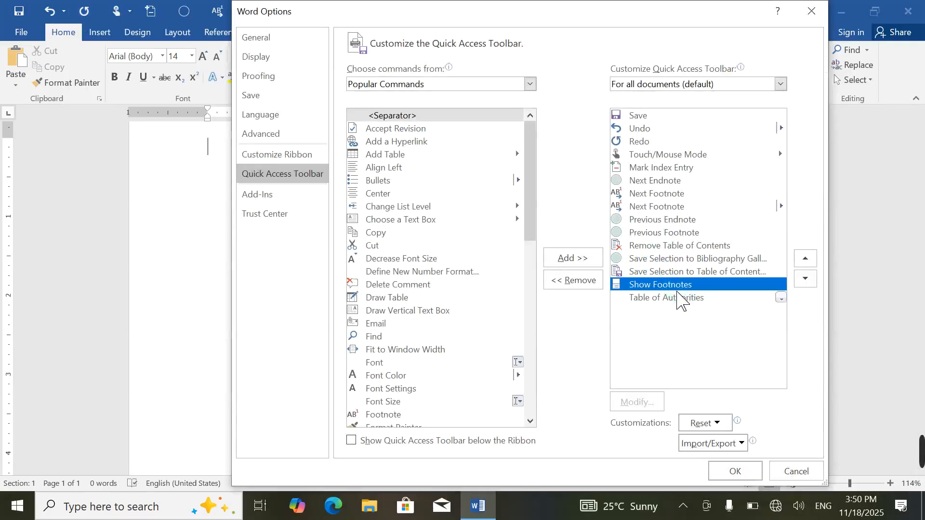
click(700, 423)
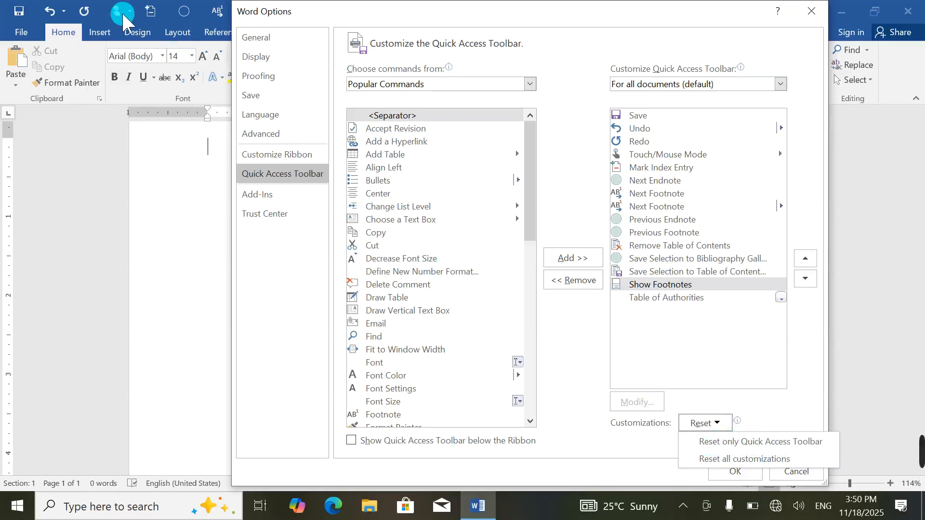
click(713, 441)
click(431, 292)
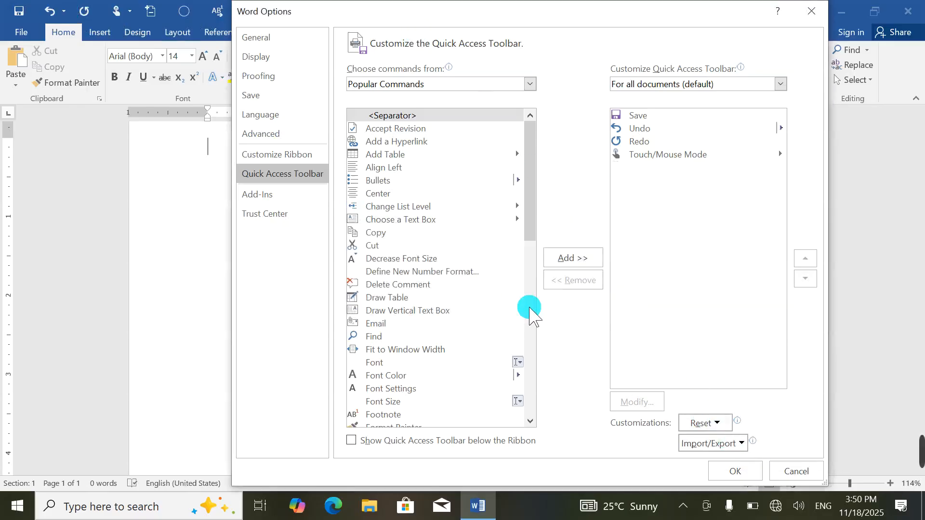
click(712, 475)
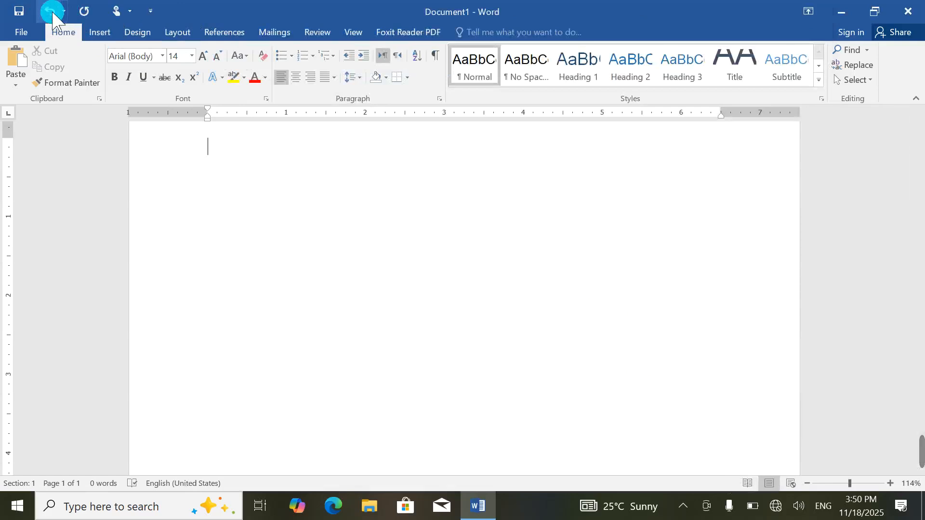
click(146, 10)
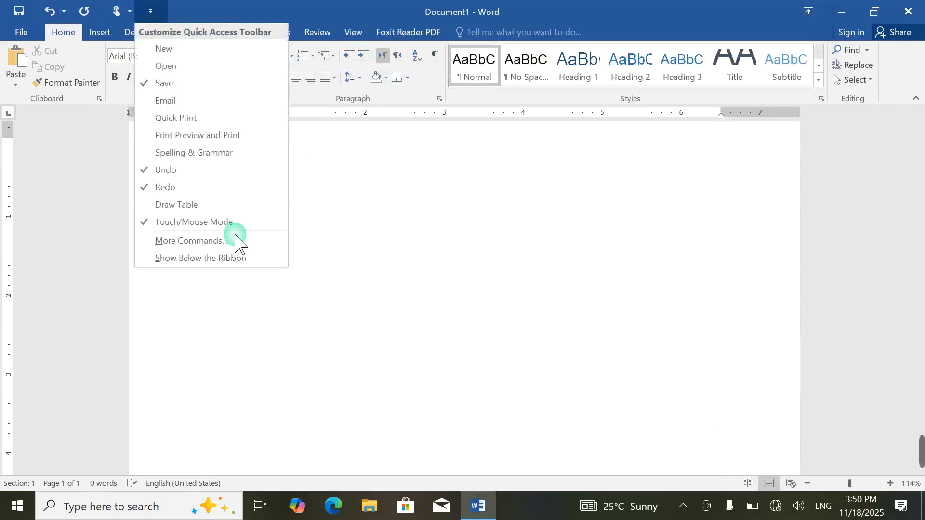
click(190, 241)
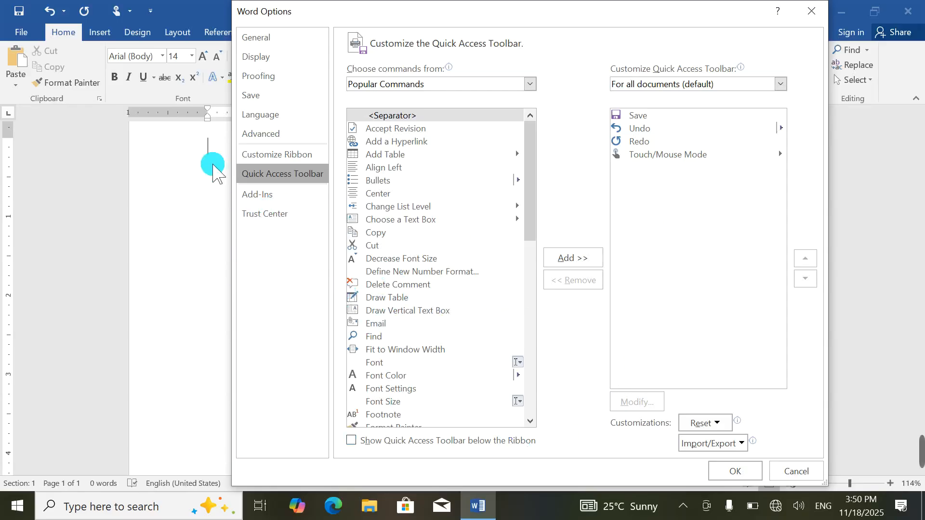
Step: In Customize Ribbon, add New Tab (Custom) with New Group (Custom), then start renaming the tab
click(257, 155)
click(301, 157)
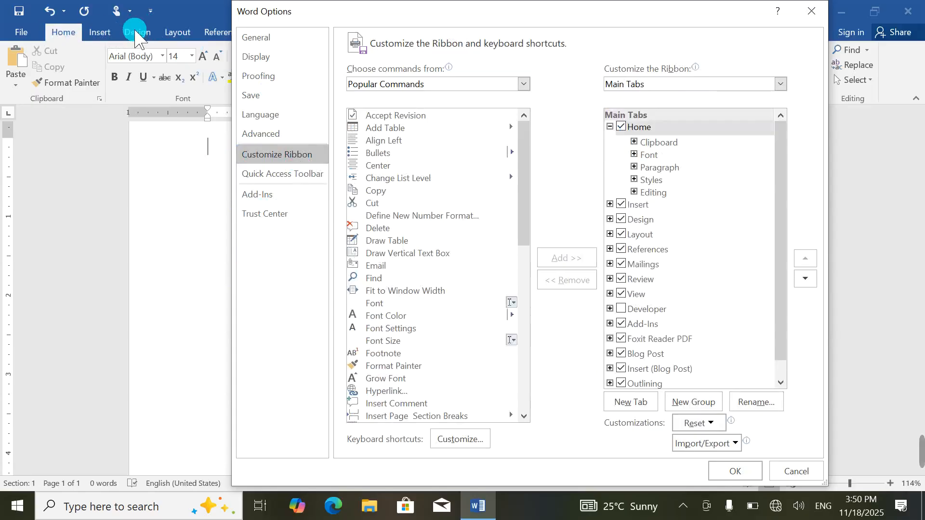
click(632, 402)
click(681, 218)
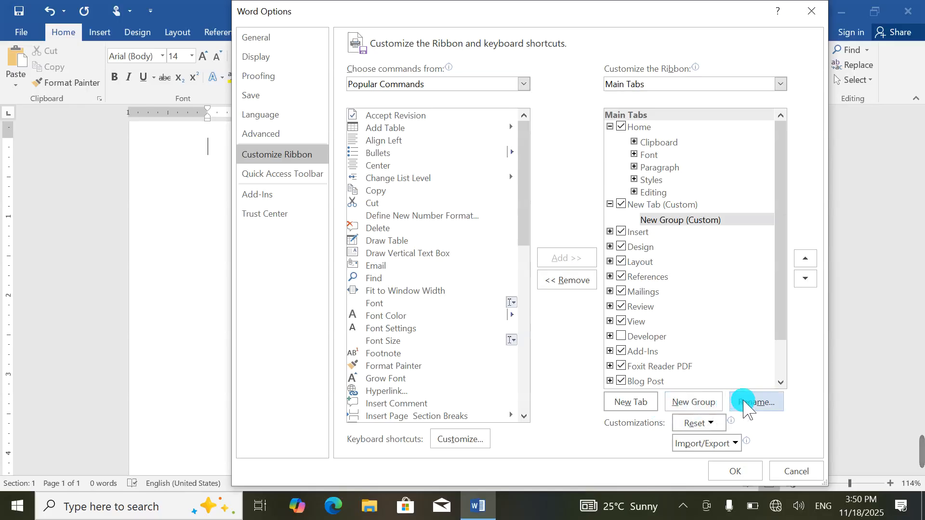
click(748, 404)
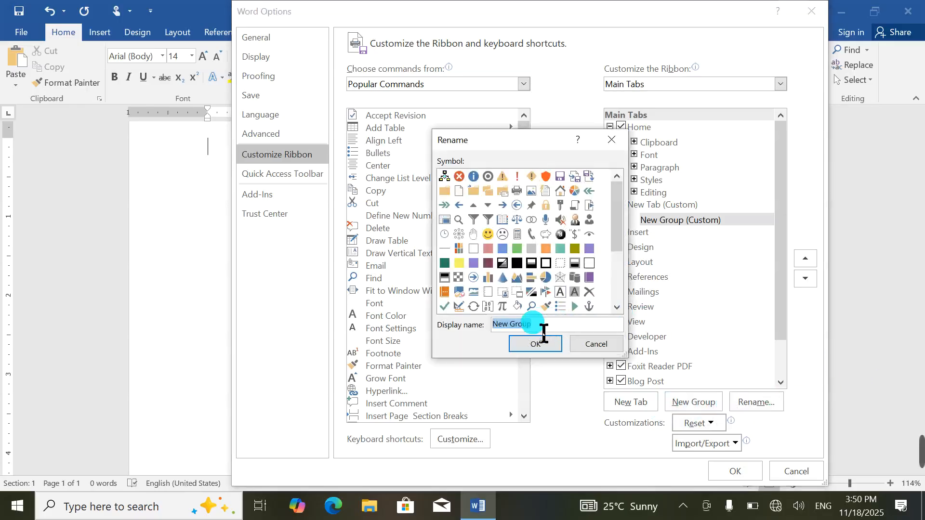
click(617, 135)
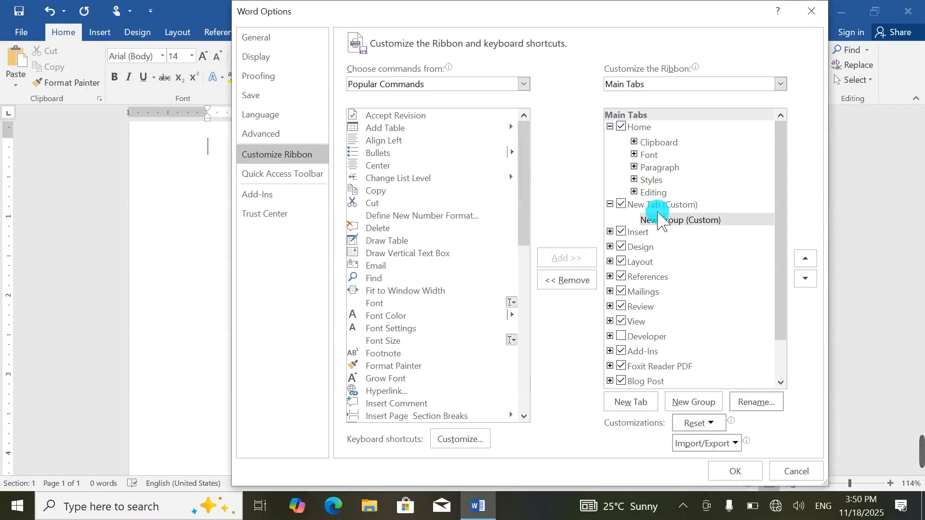
click(655, 204)
click(762, 405)
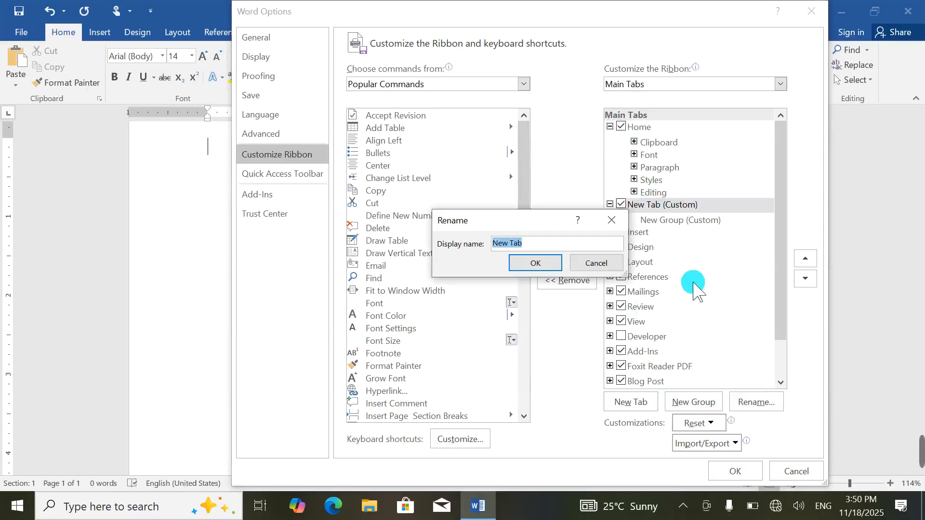
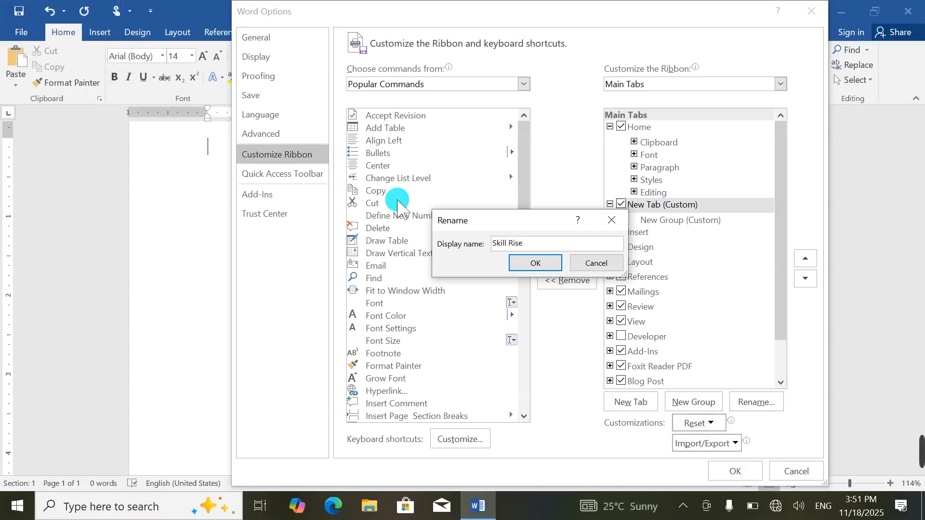
Step: Confirm 'Skill Rise' as the custom tab's name and shift Word Options aside and back
click(532, 263)
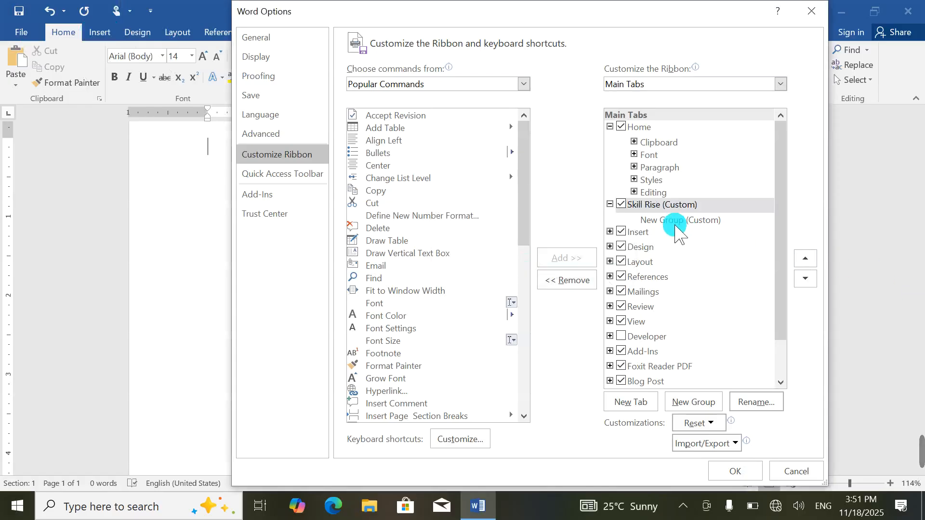
drag(388, 21, 544, 96)
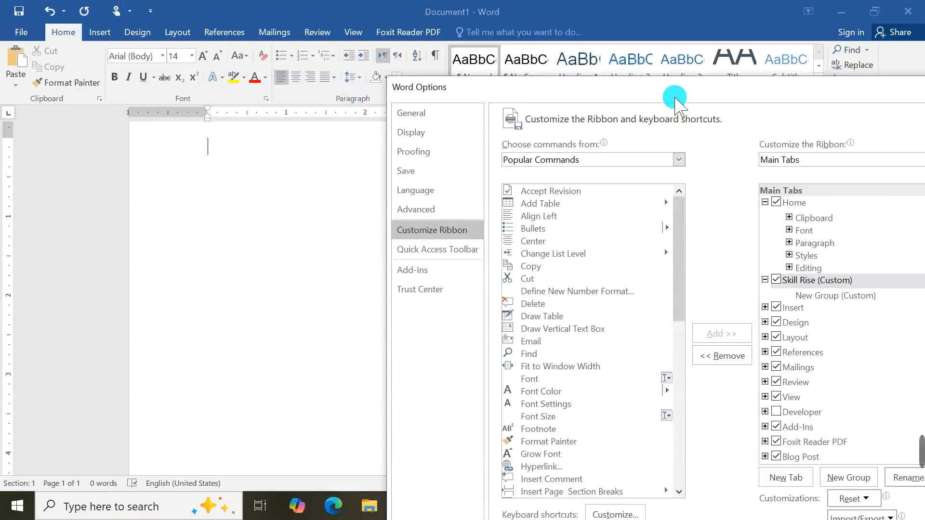
drag(671, 97, 505, 50)
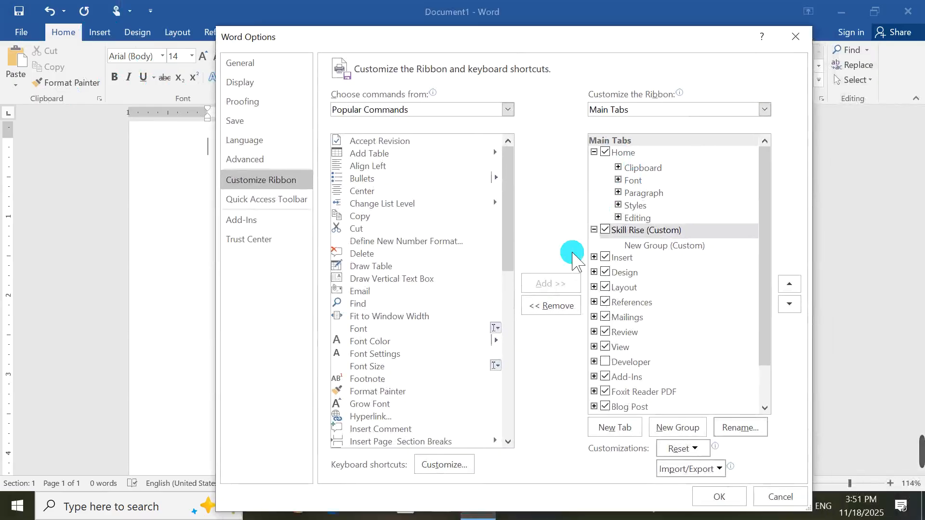
Step: Rename the Skill Rise tab's new custom group to 'Table' with a list symbol
click(673, 246)
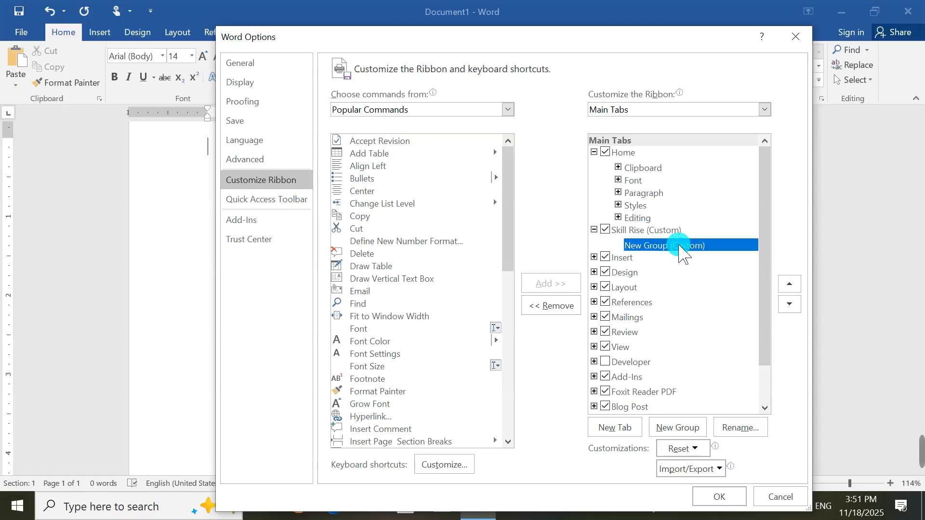
click(747, 425)
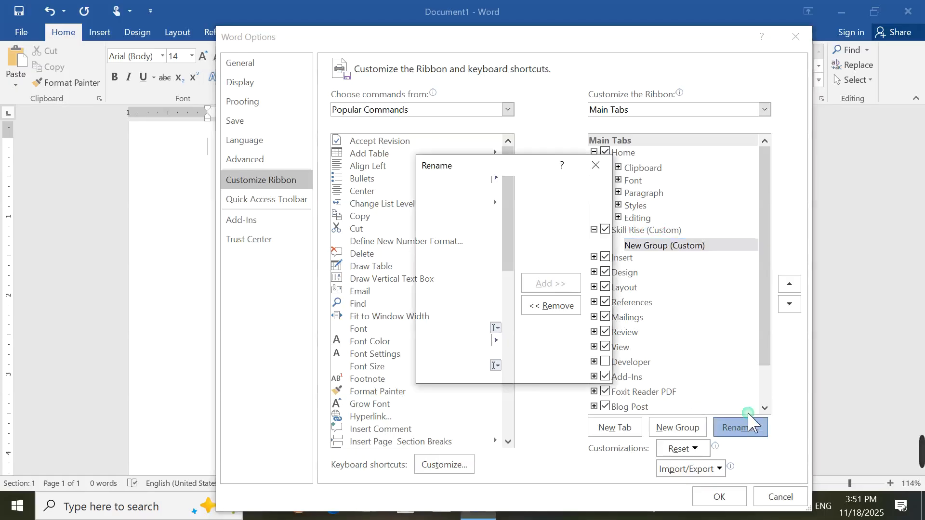
click(542, 332)
key(BackSpace)
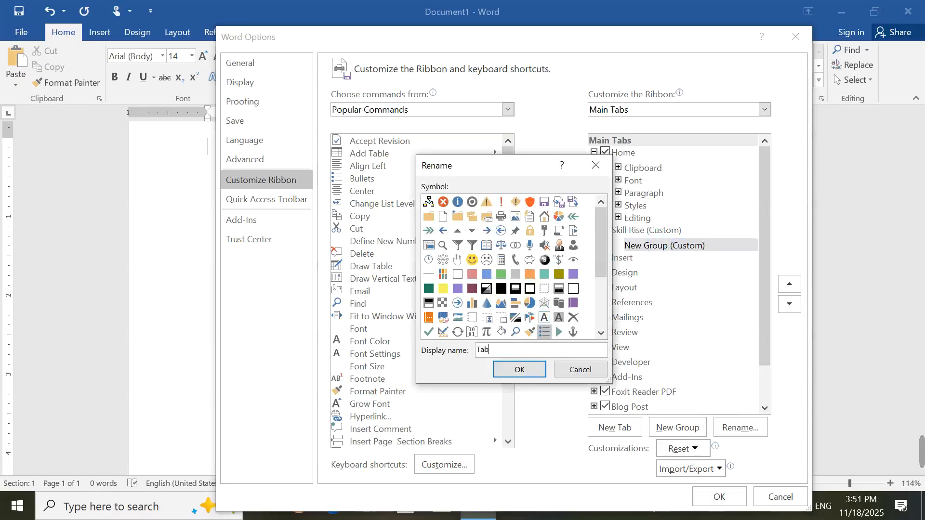
click(535, 371)
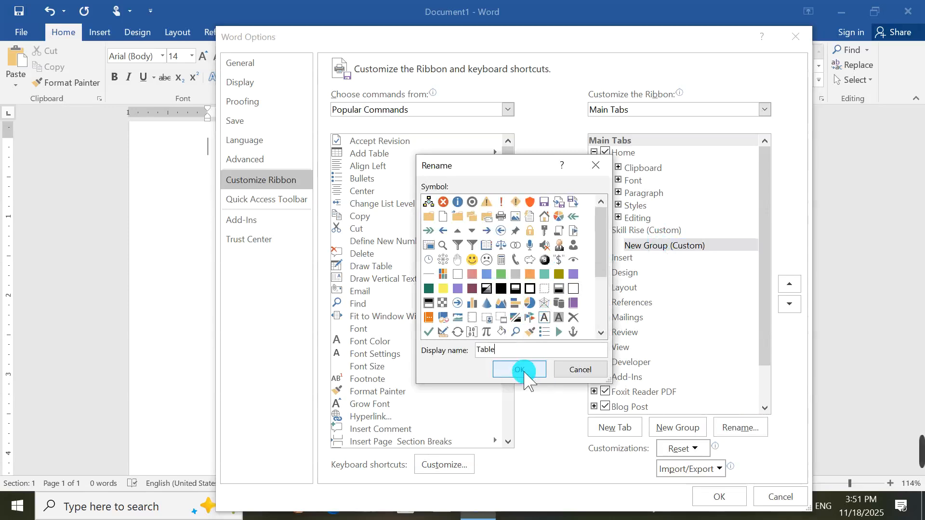
click(663, 245)
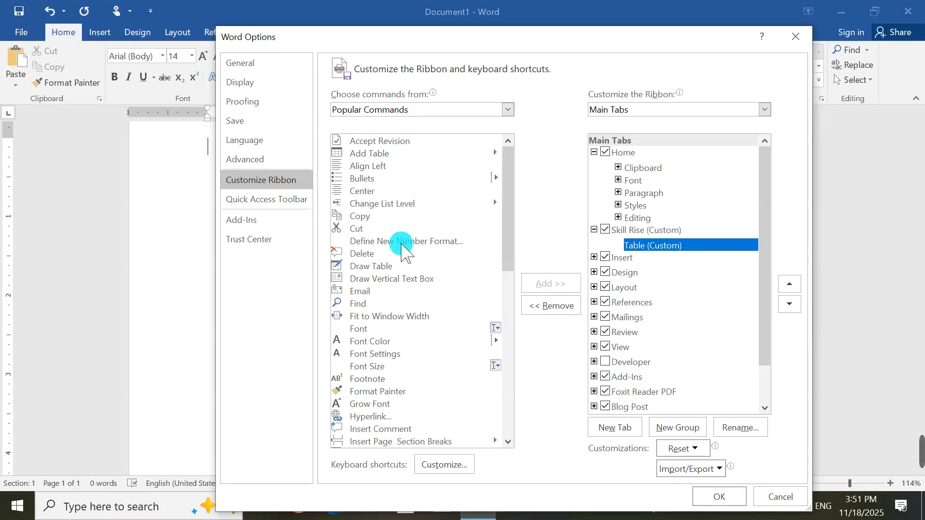
Step: Expand Insert's groups and nudge the Table group up, then back under Skill Rise
scroll(403, 245, down, 2)
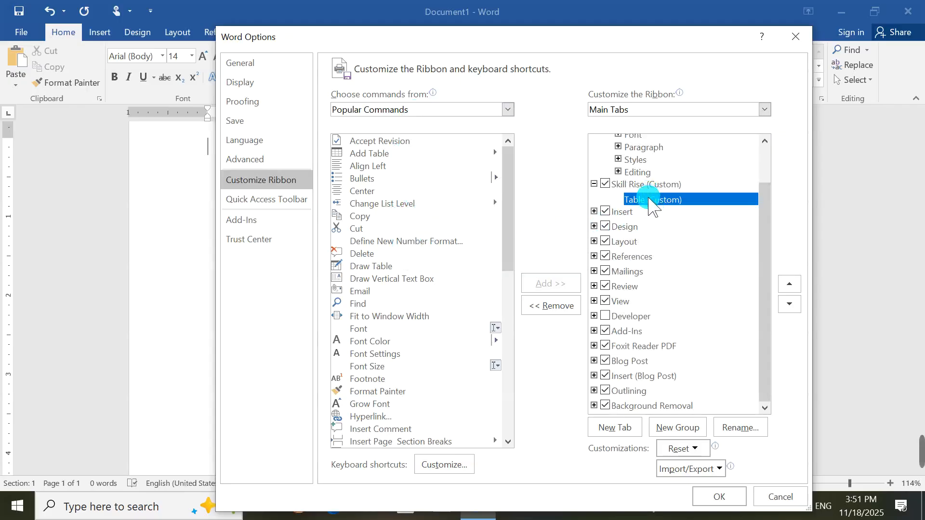
click(594, 211)
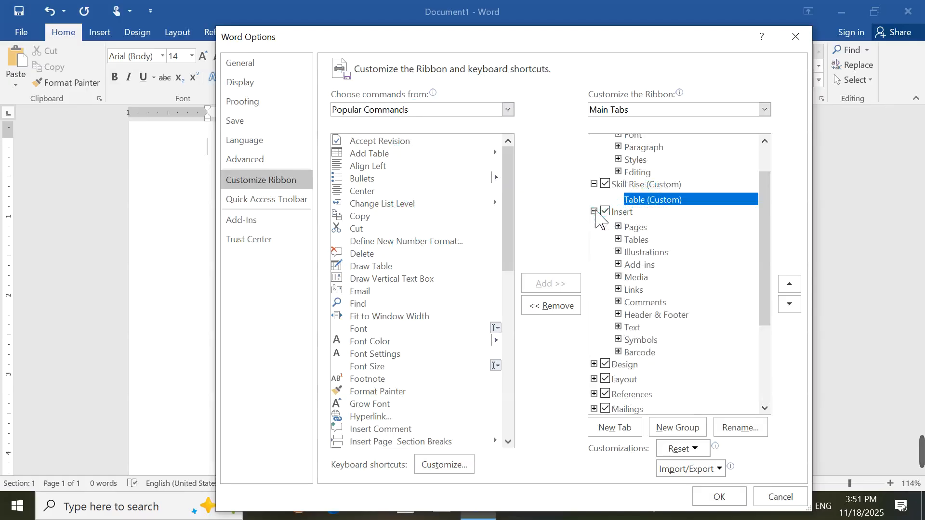
click(618, 240)
click(789, 284)
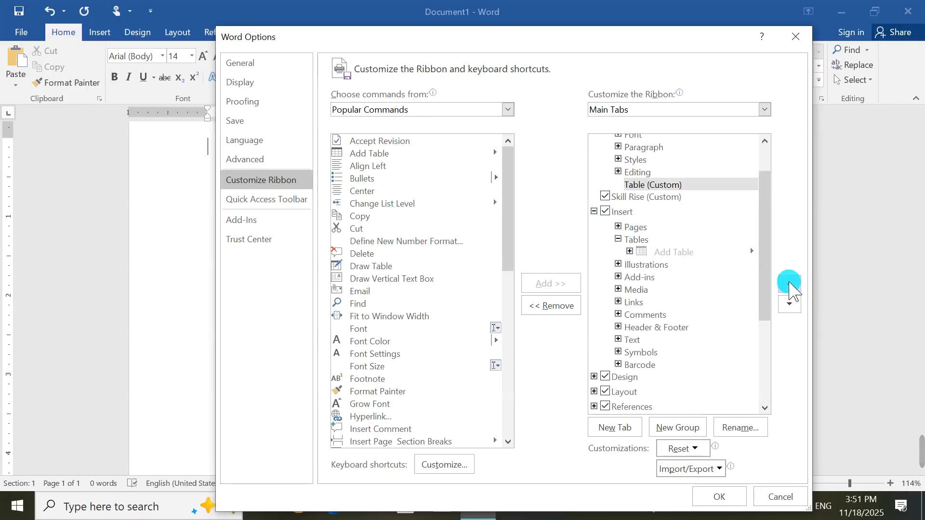
click(789, 284)
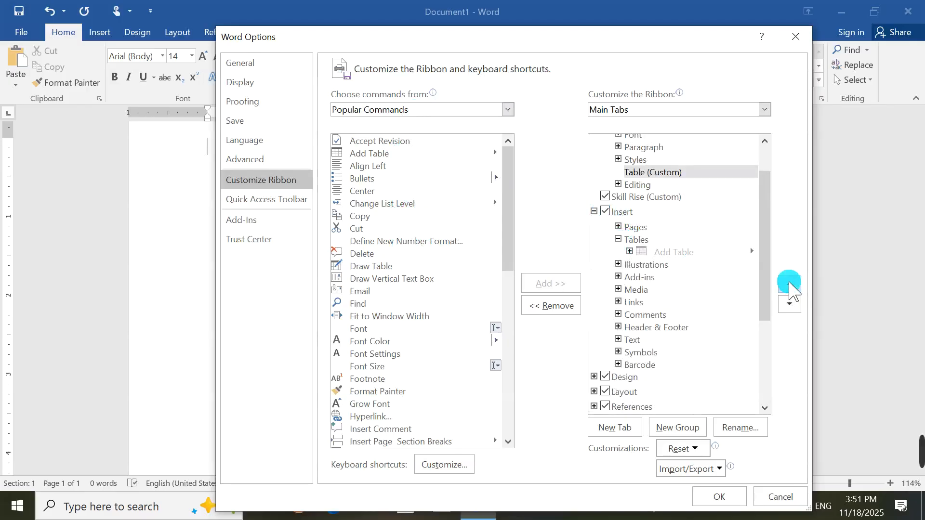
click(789, 305)
click(790, 305)
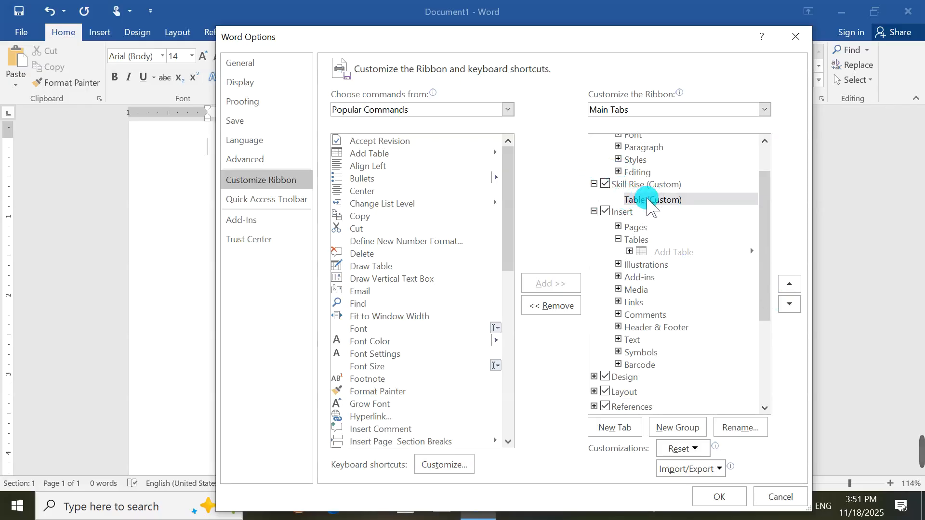
Step: Move Insert's built-in Tables group up into the Skill Rise tab and apply the changes
click(618, 240)
click(619, 240)
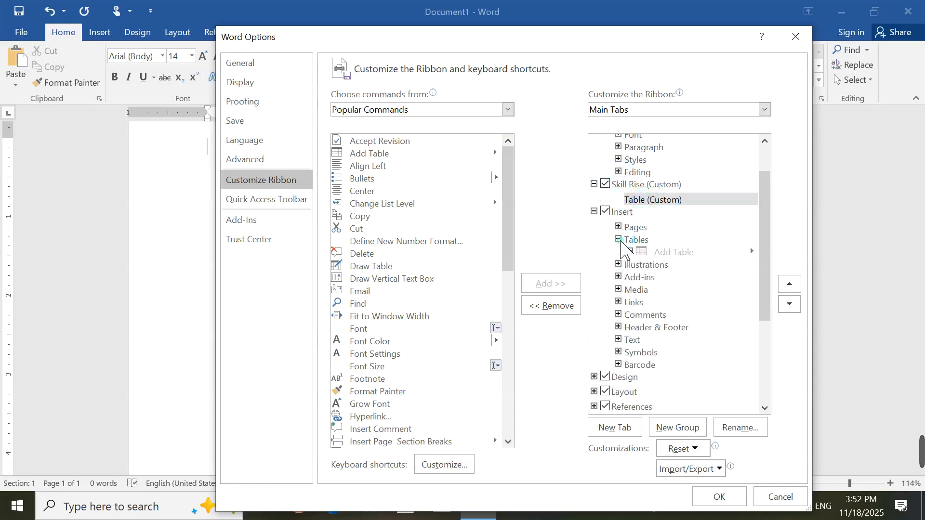
click(631, 241)
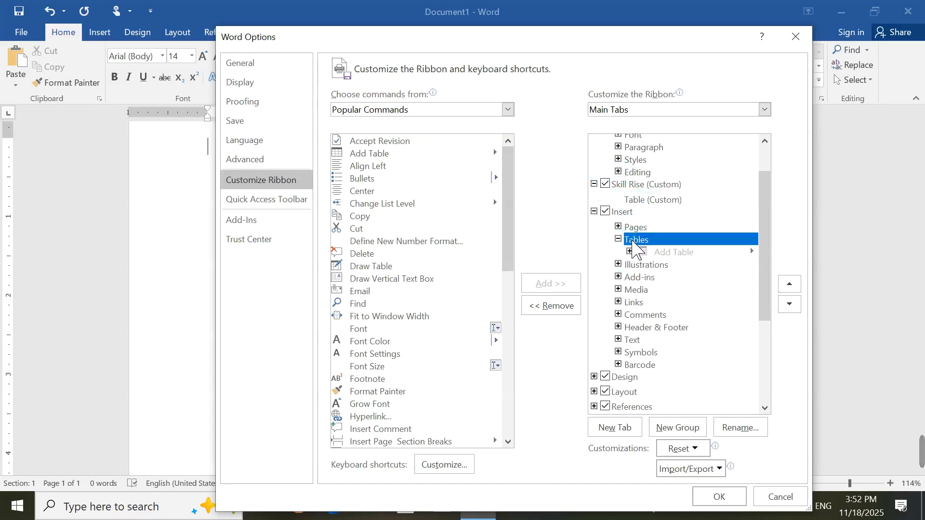
click(789, 284)
click(789, 285)
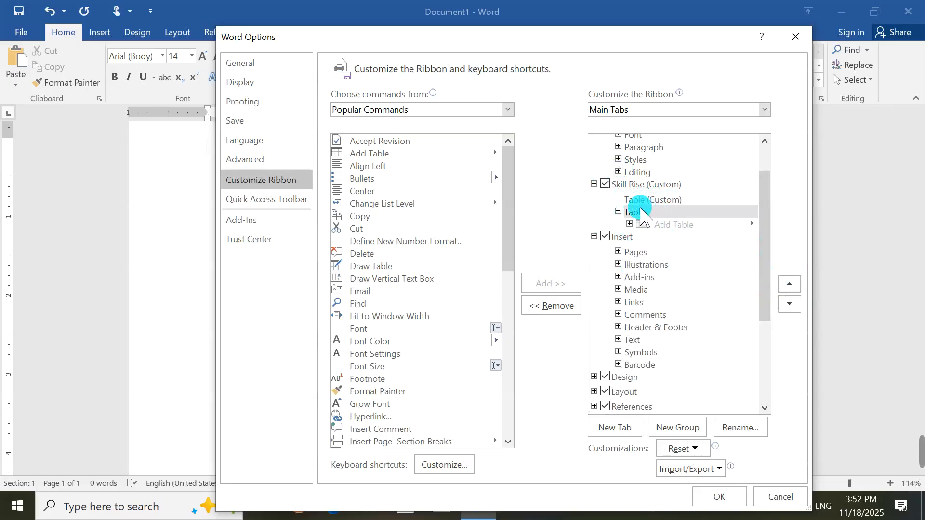
click(719, 501)
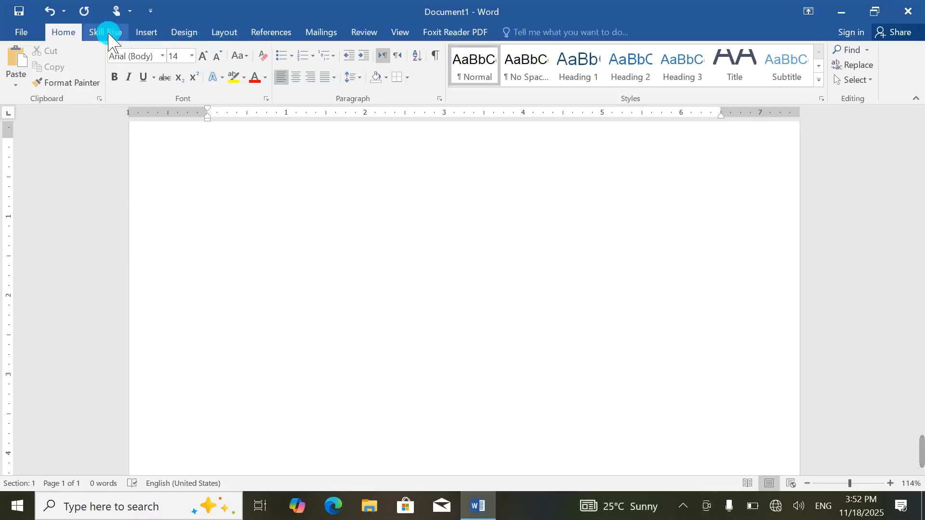
Step: View the Skill Rise and Insert tabs, then reopen Quick Access Toolbar More Commands
click(107, 33)
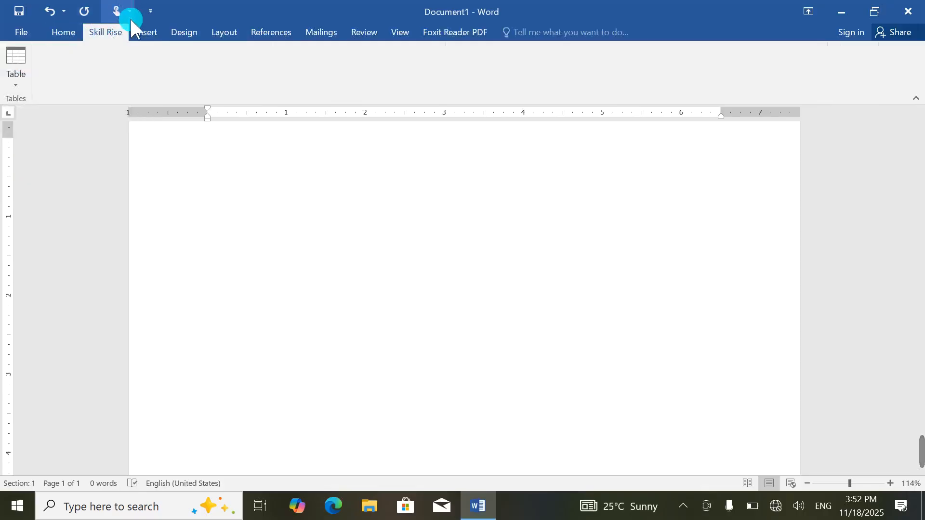
click(146, 31)
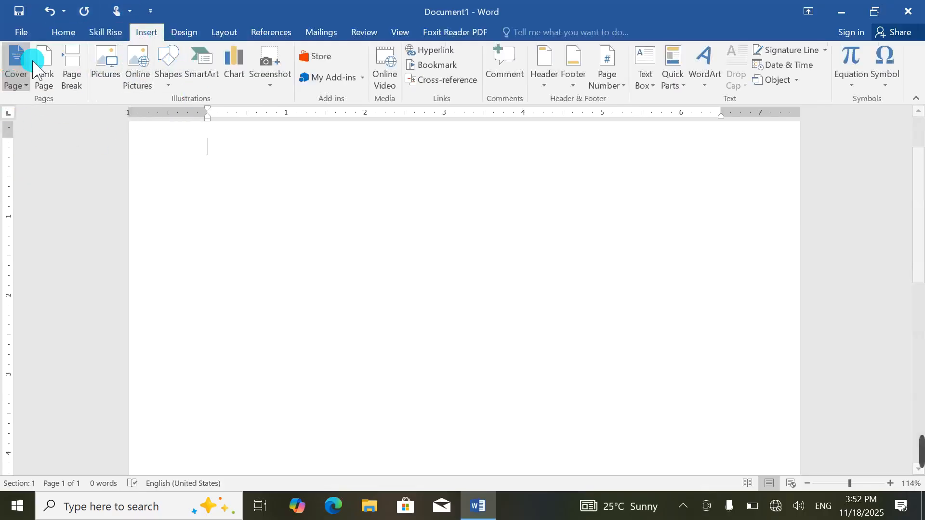
click(150, 11)
click(163, 240)
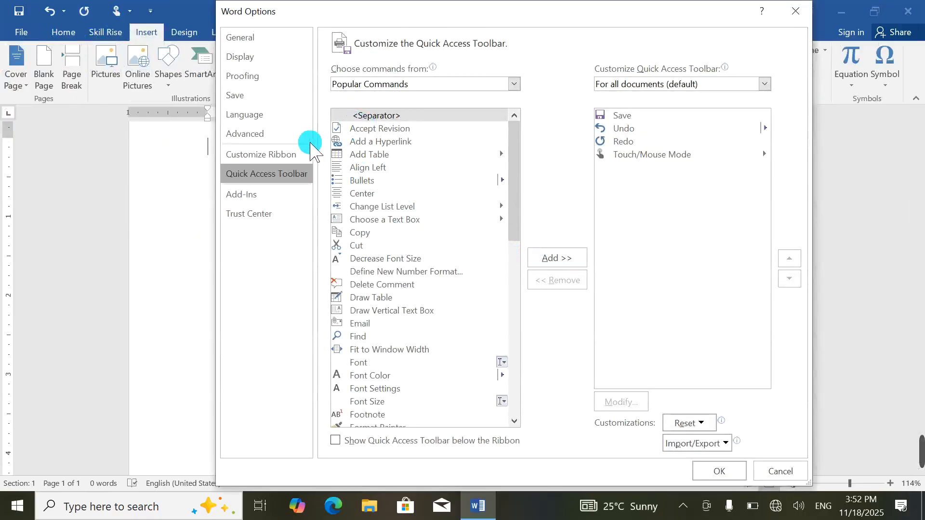
Step: In Customize Ribbon, add a new group to Skill Rise and rename it 'Symbol'
click(263, 154)
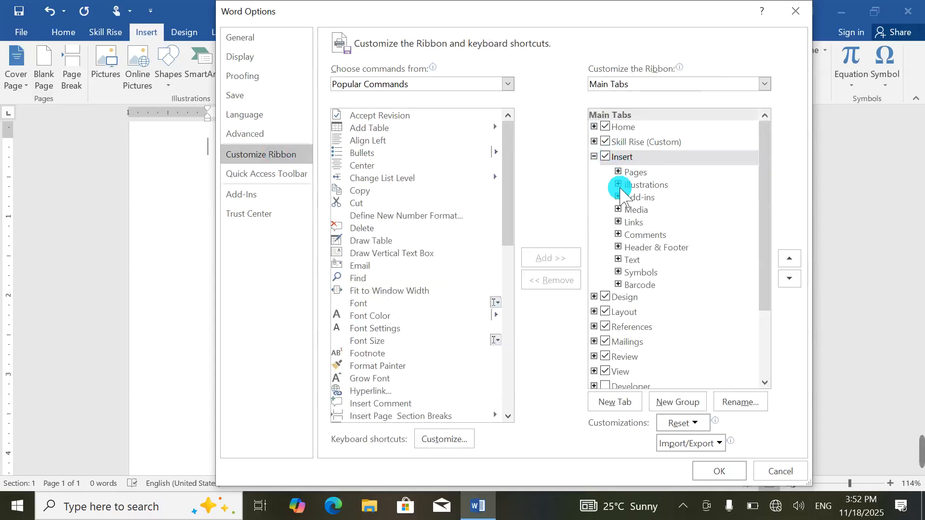
click(595, 142)
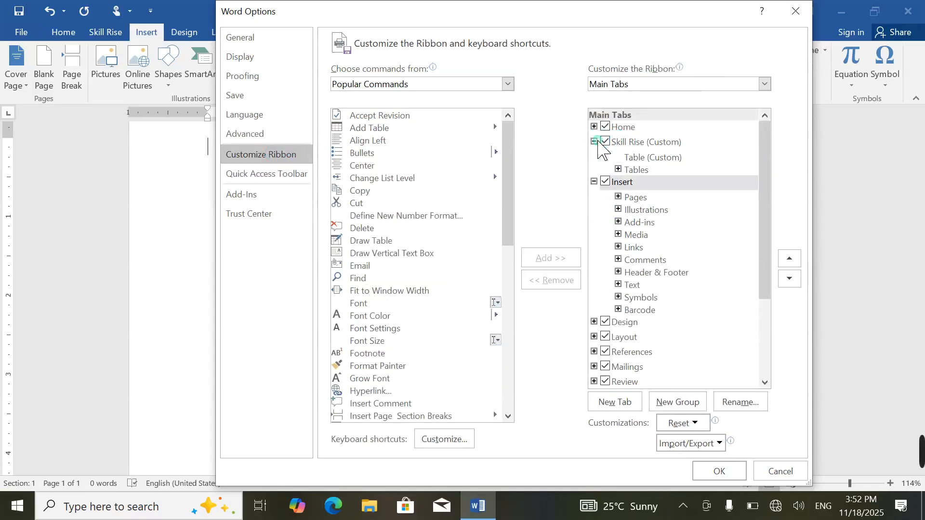
click(594, 181)
click(637, 158)
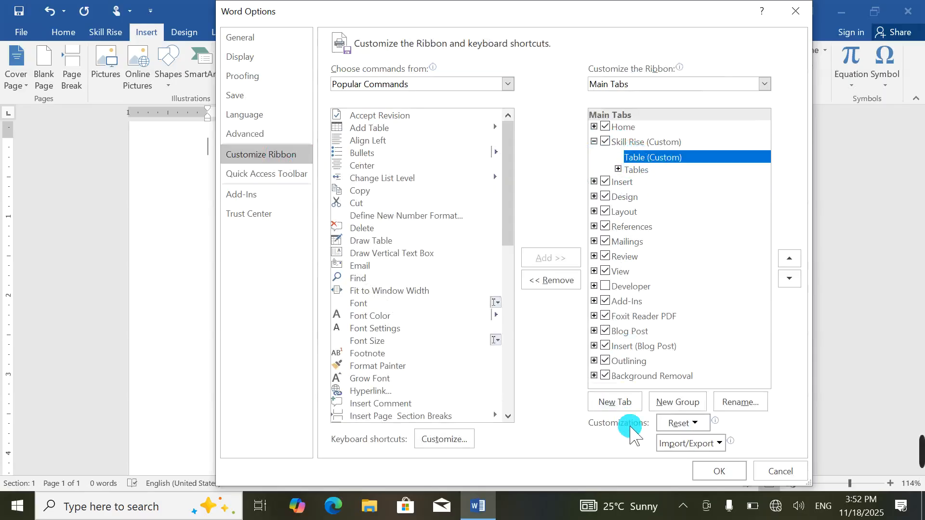
click(625, 402)
click(678, 402)
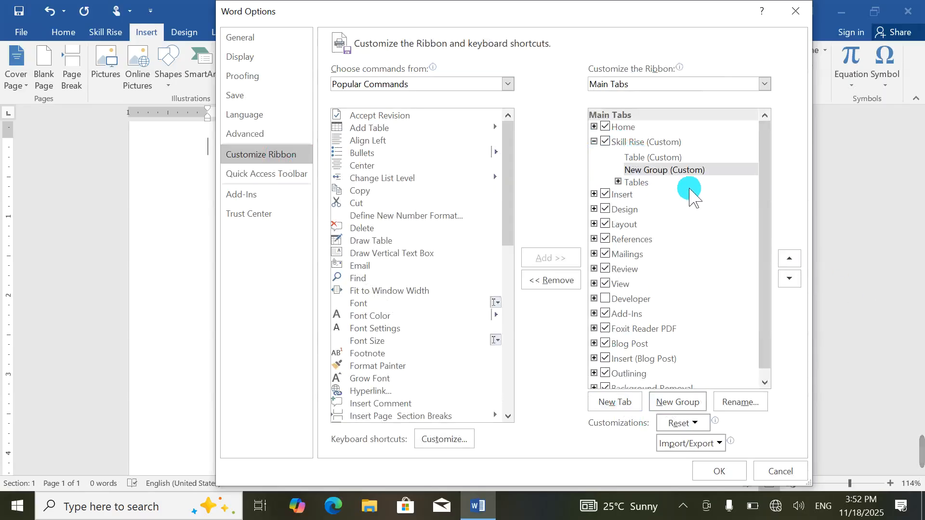
click(660, 170)
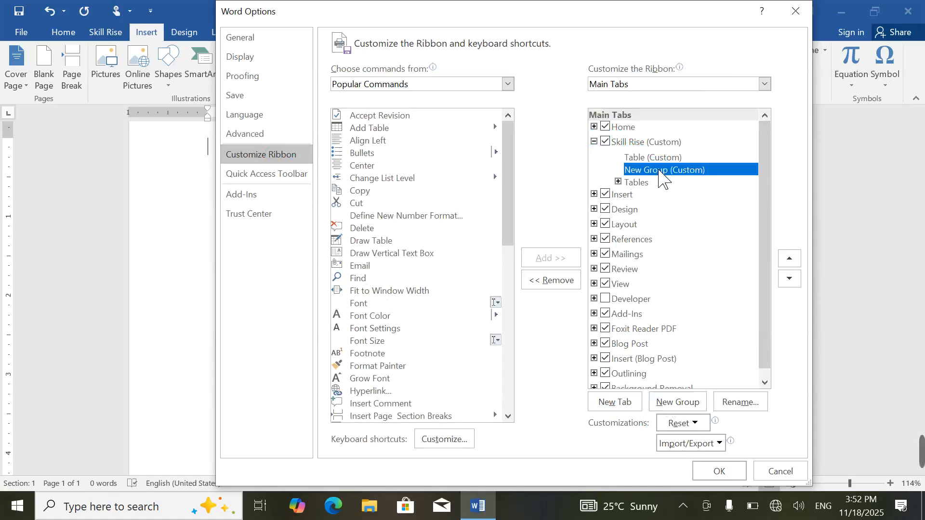
click(741, 404)
key(BackSpace)
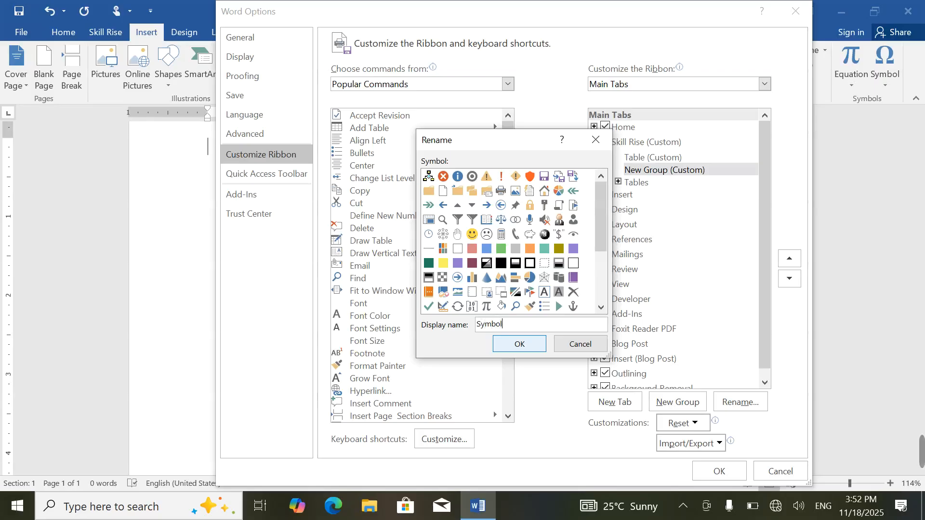
click(510, 345)
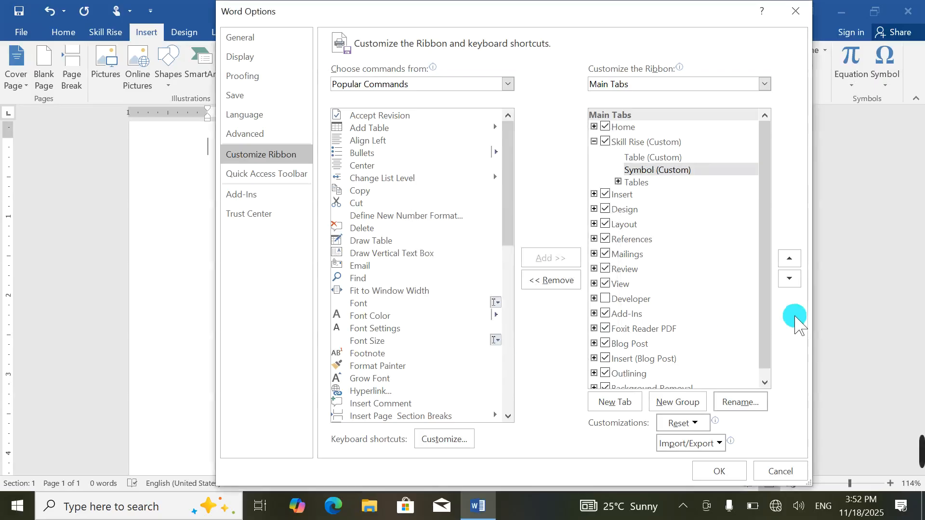
Step: Move Insert's built-in Symbols group into Skill Rise below Symbol (Custom) and apply
click(665, 178)
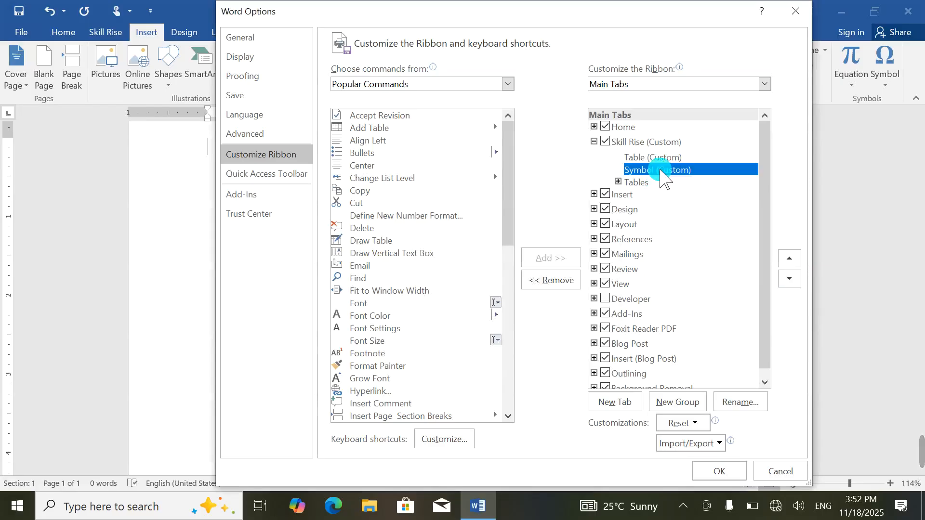
click(594, 194)
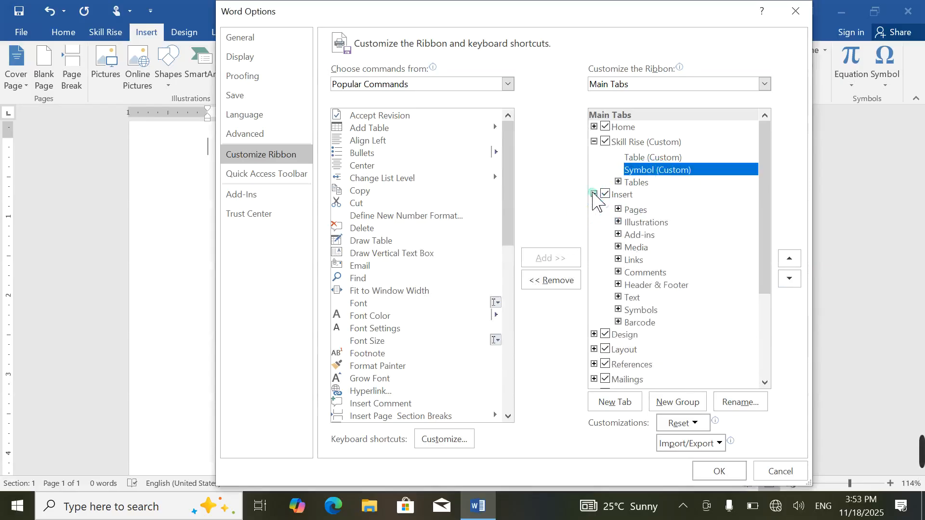
click(618, 309)
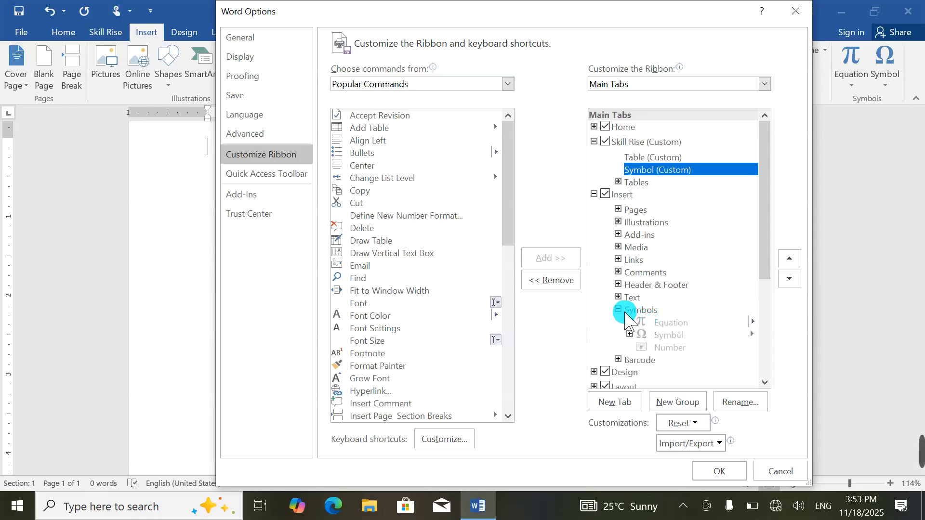
click(644, 310)
click(789, 259)
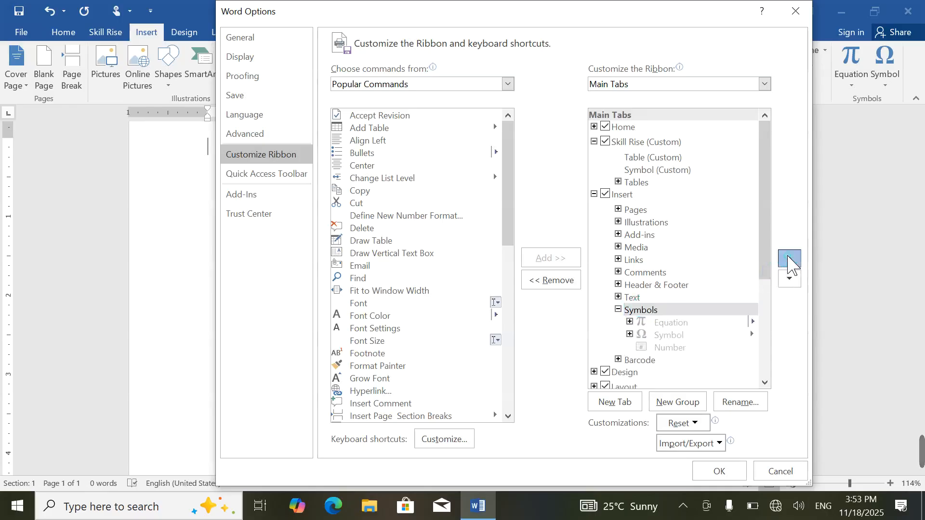
click(789, 259)
click(788, 259)
click(788, 259)
click(789, 259)
click(788, 259)
click(789, 259)
click(789, 259)
click(789, 259)
click(789, 259)
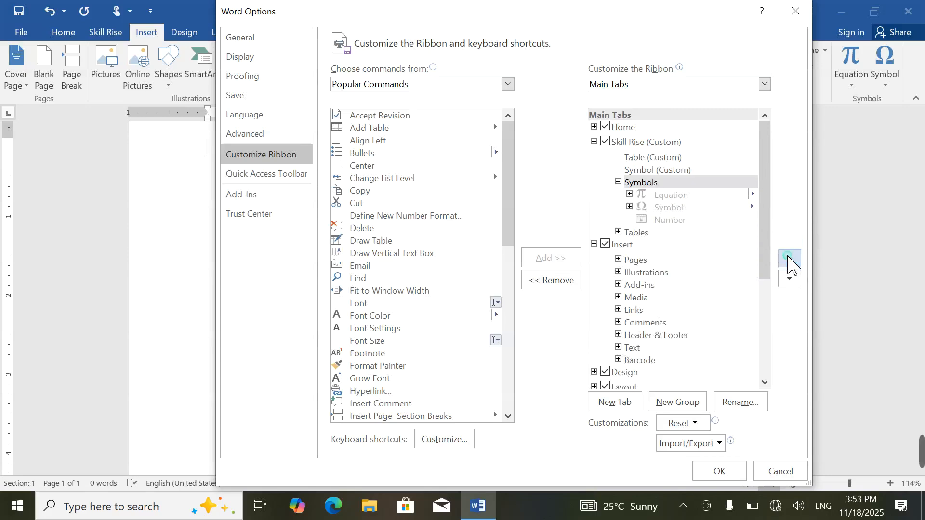
click(788, 259)
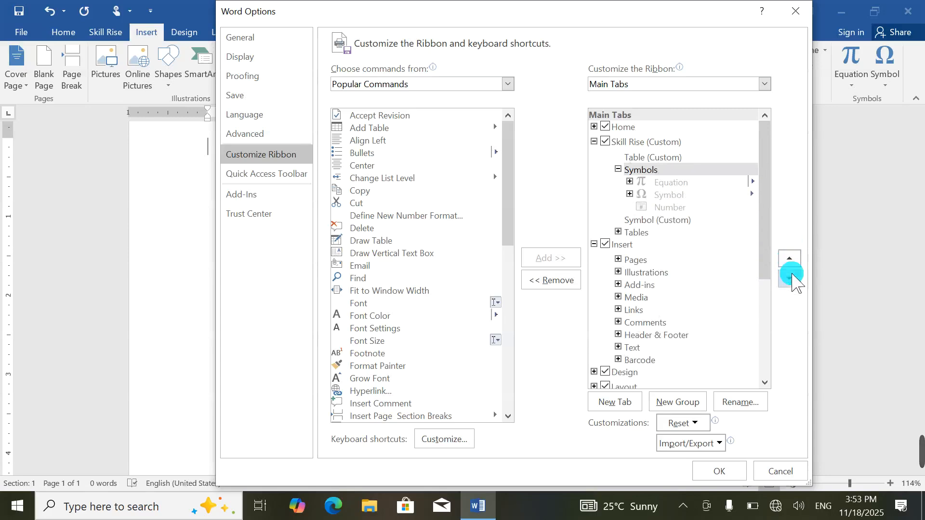
click(790, 278)
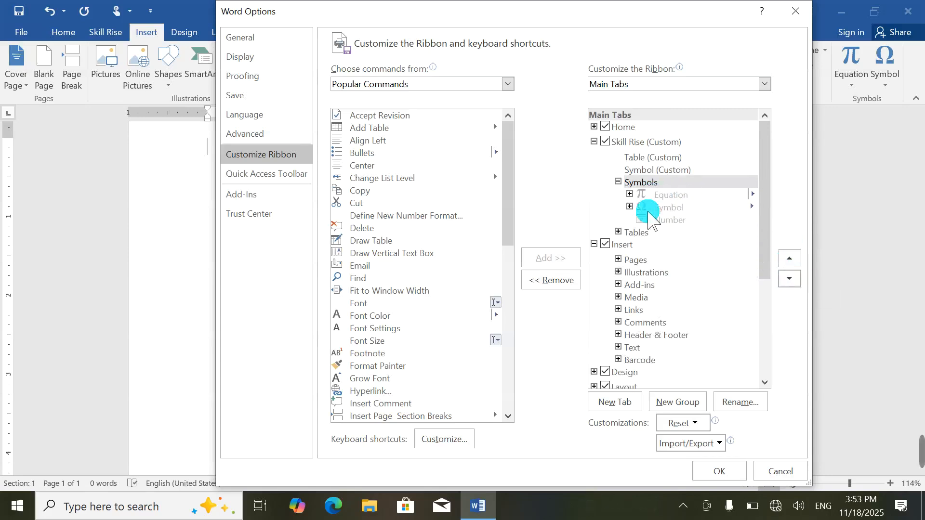
click(724, 471)
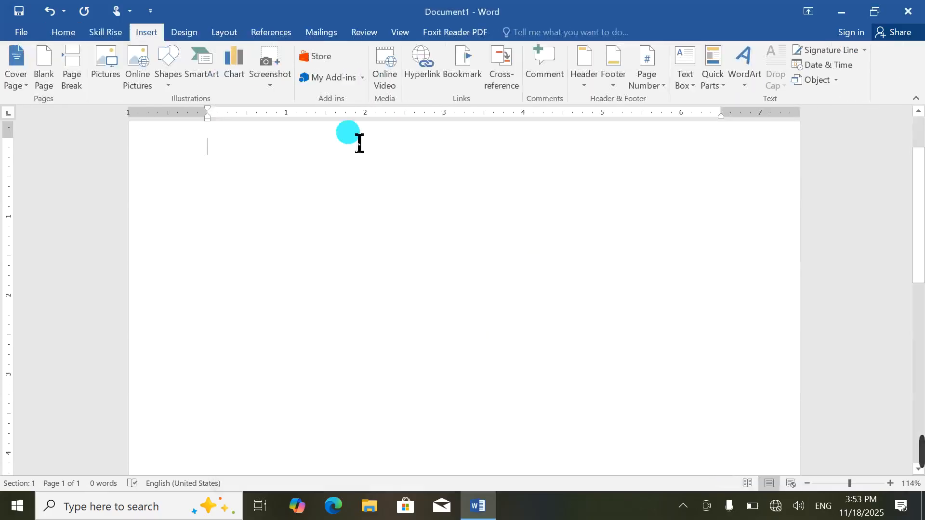
Step: Open the Skill Rise tab and try its Symbol and Equation commands
click(108, 33)
click(51, 78)
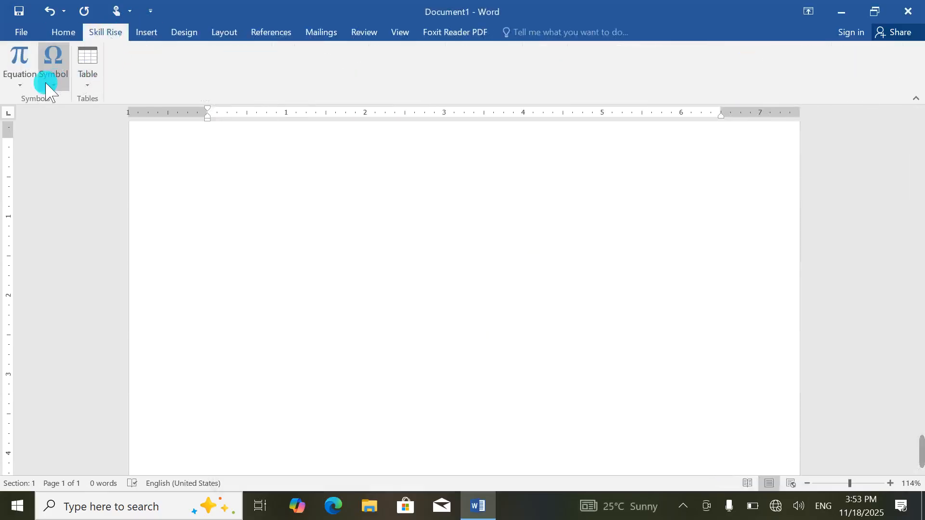
click(21, 82)
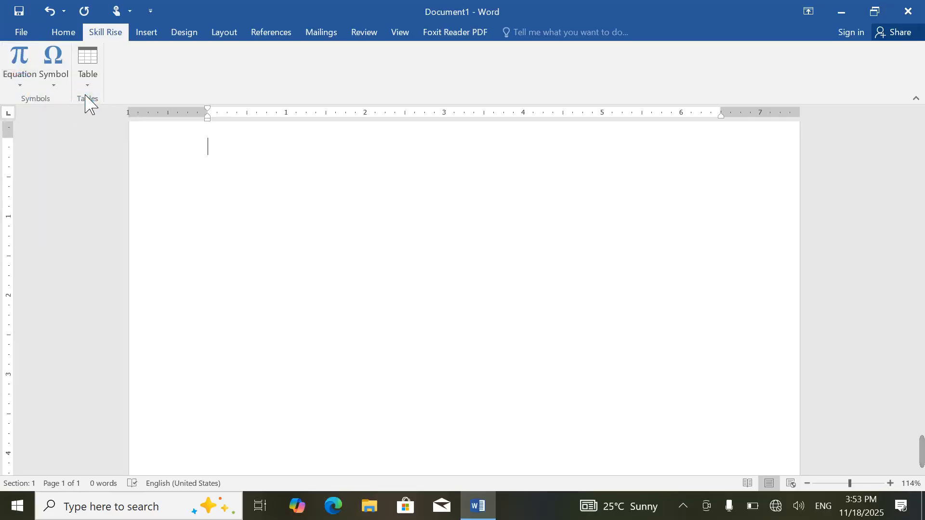
Step: Reset all ribbon and Quick Access Toolbar customizations from More Commands and confirm
click(151, 11)
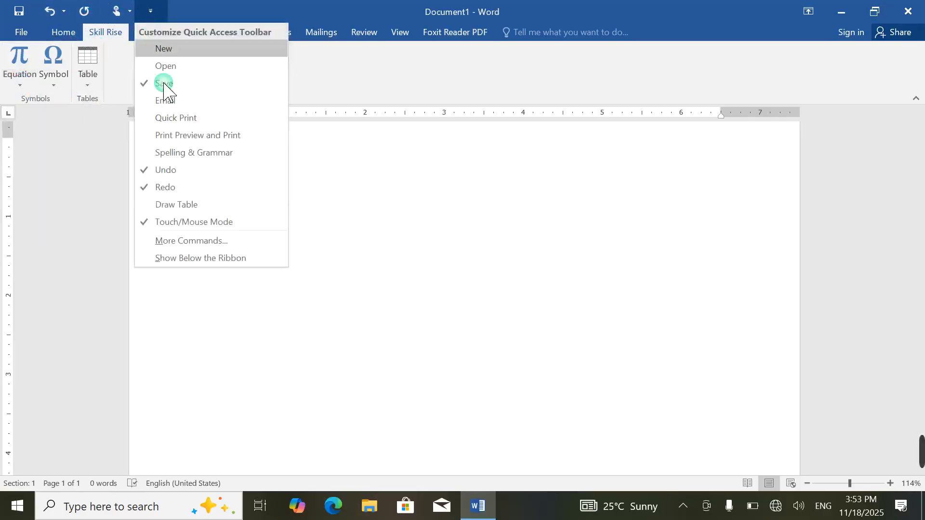
click(206, 239)
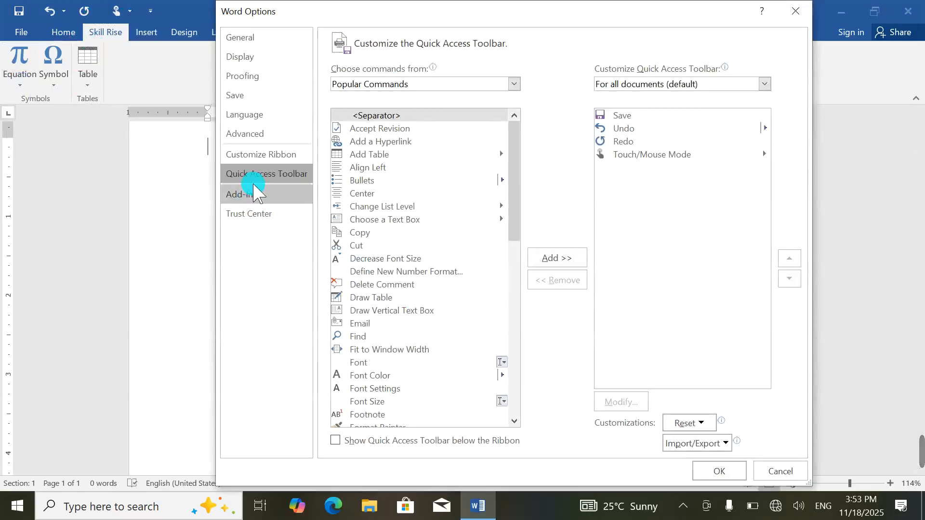
click(695, 426)
click(708, 460)
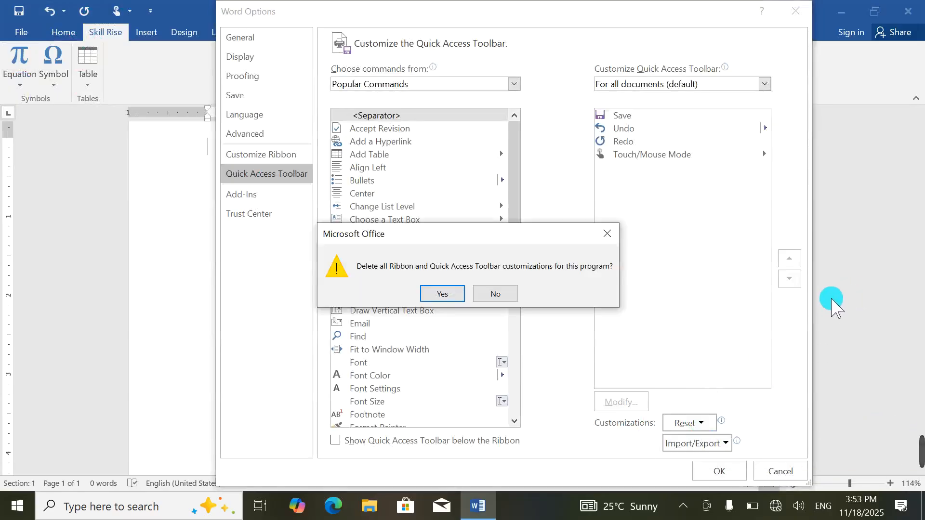
click(442, 295)
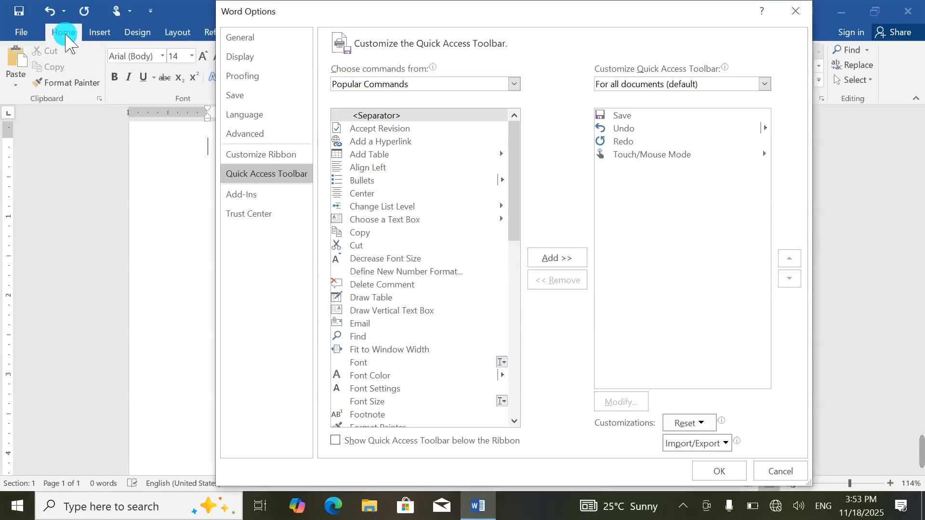
click(719, 471)
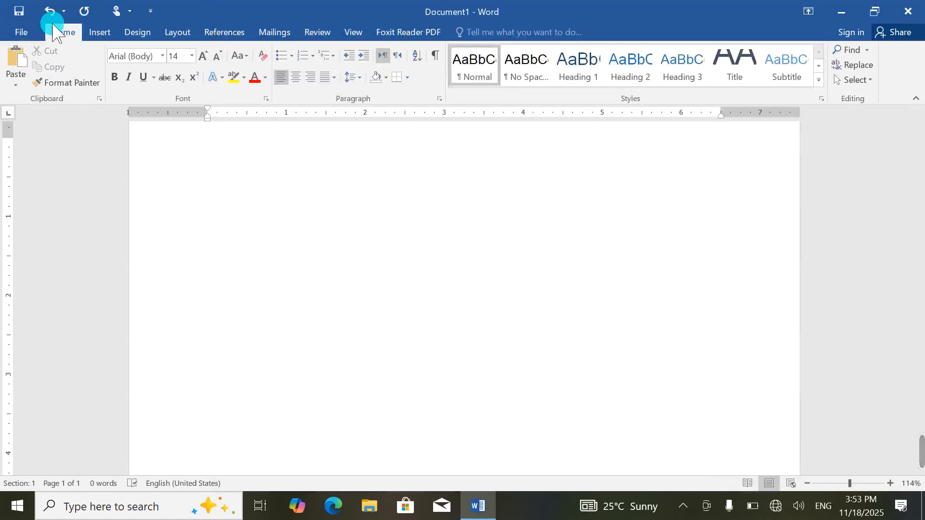
Step: Reopen Word Options at Customize Ribbon and glance at the keyboard shortcut settings
click(152, 10)
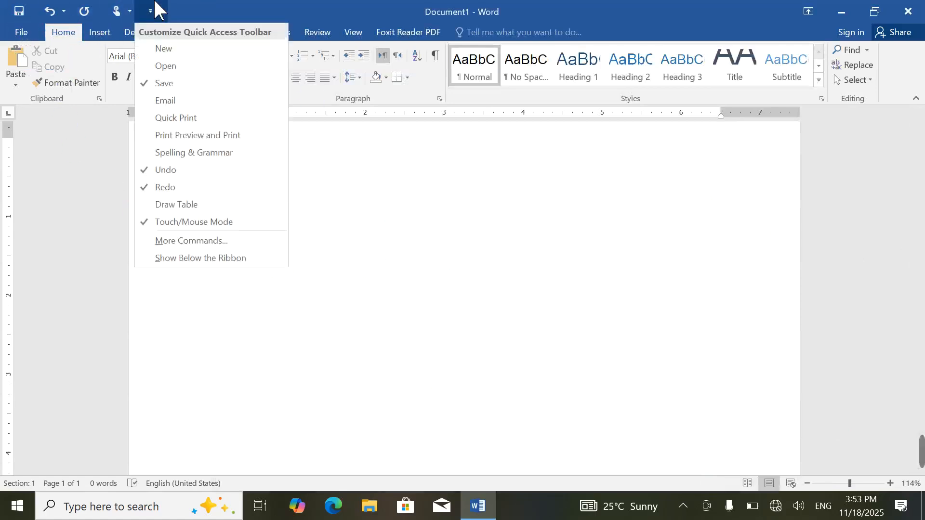
click(182, 241)
click(259, 159)
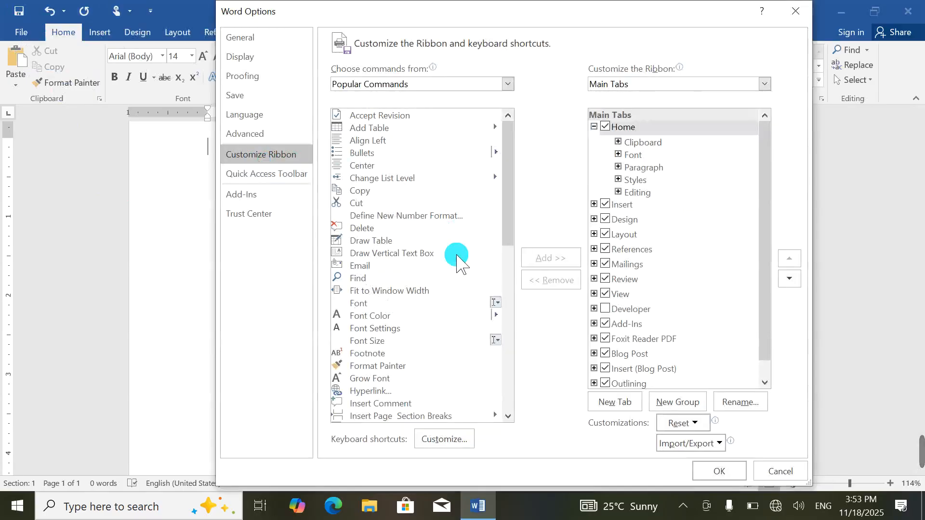
click(442, 437)
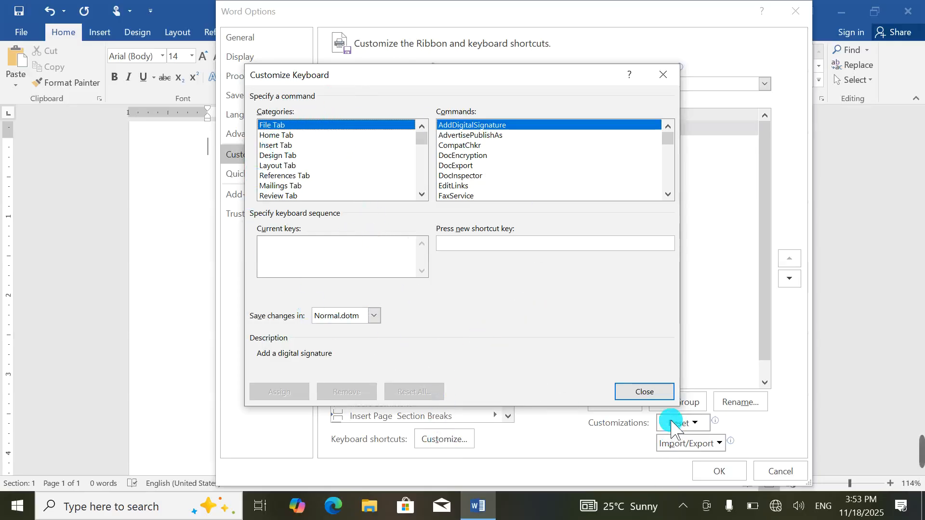
click(644, 392)
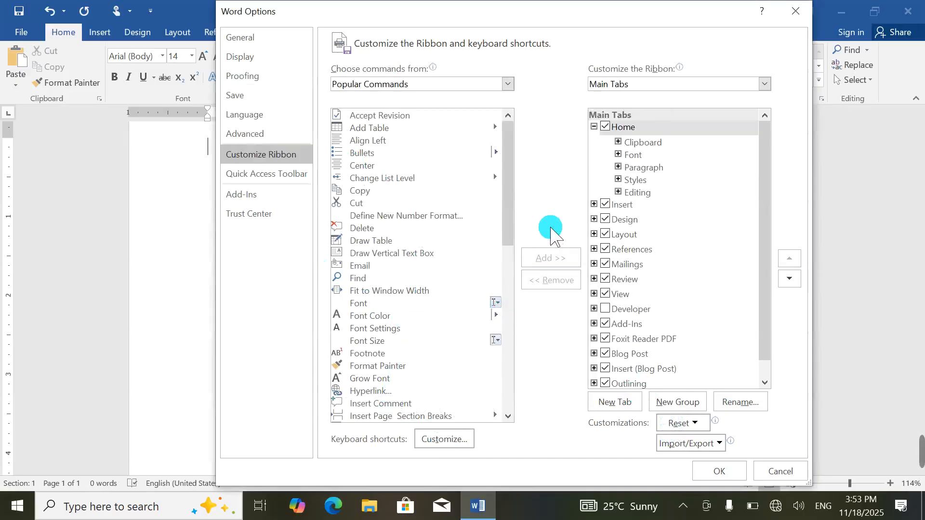
Step: Switch the ribbon tab list between All Tabs, Main Tabs and Tool Tabs
click(655, 86)
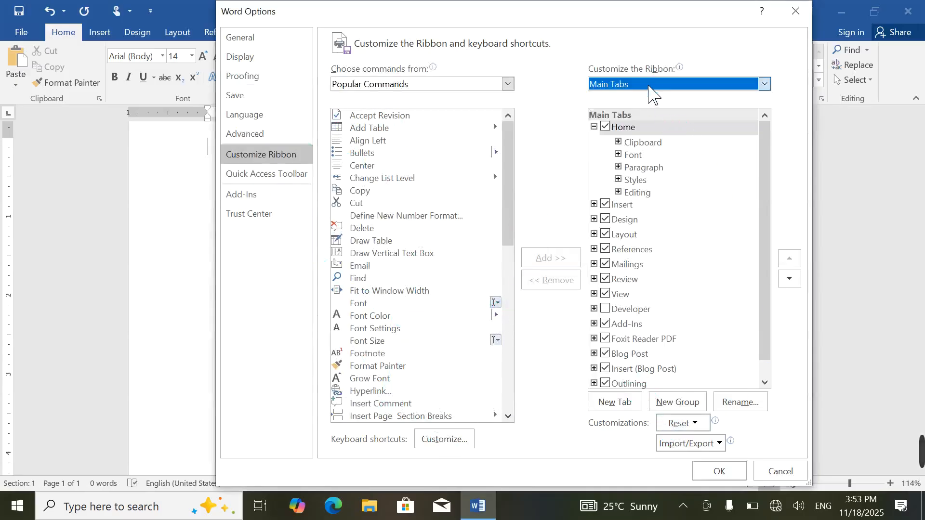
click(665, 95)
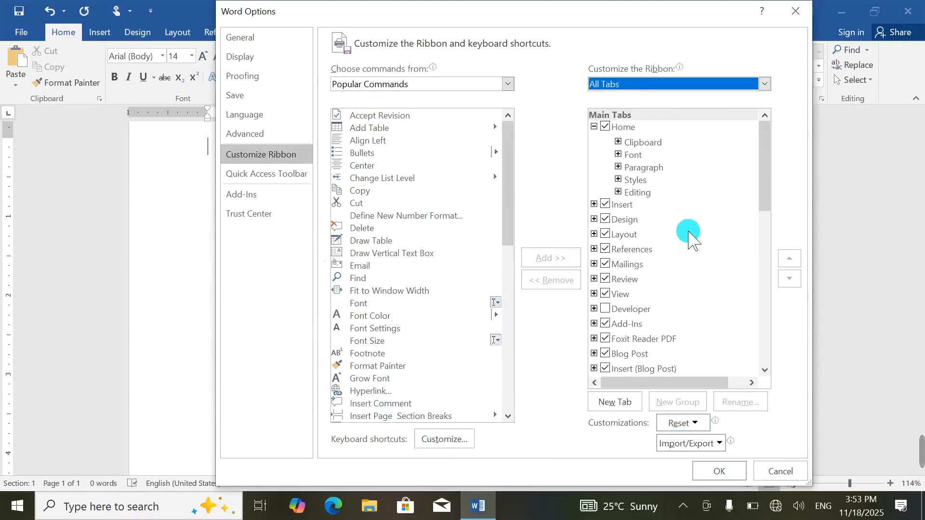
scroll(686, 231, down, 10)
click(660, 87)
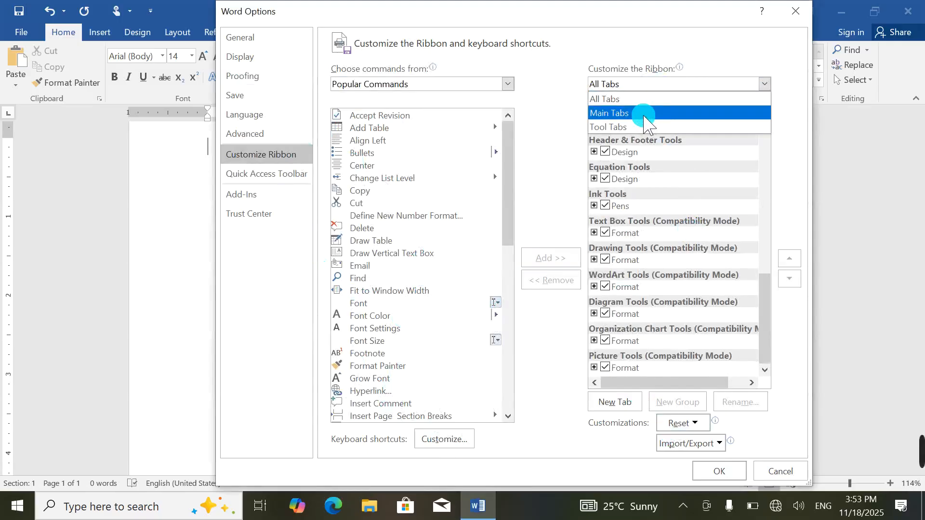
click(644, 113)
click(664, 86)
click(655, 127)
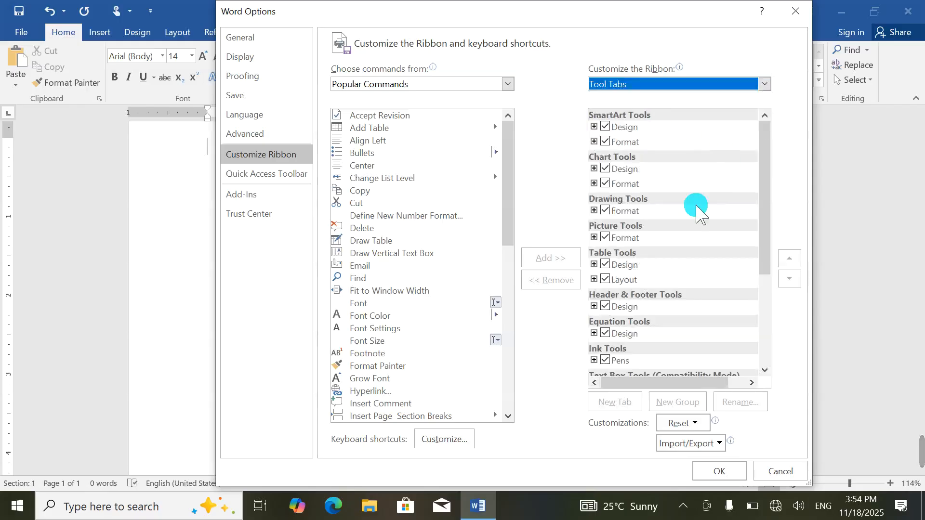
scroll(650, 266, down, 5)
scroll(649, 263, up, 4)
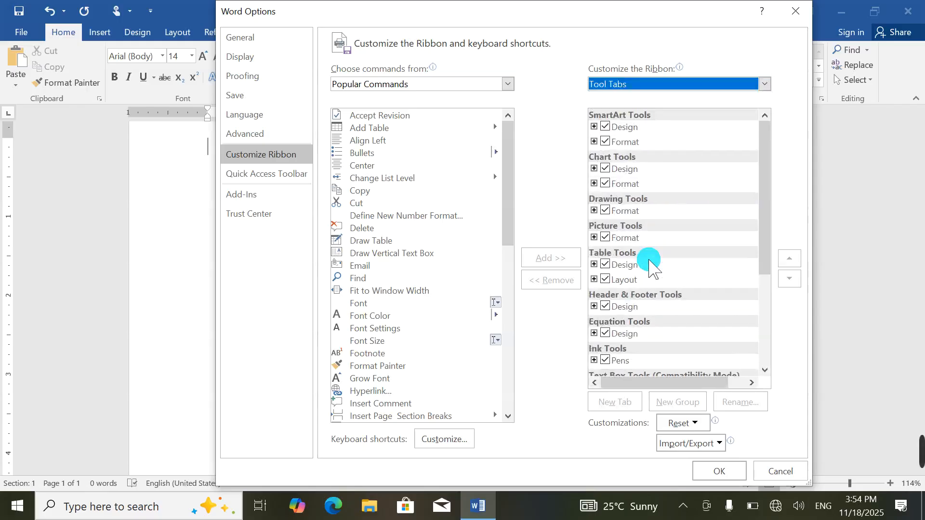
Step: Close Word Options and close Document1 without saving
click(795, 11)
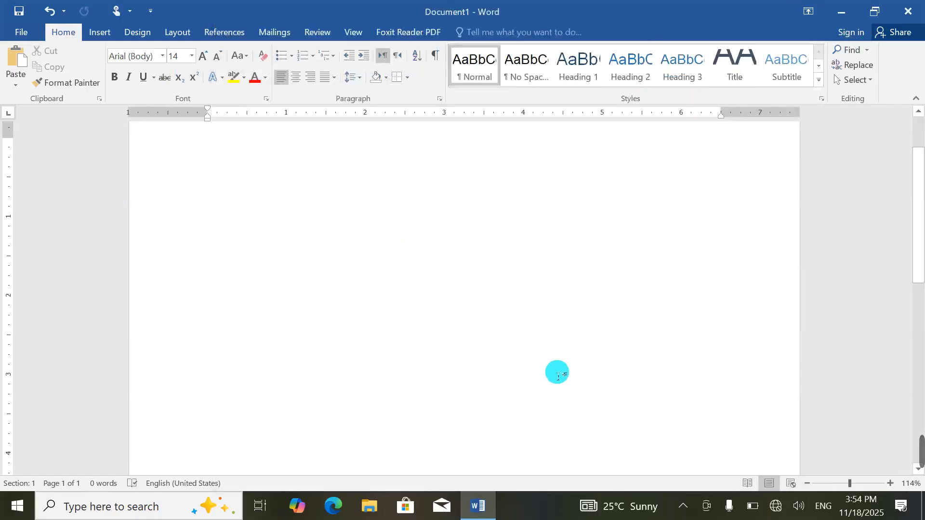
click(908, 11)
click(462, 286)
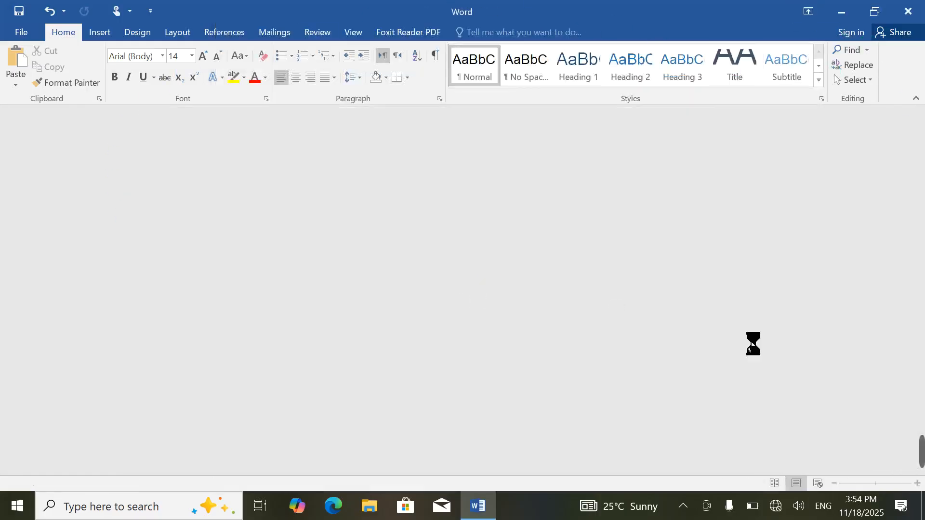